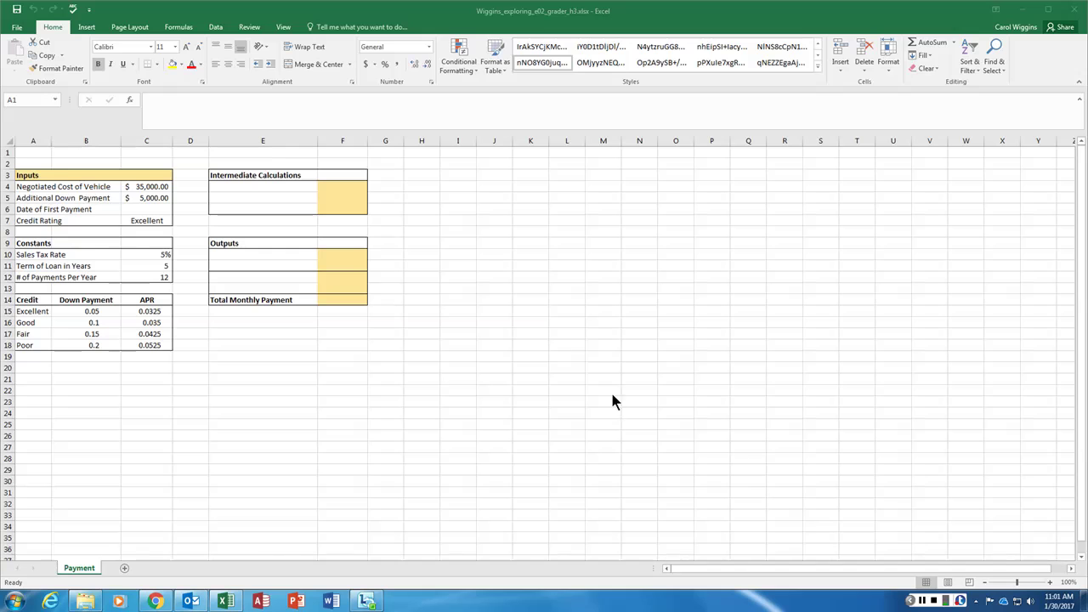
Enter the title 'Auto Loan Calculator' in A1, correcting the 'Claculator' misspelling
{"action": "left_click", "coordinate": [35, 152]}
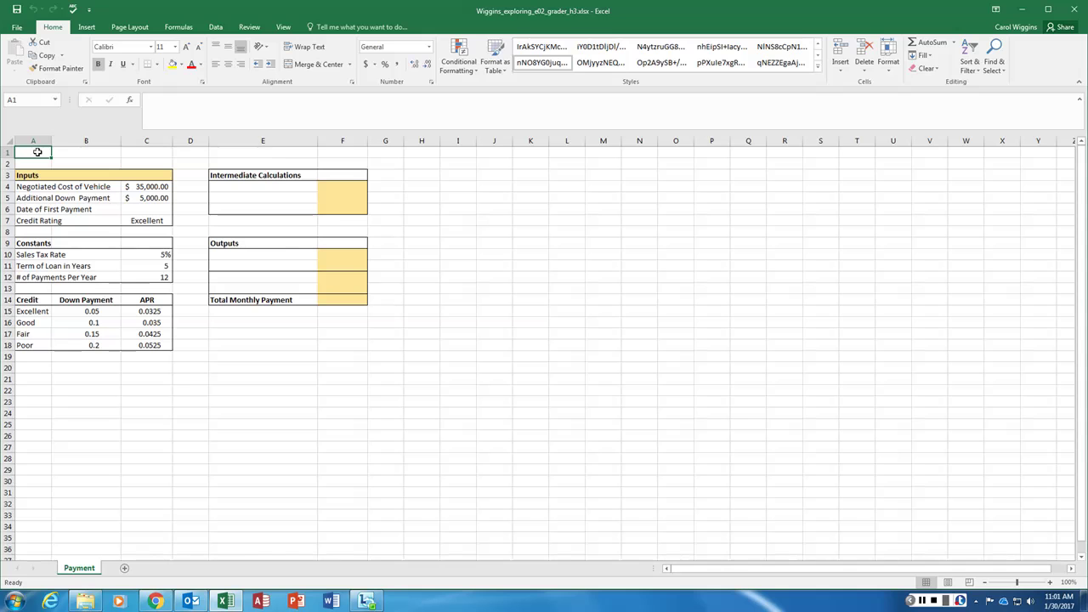
{"action": "type", "text": "Sau"}
{"action": "key", "text": "BackSpace"}
{"action": "key", "text": "BackSpace"}
{"action": "key", "text": "BackSpace"}
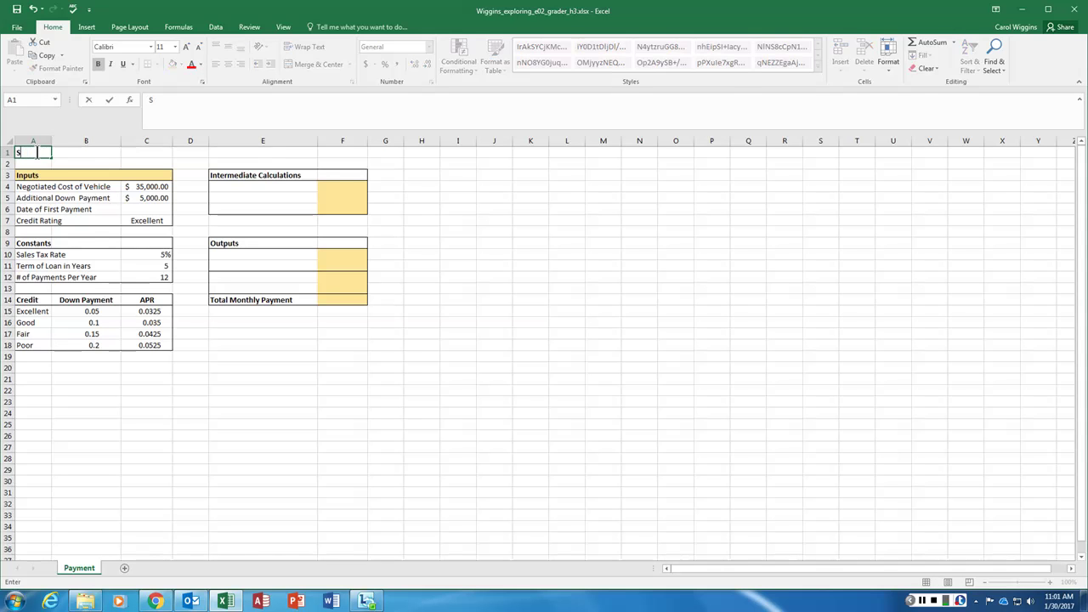
{"action": "type", "text": "Auto Loan Claculator"}
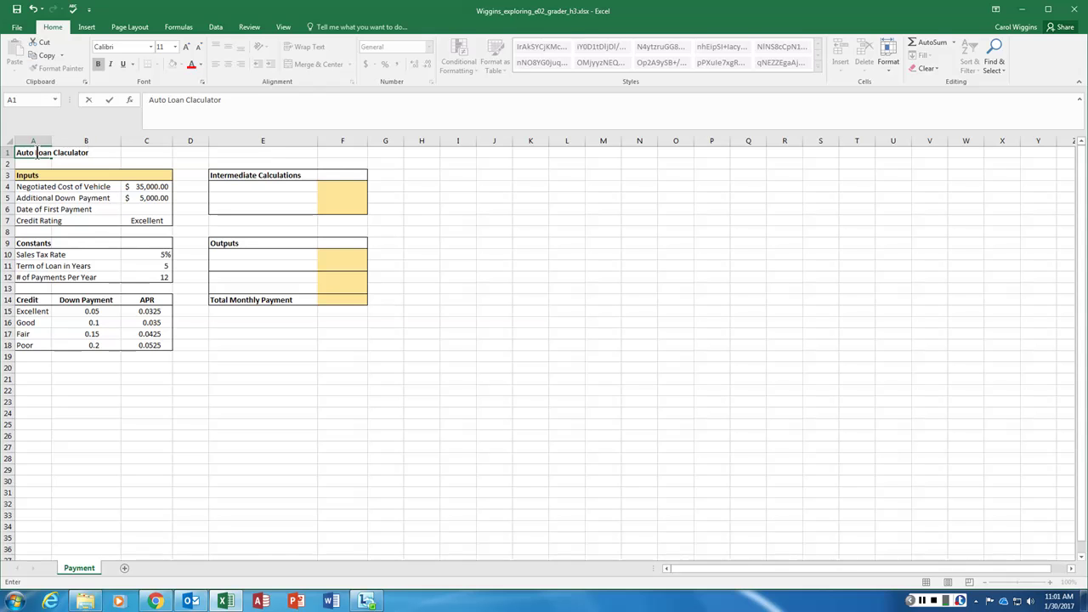
{"action": "key", "text": "BackSpace"}
{"action": "key", "text": "BackSpace"}
{"action": "key", "text": "BackSpace"}
{"action": "key", "text": "BackSpace"}
{"action": "key", "text": "BackSpace"}
{"action": "key", "text": "BackSpace"}
{"action": "key", "text": "BackSpace"}
{"action": "key", "text": "BackSpace"}
{"action": "key", "text": "BackSpace"}
{"action": "type", "text": "alculator"}
{"action": "left_click", "coordinate": [116, 153]}
{"action": "left_click", "coordinate": [127, 151]}
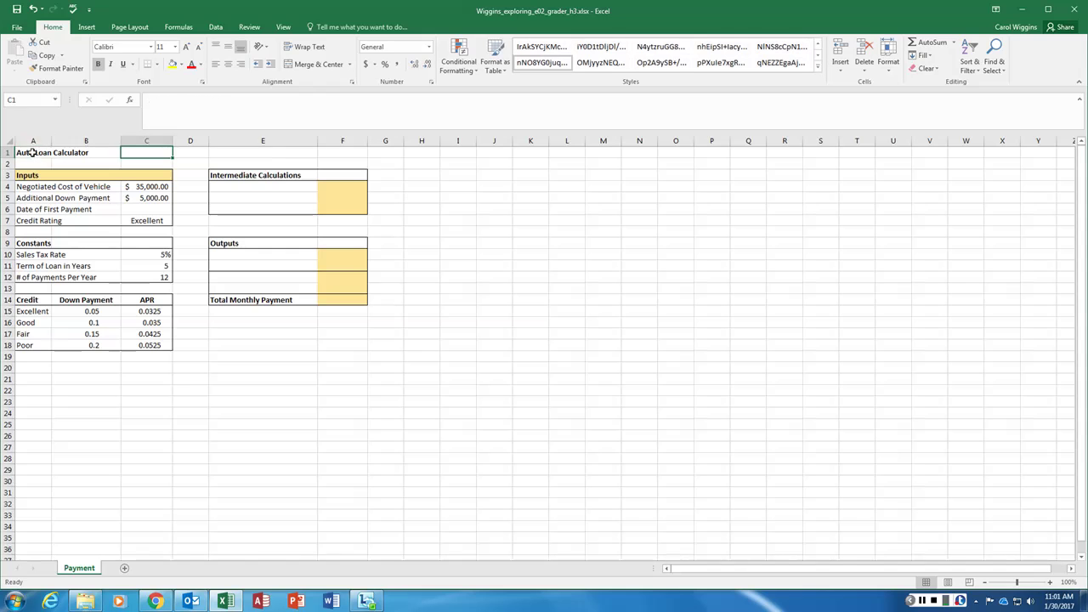
Merge and center A1:F1, and make the title 18 point in Gold, Accent 4, Darker 25%
{"action": "left_click_drag", "start_coordinate": [25, 152], "coordinate": [331, 153]}
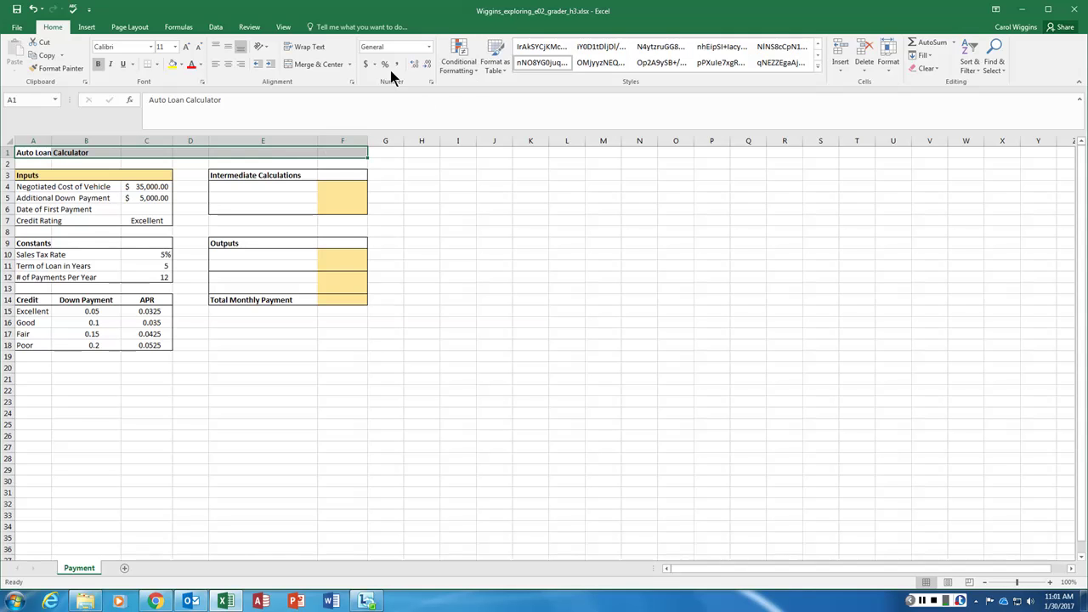
{"action": "left_click", "coordinate": [318, 64]}
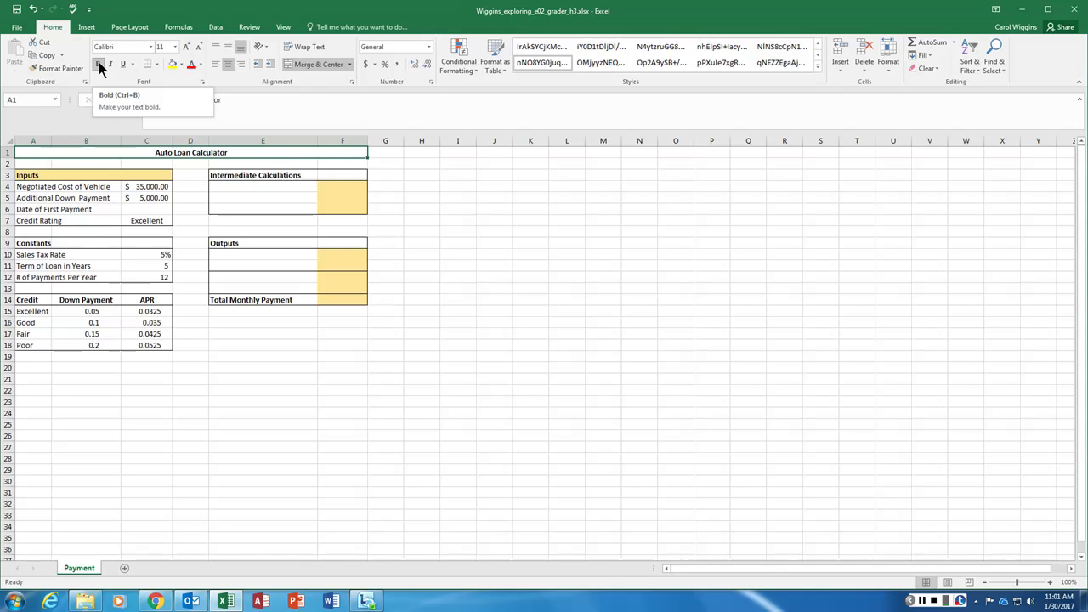
{"action": "left_click", "coordinate": [175, 46]}
{"action": "left_click", "coordinate": [174, 135]}
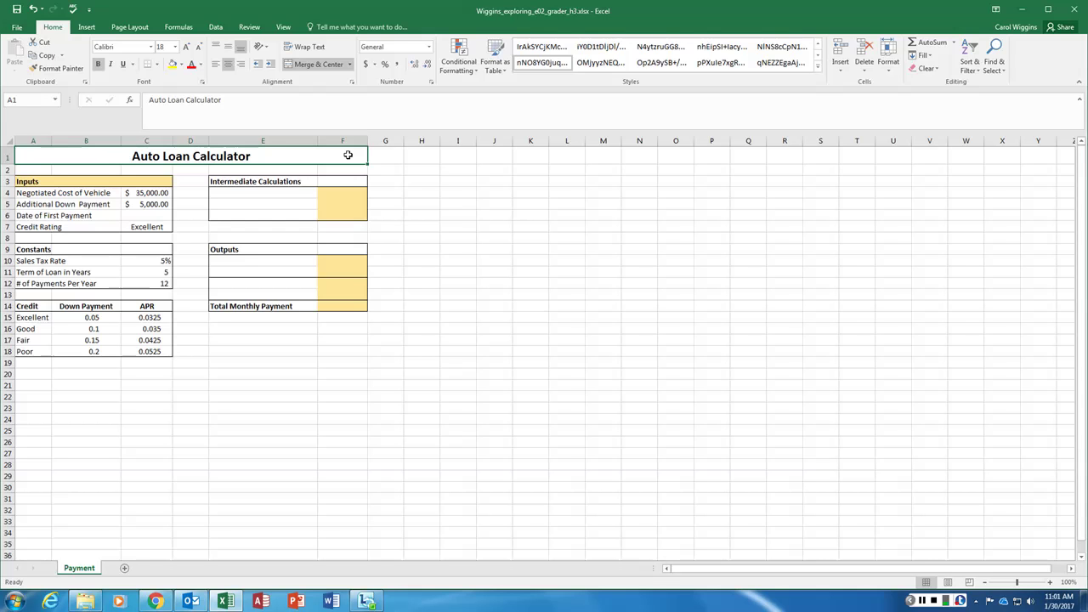
{"action": "left_click", "coordinate": [201, 66]}
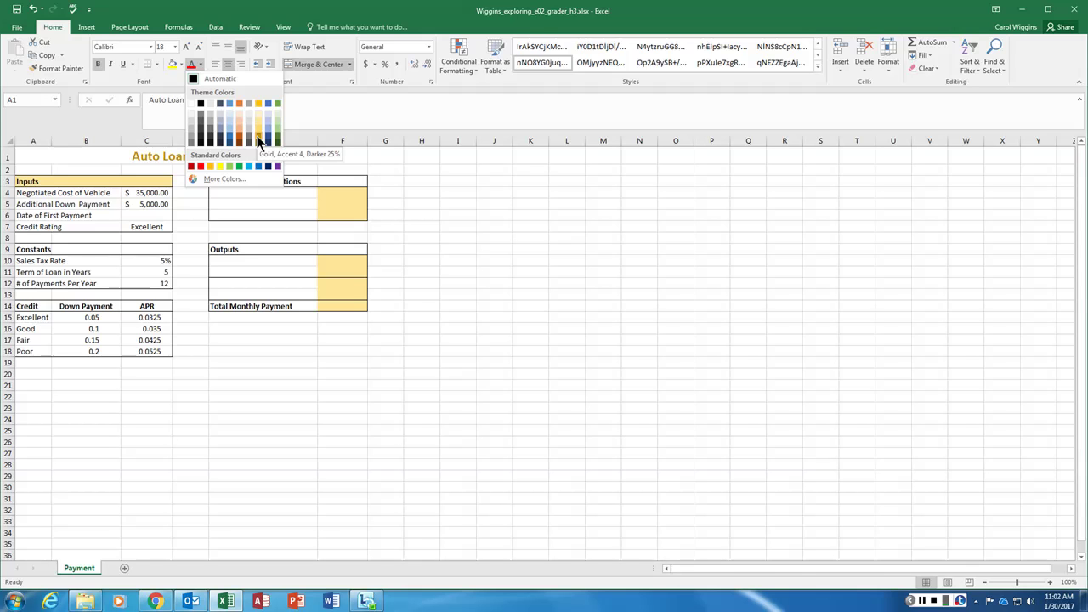
{"action": "left_click", "coordinate": [259, 141]}
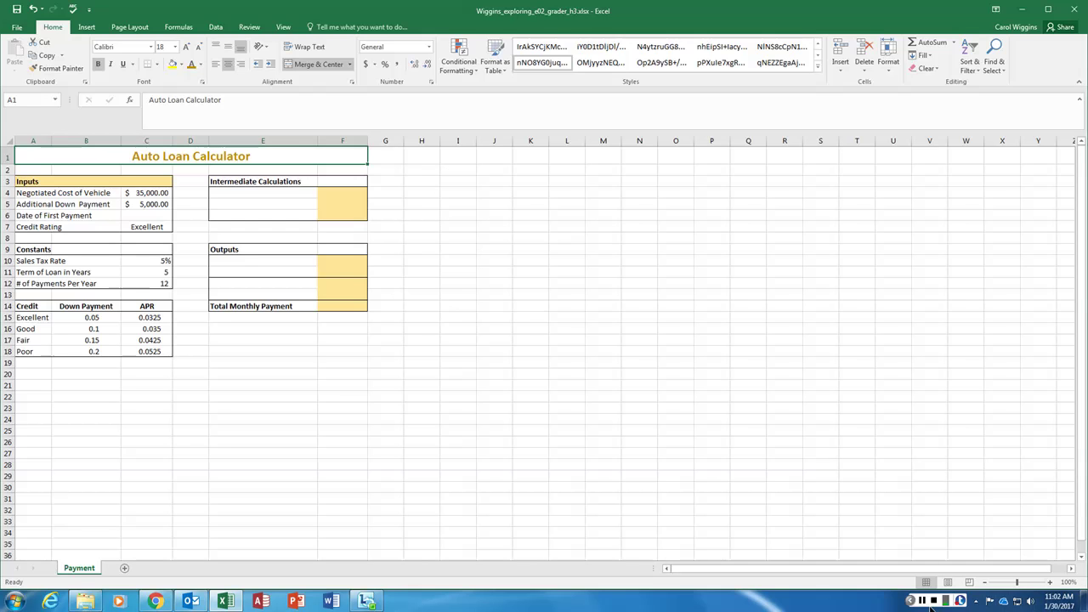
{"action": "left_click", "coordinate": [926, 601]}
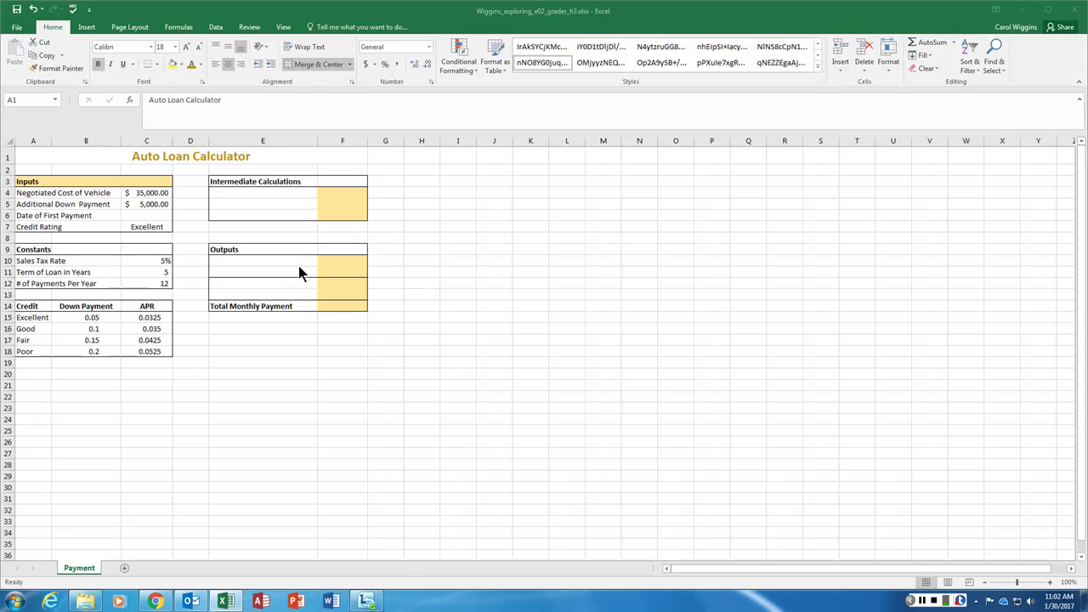
Enter =TODAY() in C6 so the Date of First Payment shows 1/30/2017
{"action": "left_click", "coordinate": [146, 215]}
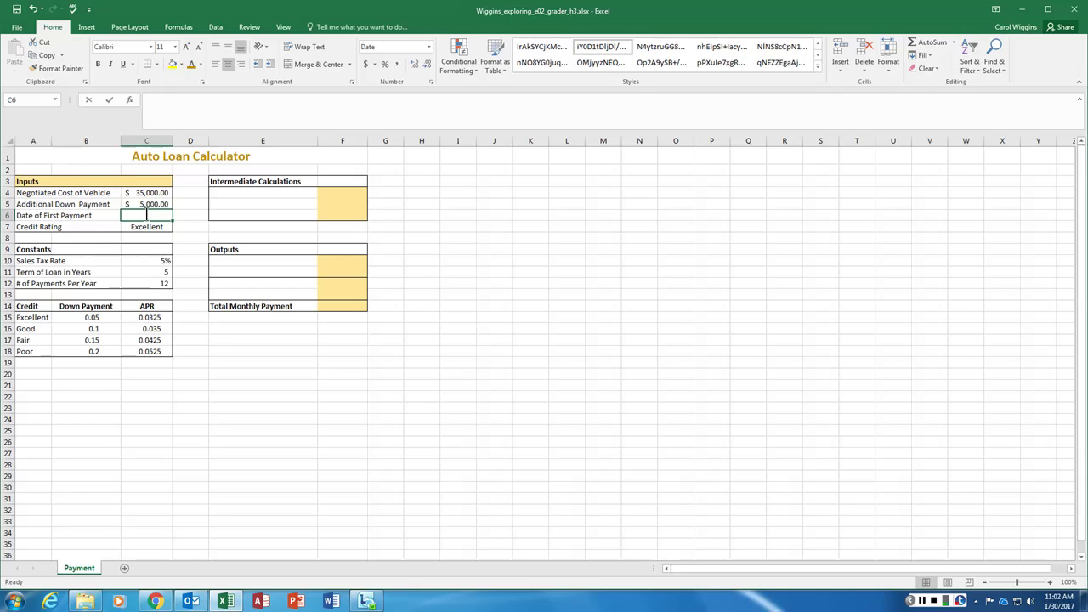
{"action": "type", "text": "=today()"}
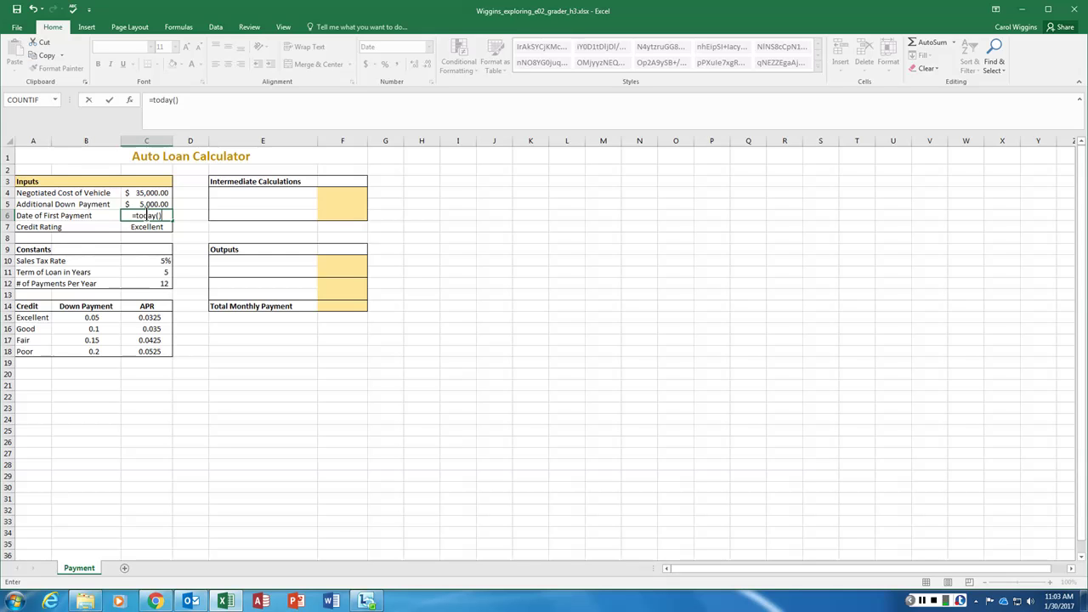
{"action": "left_click_drag", "start_coordinate": [137, 216], "coordinate": [133, 215]}
{"action": "left_click", "coordinate": [136, 216]}
{"action": "left_click", "coordinate": [158, 216]}
{"action": "key", "text": "Return"}
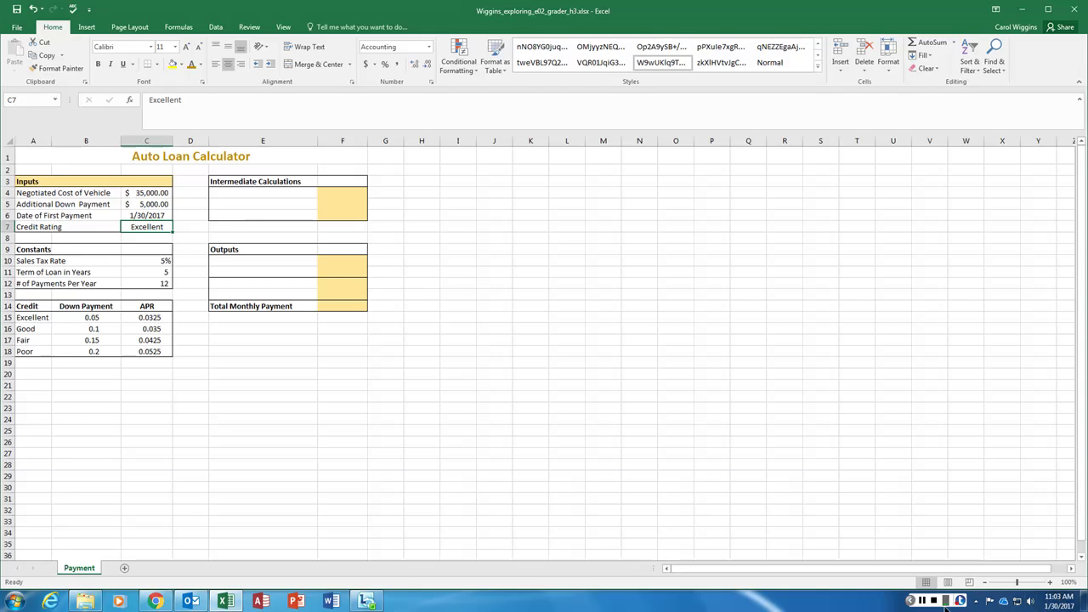
{"action": "left_click", "coordinate": [946, 605]}
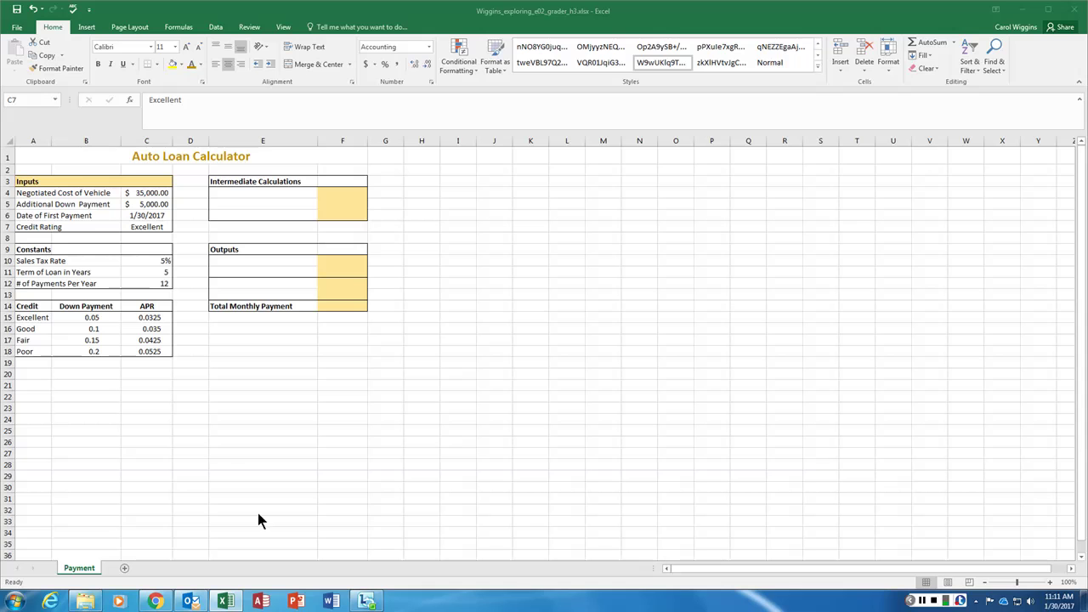
{"action": "left_click_drag", "start_coordinate": [46, 185], "coordinate": [164, 180]}
{"action": "left_click_drag", "start_coordinate": [37, 182], "coordinate": [145, 179]}
{"action": "left_click_drag", "start_coordinate": [25, 249], "coordinate": [135, 249]}
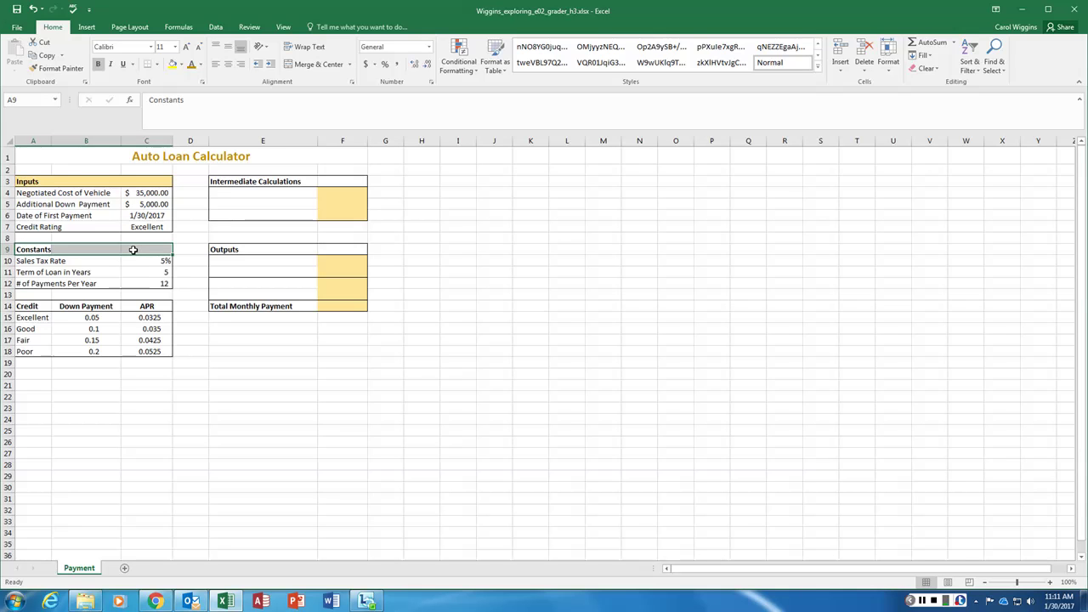
{"action": "left_click", "coordinate": [36, 181]}
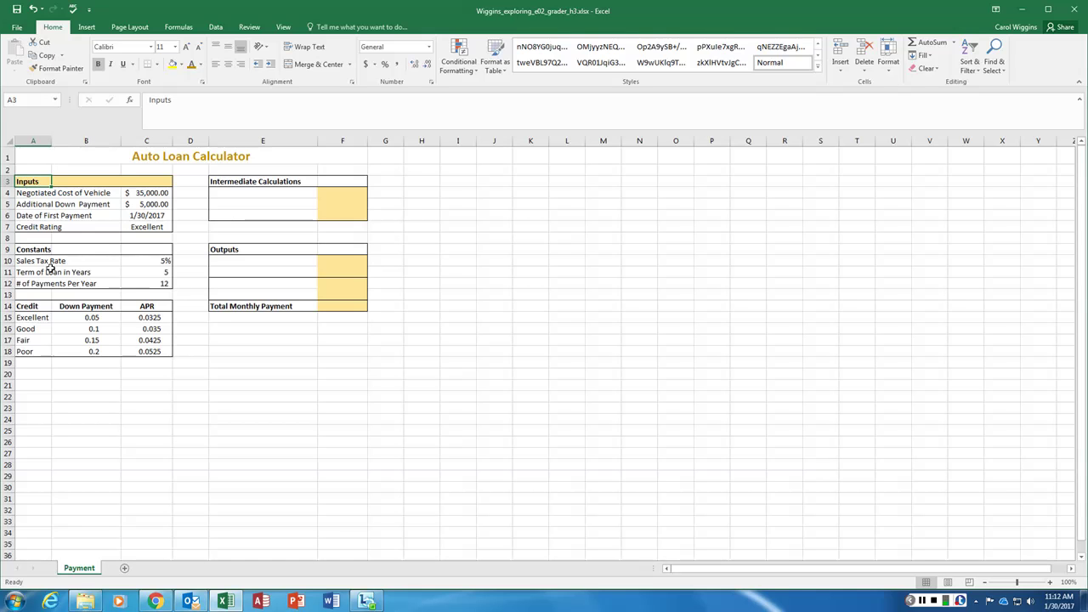
{"action": "left_click_drag", "start_coordinate": [34, 250], "coordinate": [145, 248]}
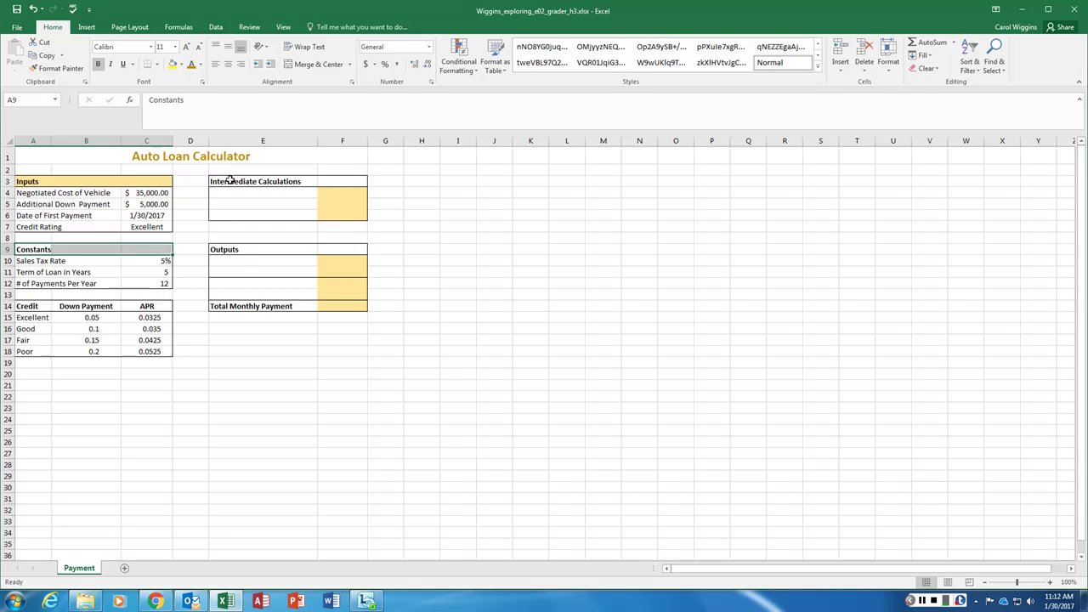
{"action": "left_click_drag", "start_coordinate": [229, 181], "coordinate": [346, 180]}
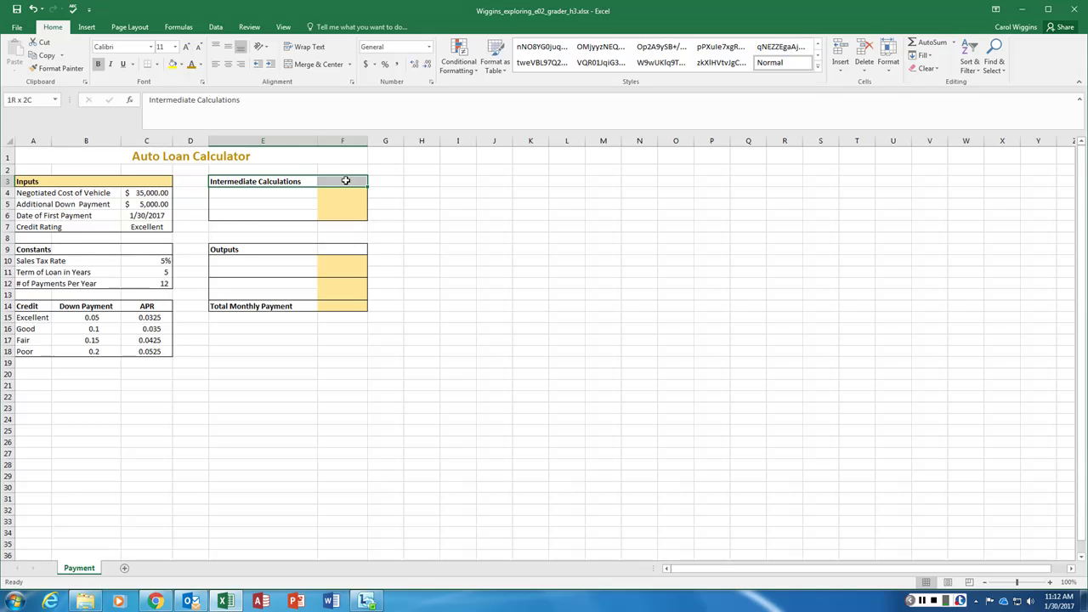
{"action": "left_click_drag", "start_coordinate": [236, 250], "coordinate": [342, 248]}
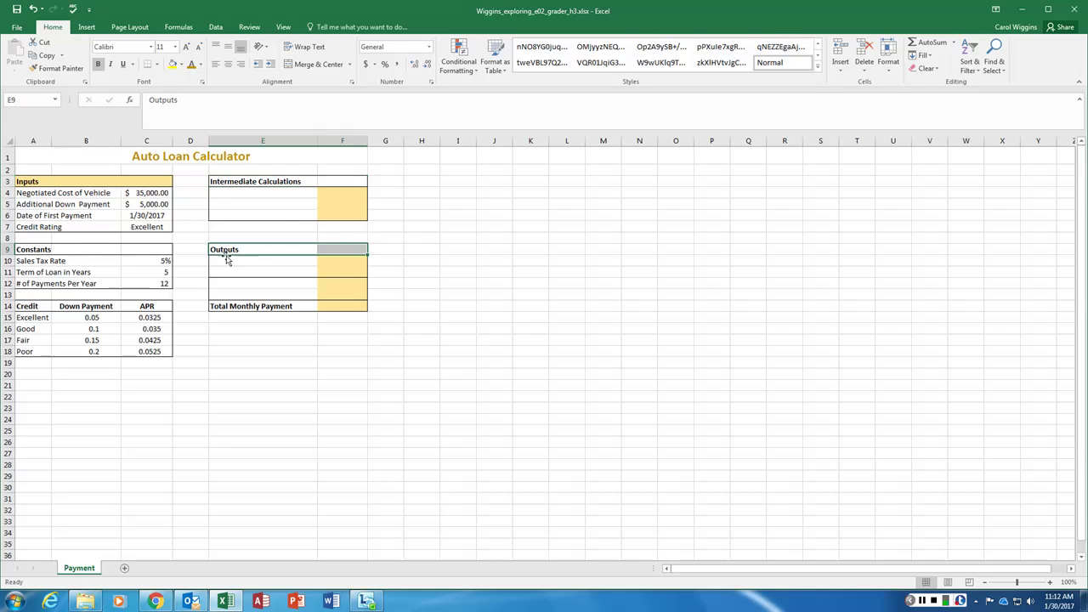
{"action": "left_click_drag", "start_coordinate": [32, 306], "coordinate": [148, 306]}
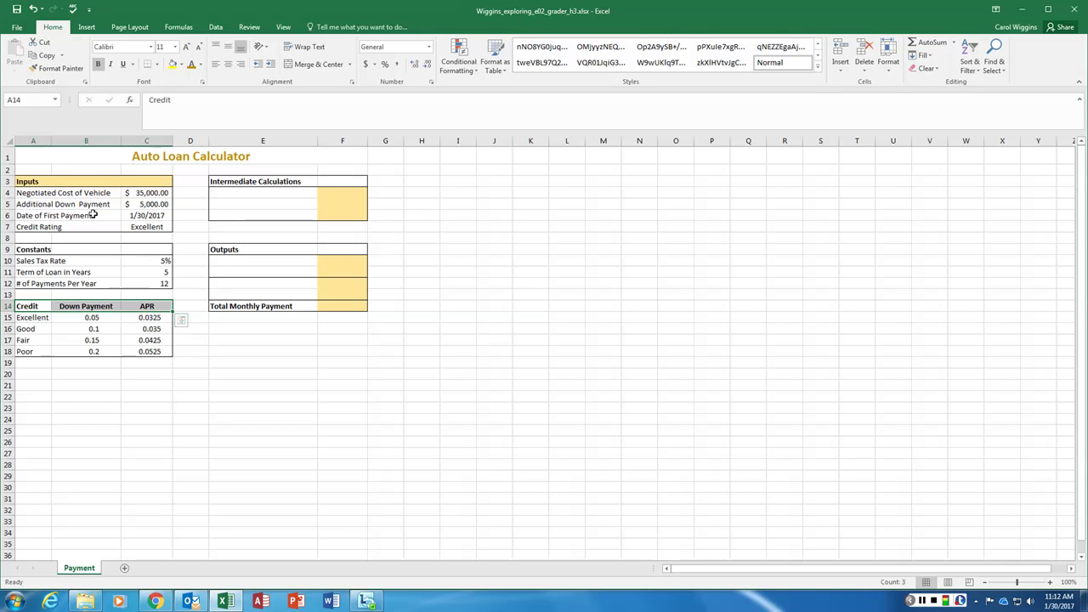
{"action": "left_click", "coordinate": [38, 181]}
{"action": "left_click_drag", "start_coordinate": [37, 181], "coordinate": [161, 180]}
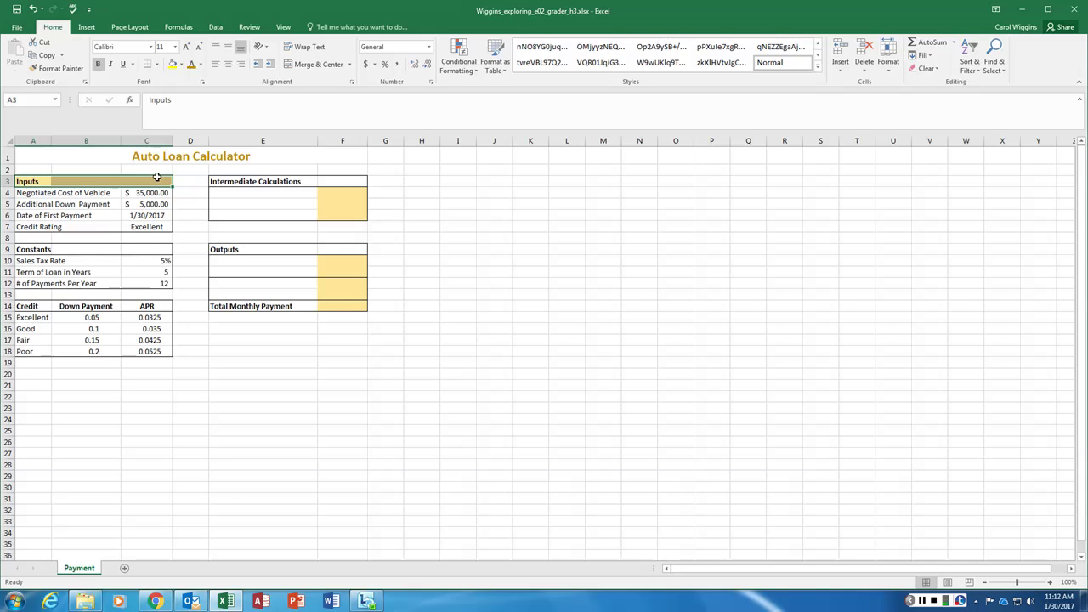
Format Paint the Inputs header style onto A9:C9, A14:C14, E3:F3 and E9:F9
{"action": "left_click", "coordinate": [61, 68]}
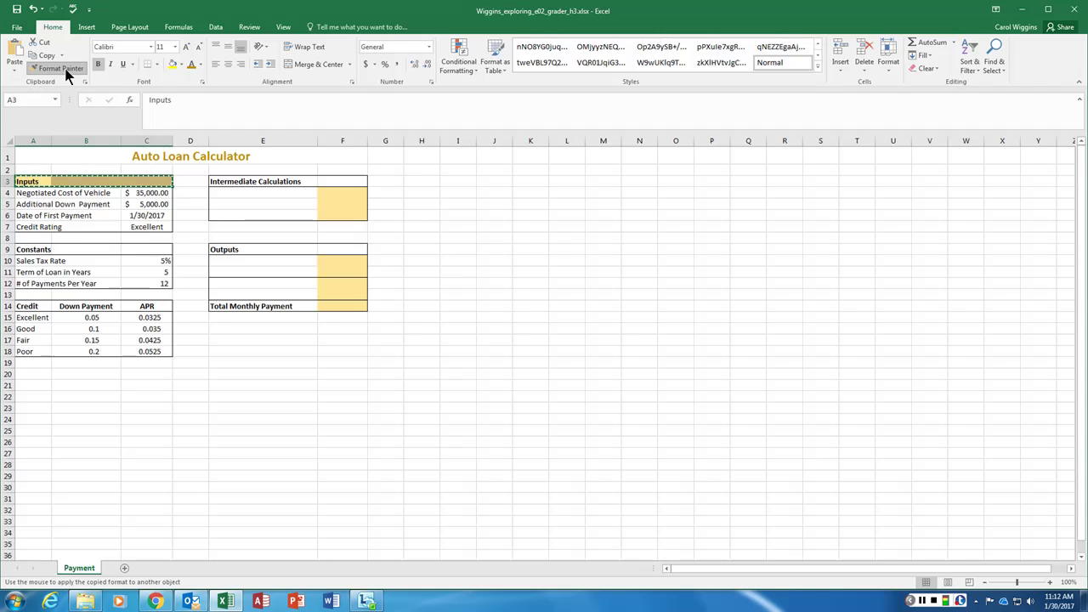
{"action": "left_click_drag", "start_coordinate": [24, 249], "coordinate": [143, 248]}
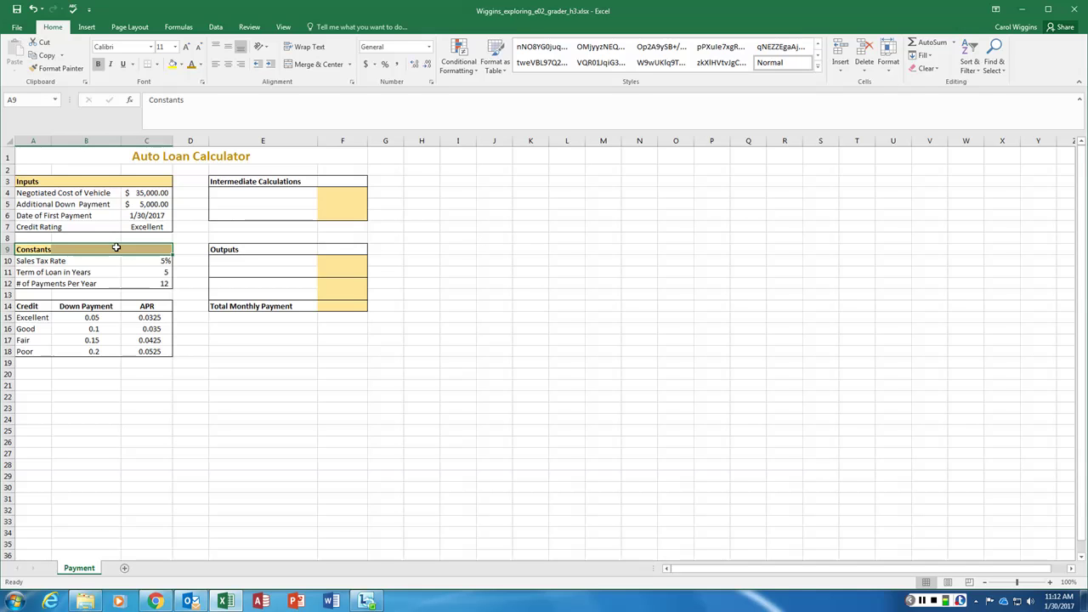
{"action": "left_click", "coordinate": [59, 67]}
{"action": "left_click", "coordinate": [60, 69]}
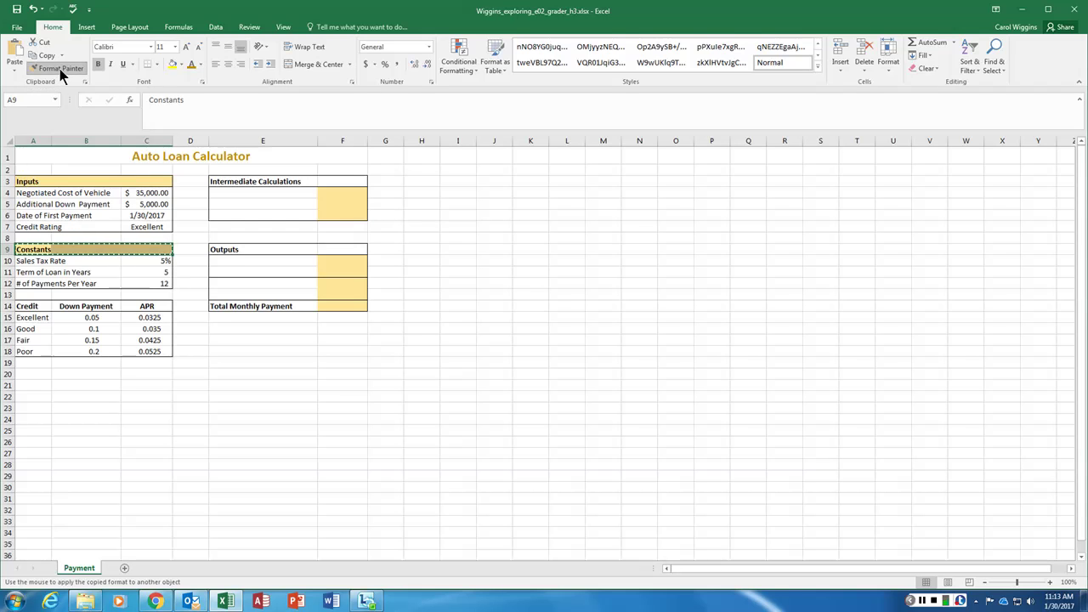
{"action": "left_click_drag", "start_coordinate": [32, 307], "coordinate": [146, 306]}
{"action": "left_click_drag", "start_coordinate": [244, 181], "coordinate": [328, 178]}
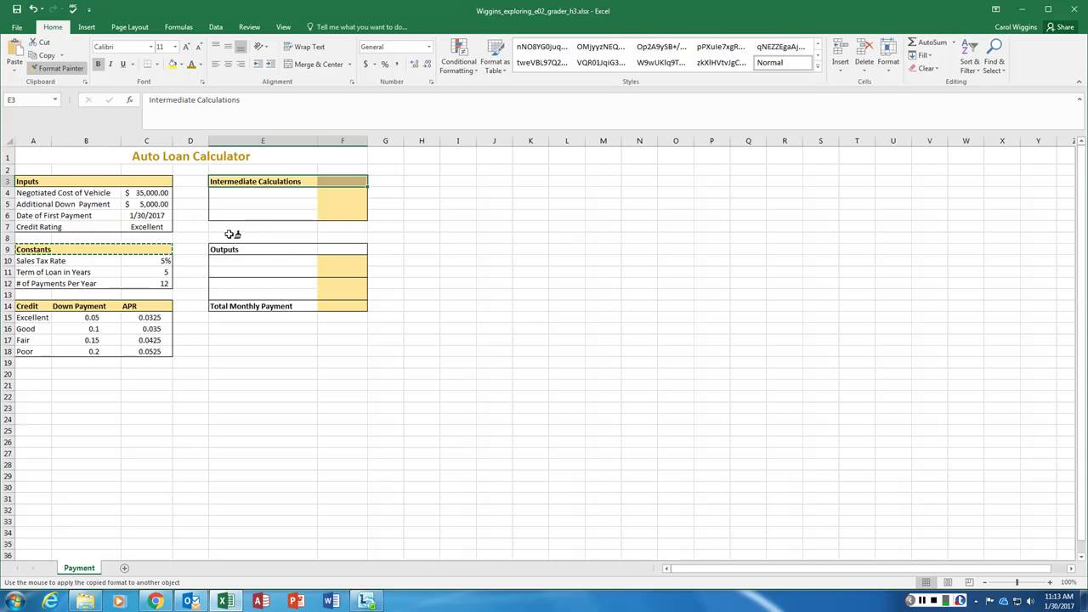
{"action": "left_click_drag", "start_coordinate": [238, 247], "coordinate": [329, 248]}
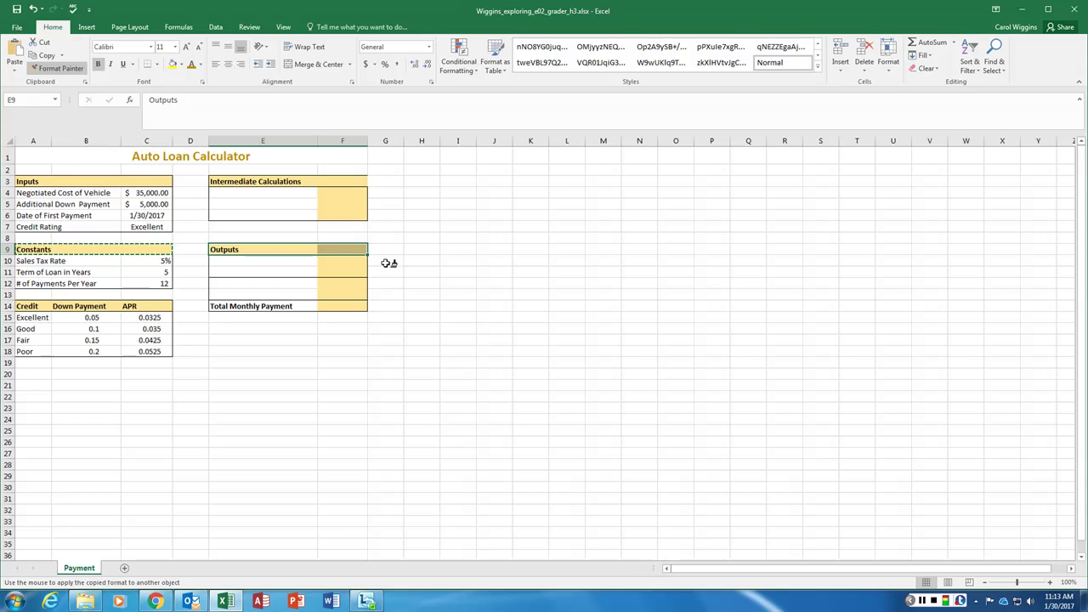
{"action": "left_click", "coordinate": [57, 68]}
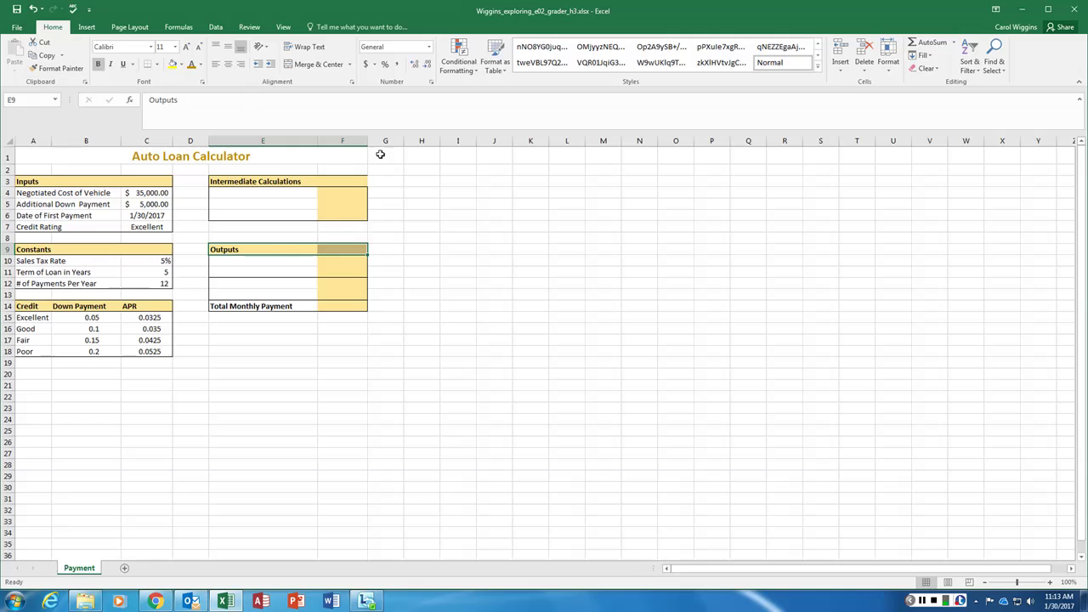
{"action": "left_click", "coordinate": [421, 213]}
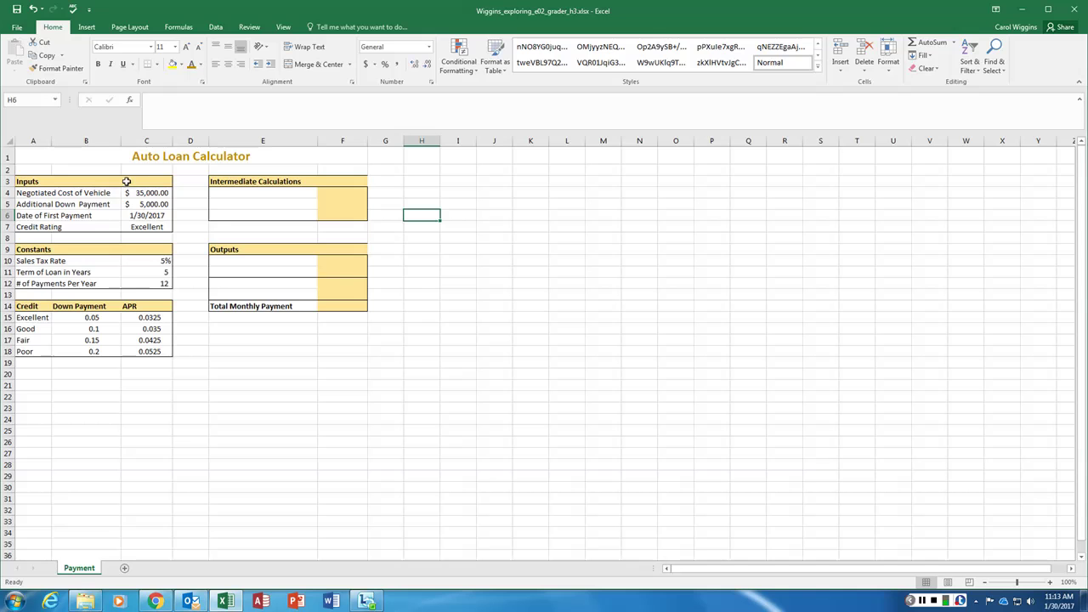
{"action": "left_click", "coordinate": [346, 181]}
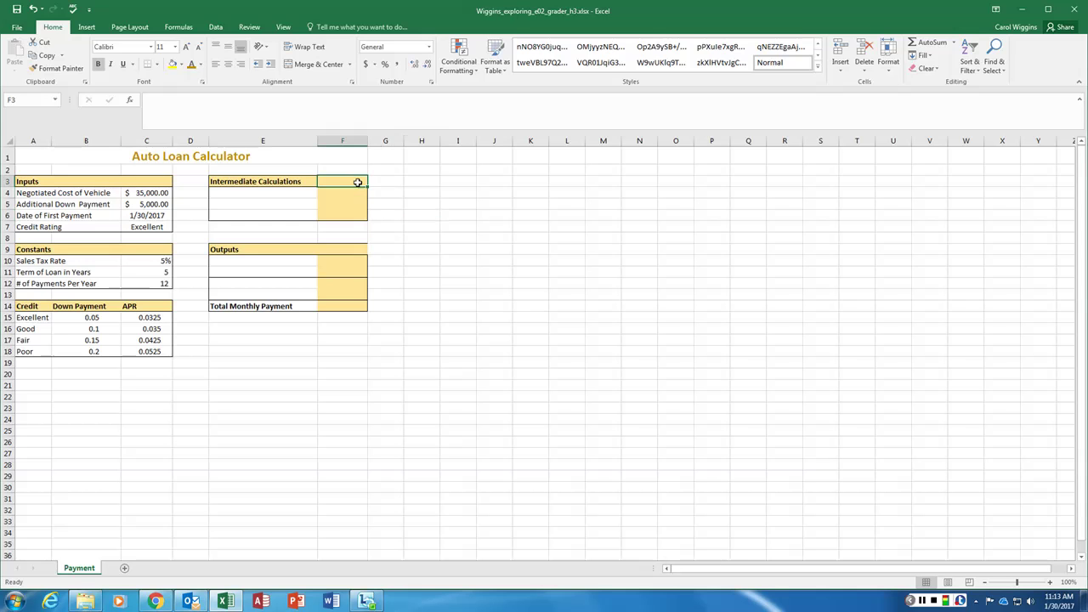
{"action": "left_click", "coordinate": [156, 64]}
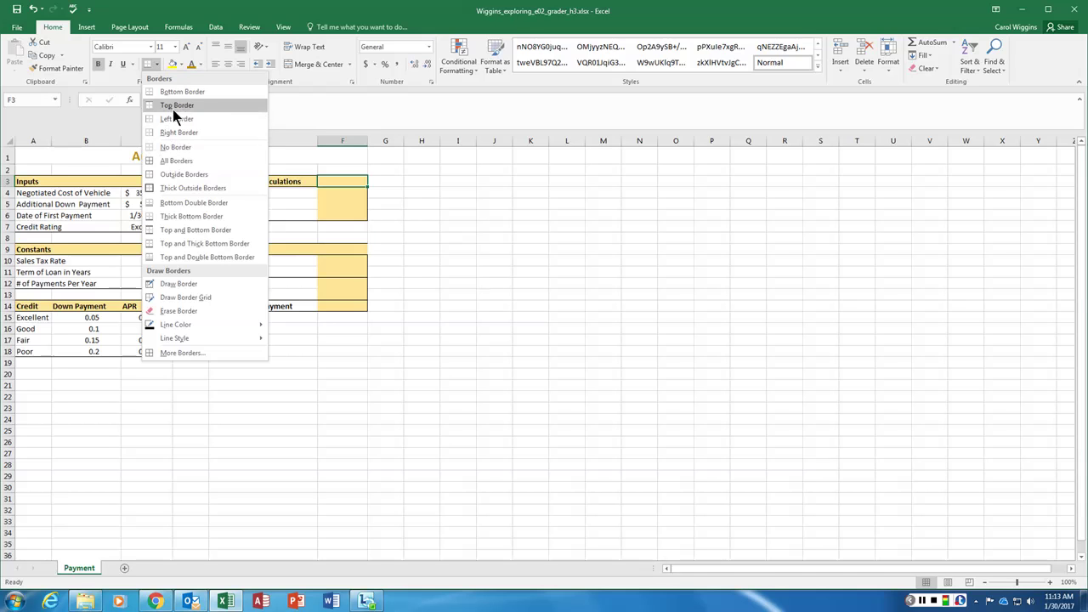
{"action": "left_click", "coordinate": [172, 131]}
{"action": "left_click", "coordinate": [364, 249]}
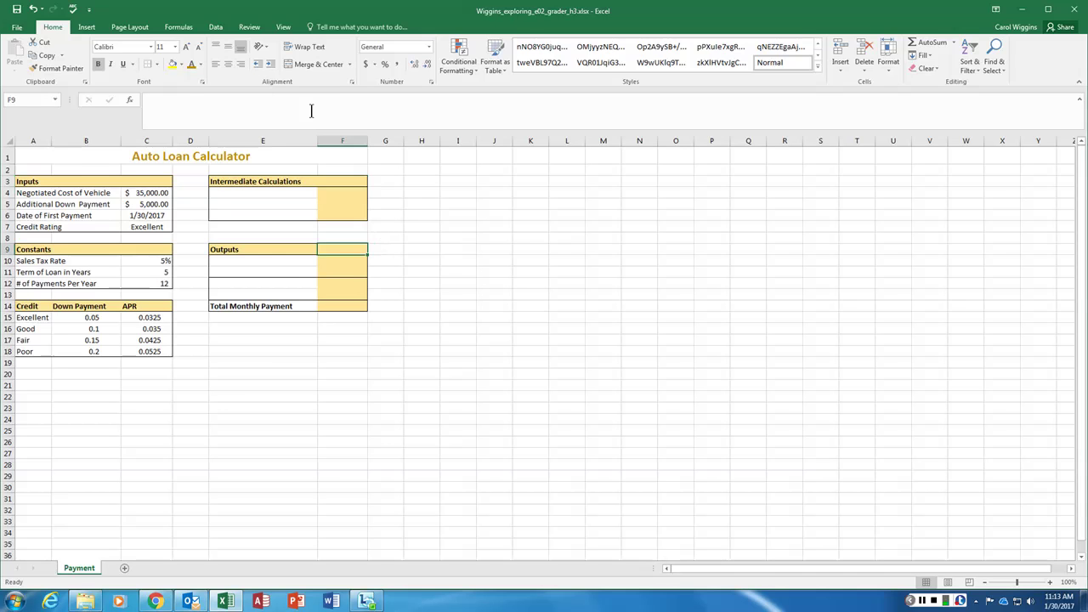
{"action": "left_click", "coordinate": [157, 64]}
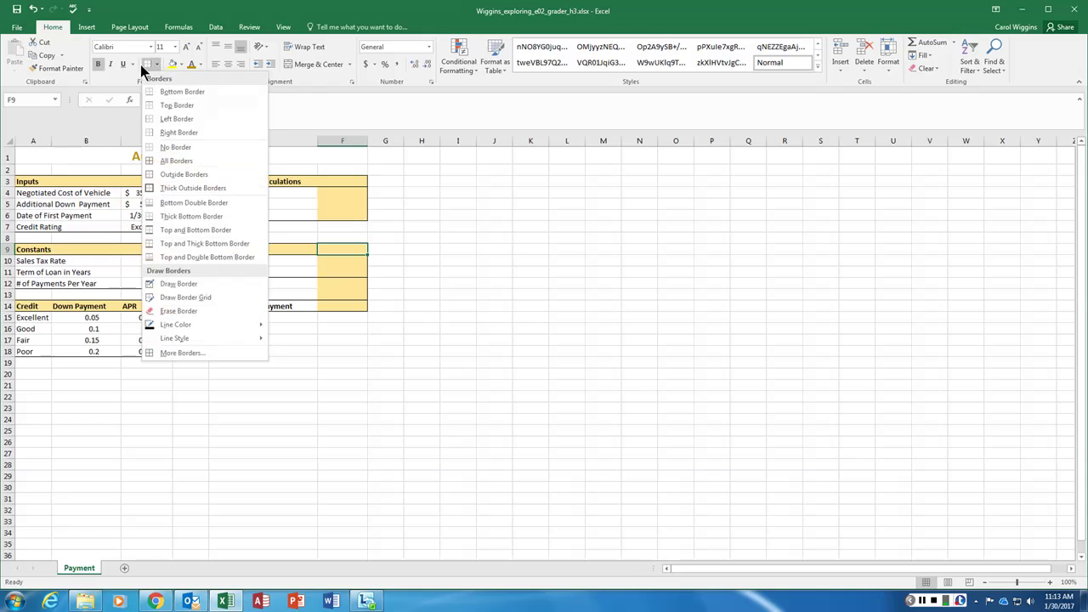
{"action": "left_click", "coordinate": [156, 64]}
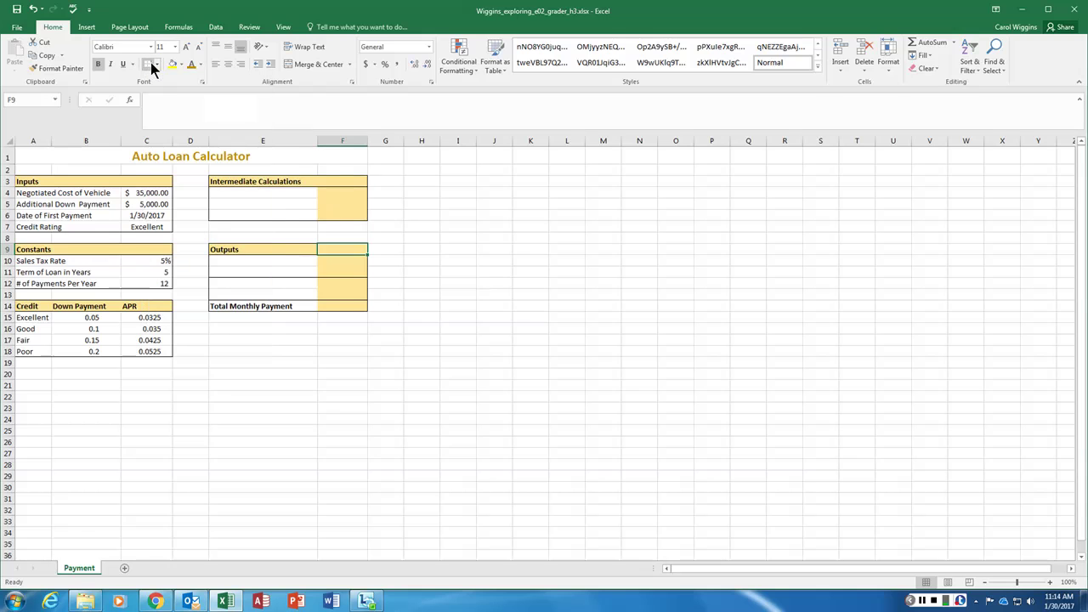
{"action": "left_click", "coordinate": [401, 259]}
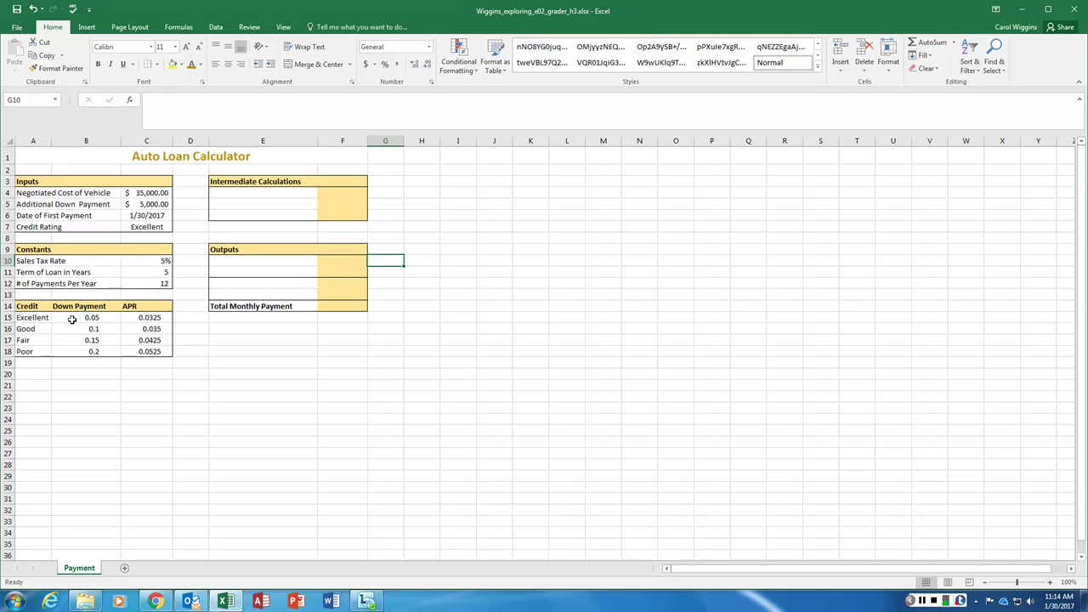
Format B15:B18 as whole percentages and C15:C18 as percentages with two decimals
{"action": "left_click_drag", "start_coordinate": [72, 319], "coordinate": [86, 351]}
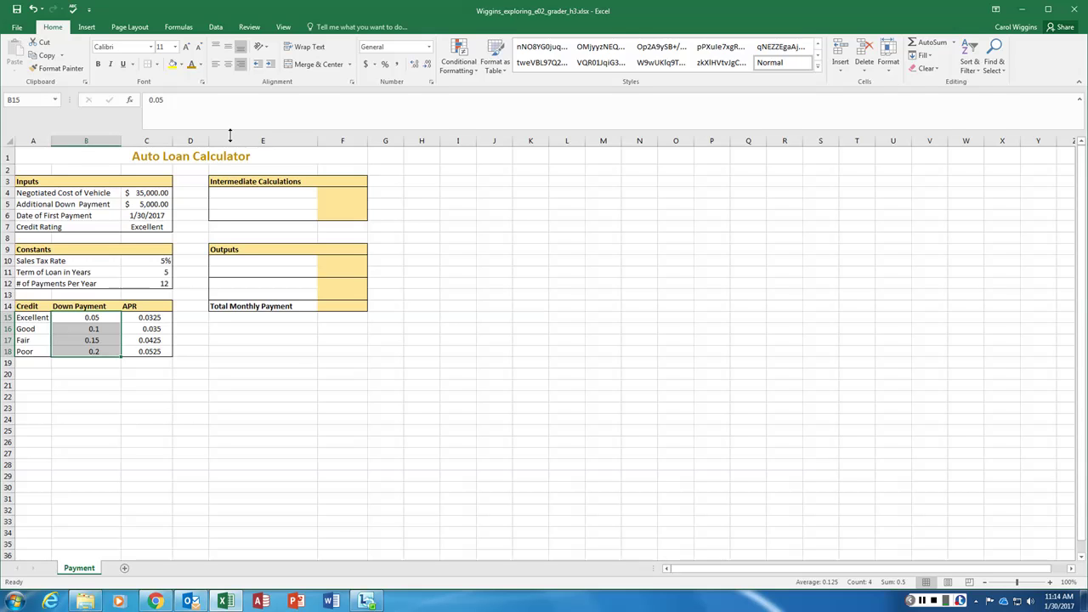
{"action": "left_click", "coordinate": [384, 65]}
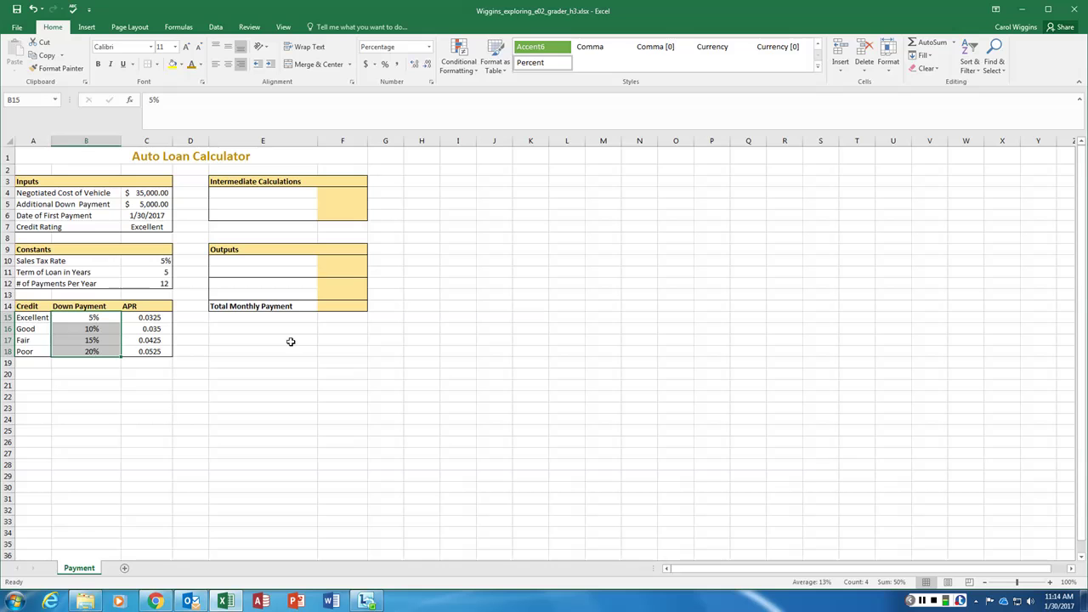
{"action": "left_click", "coordinate": [148, 316]}
{"action": "left_click_drag", "start_coordinate": [148, 316], "coordinate": [146, 352]}
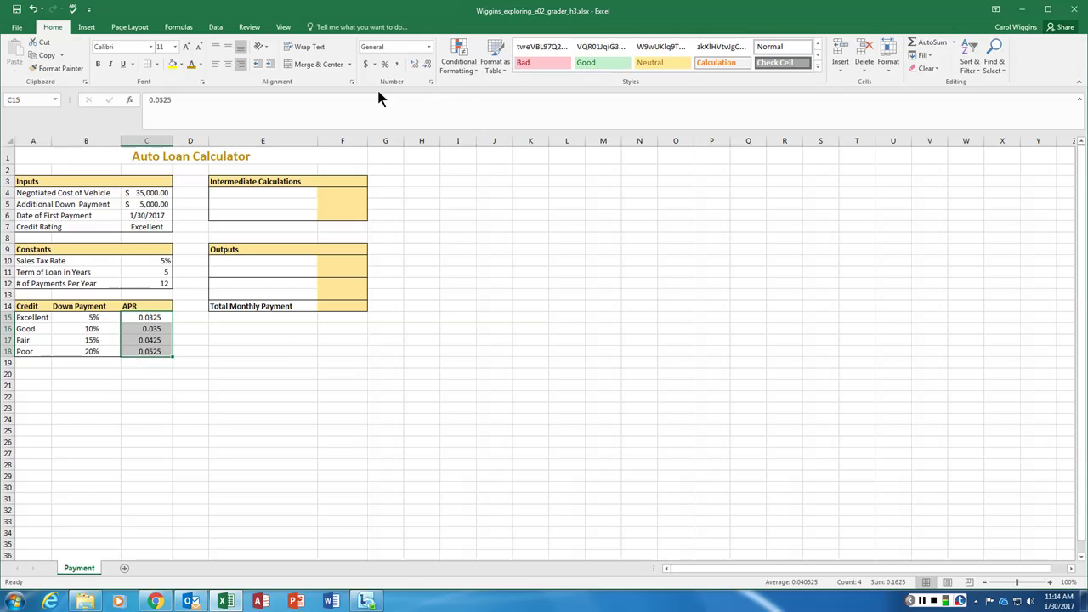
{"action": "left_click", "coordinate": [384, 65]}
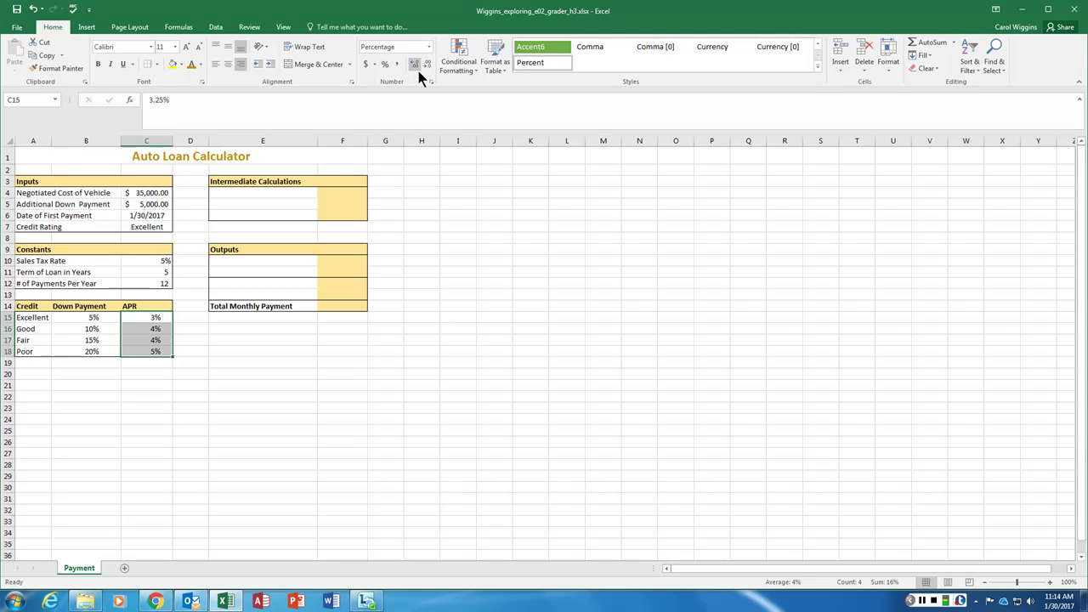
{"action": "left_click", "coordinate": [415, 67]}
{"action": "left_click", "coordinate": [415, 66]}
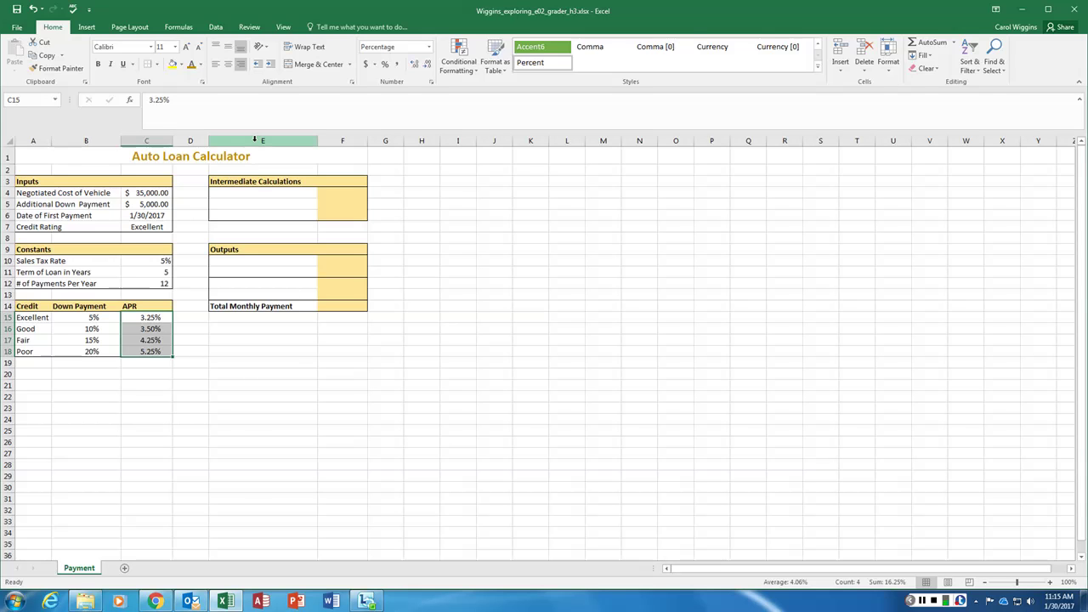
{"action": "left_click", "coordinate": [249, 194]}
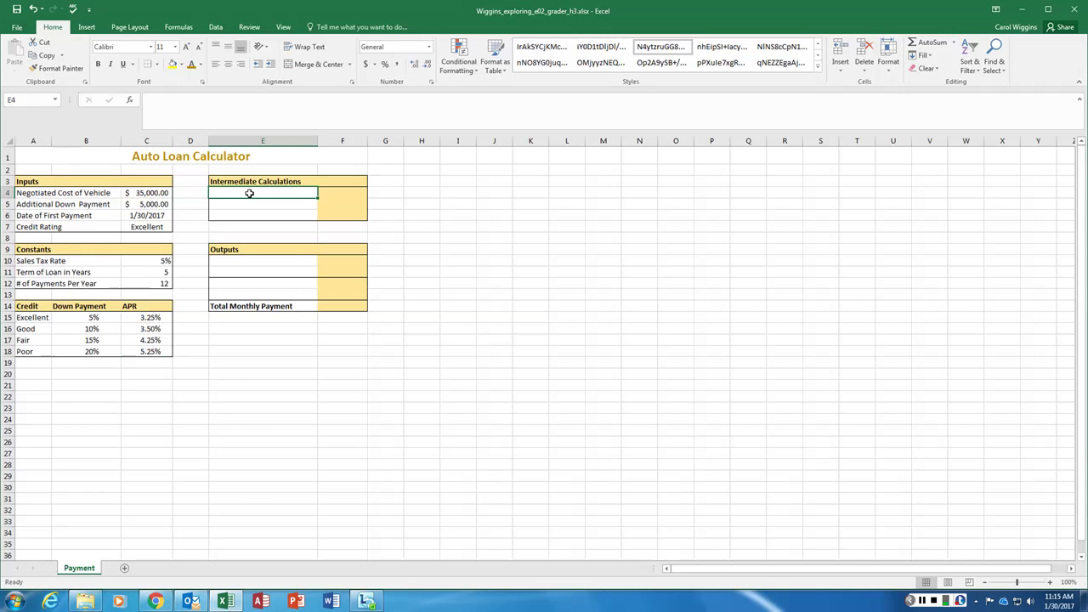
Type APR Based on Credit Rating, Min Down Payment Required and Sales Tax into E4:E6
{"action": "type", "text": "APR"}
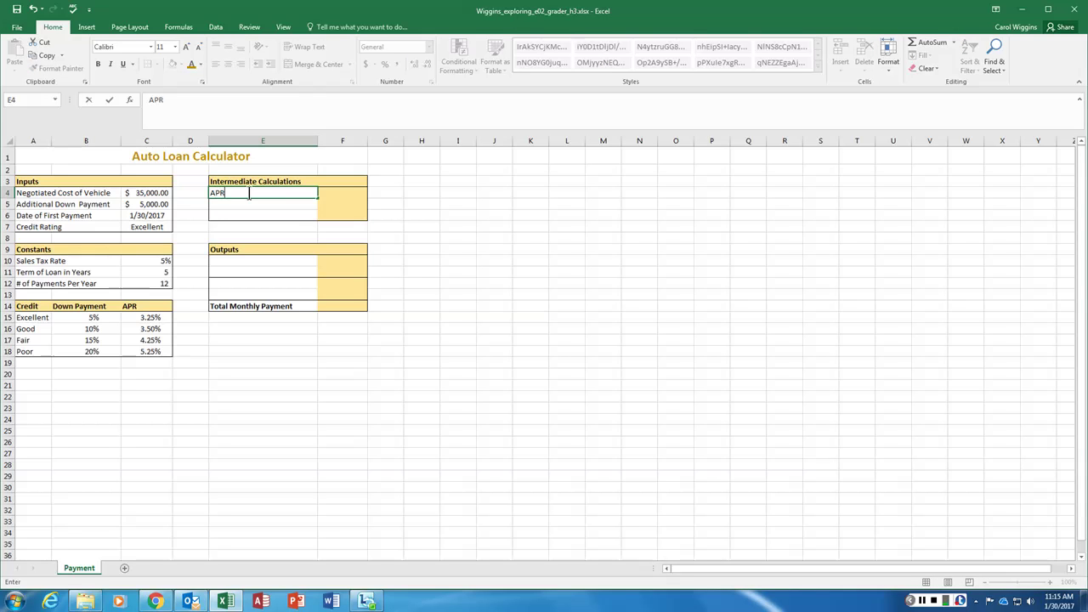
{"action": "type", "text": " Based on Credit Rating"}
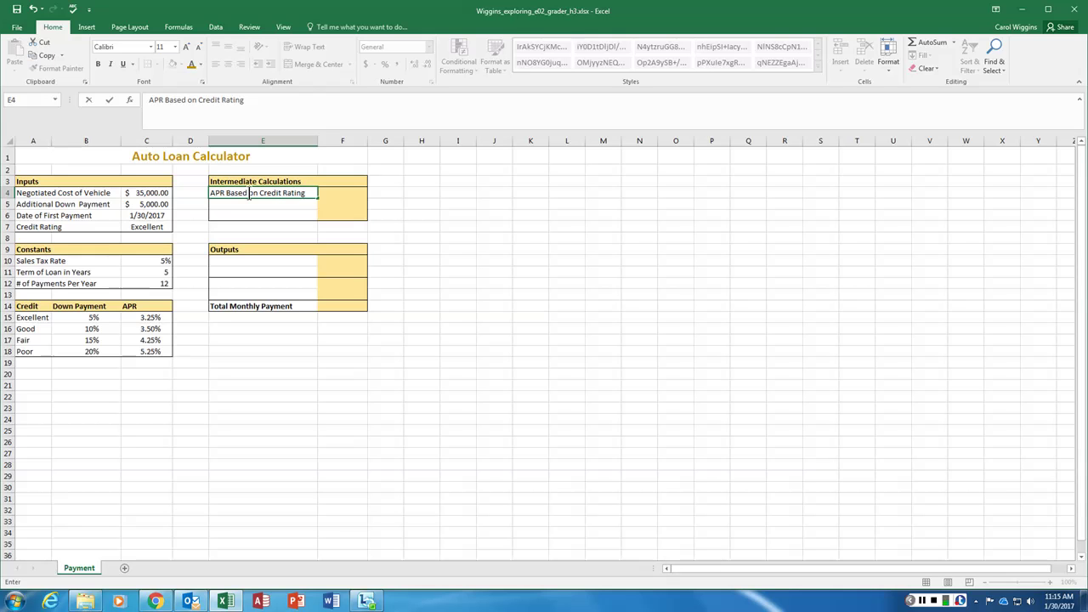
{"action": "key", "text": "Return"}
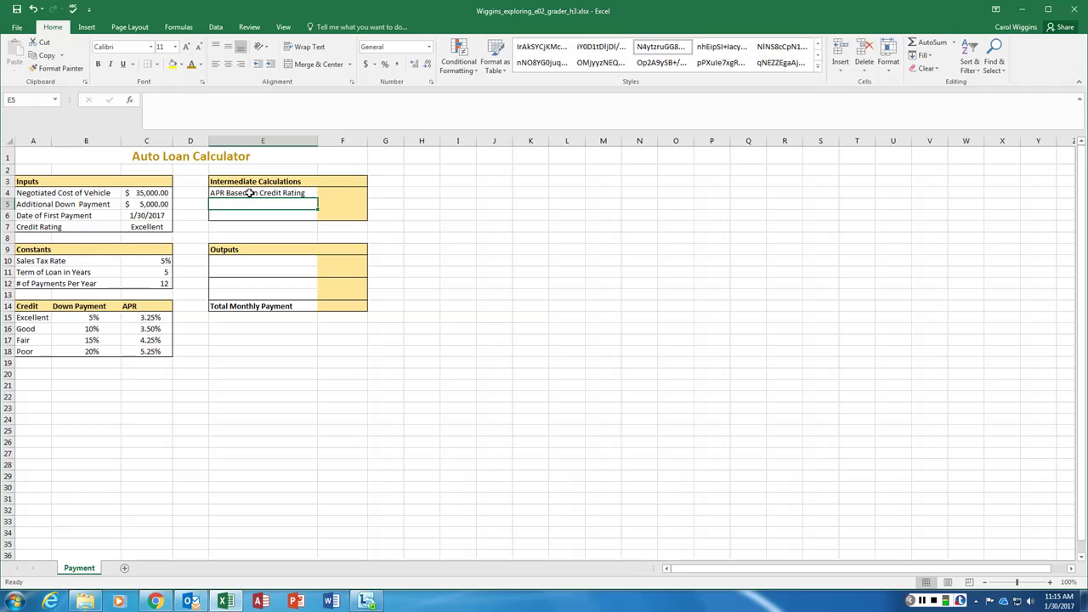
{"action": "type", "text": "Min Down"}
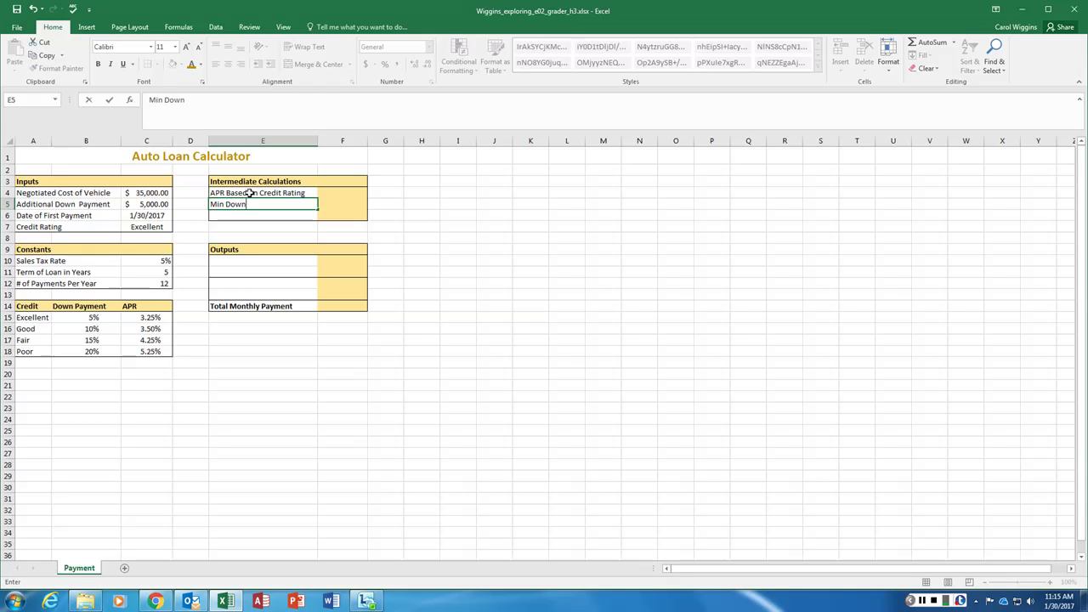
{"action": "type", "text": " Payment required"}
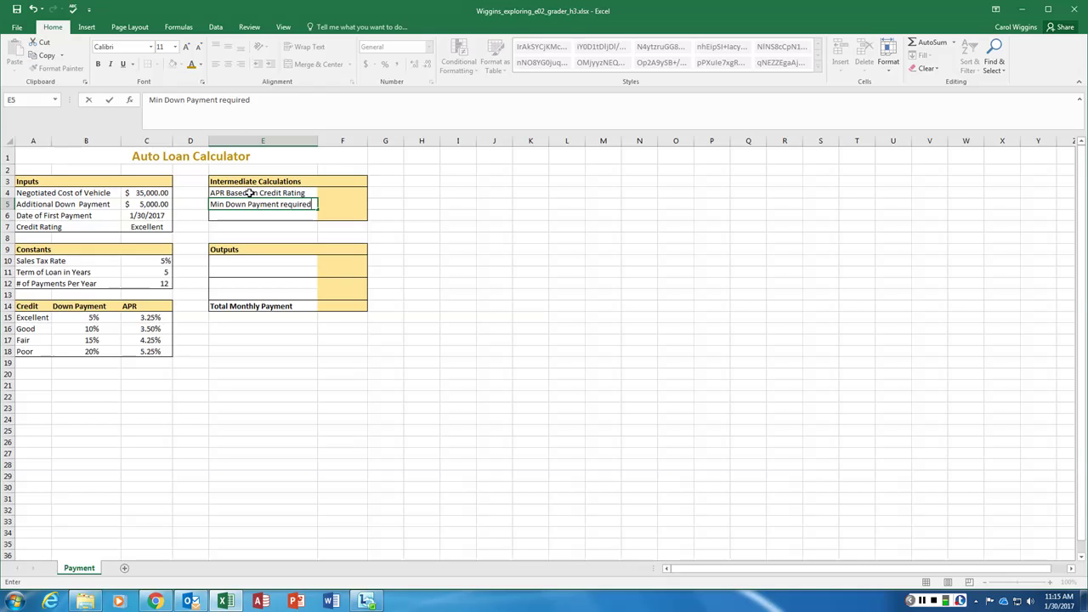
{"action": "key", "text": "BackSpace"}
{"action": "key", "text": "BackSpace"}
{"action": "key", "text": "BackSpace"}
{"action": "key", "text": "BackSpace"}
{"action": "key", "text": "BackSpace"}
{"action": "key", "text": "BackSpace"}
{"action": "key", "text": "BackSpace"}
{"action": "type", "text": "Required"}
{"action": "key", "text": "Return"}
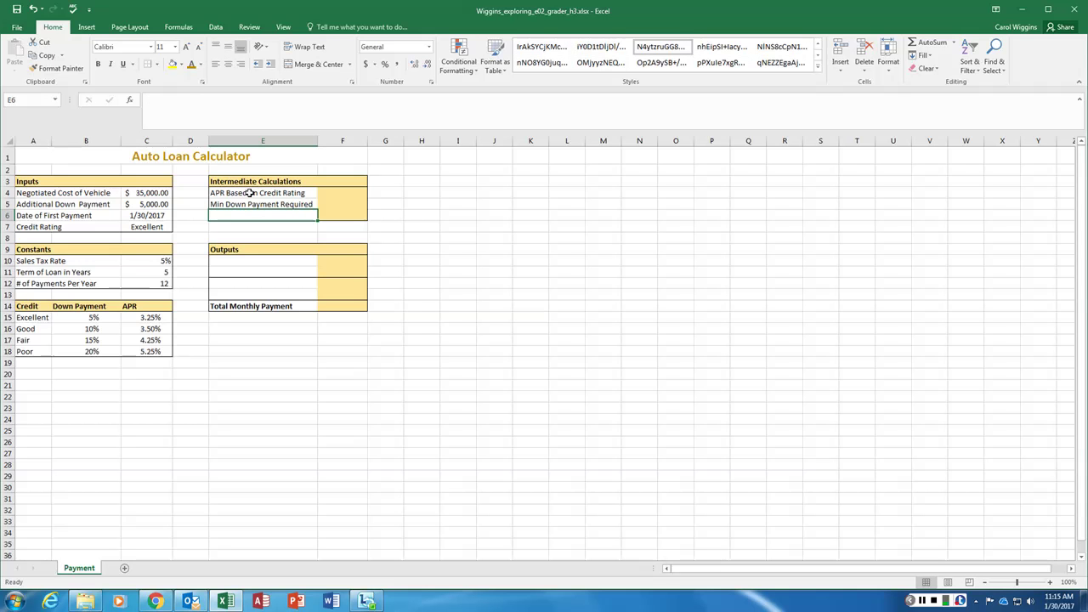
{"action": "type", "text": "Sales Ta"}
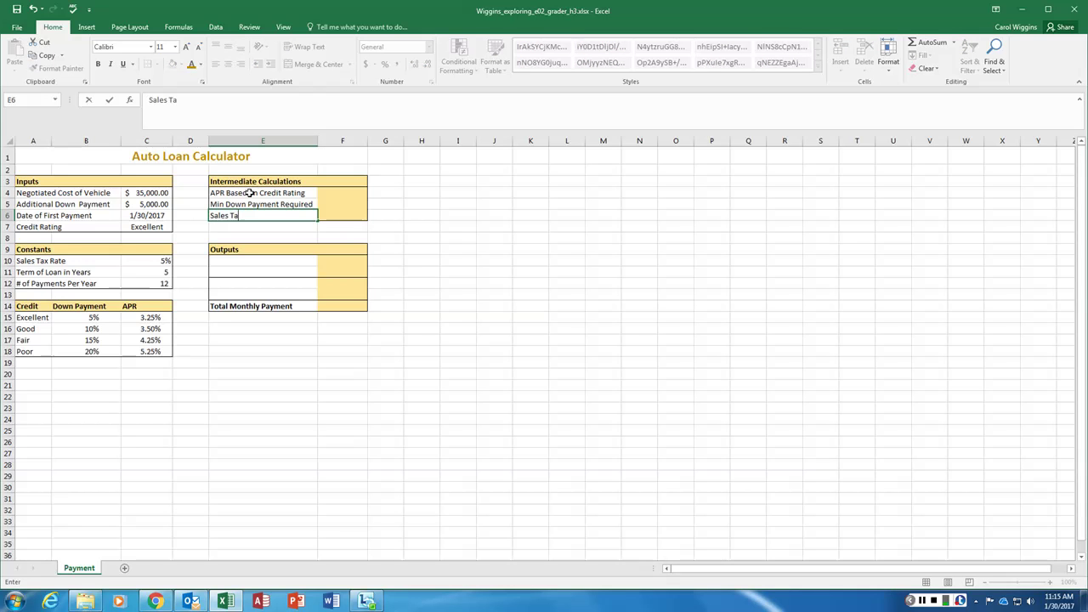
{"action": "type", "text": "x"}
Label E10 Total Down Payment and E11 Amount of the Loan
{"action": "left_click", "coordinate": [238, 263]}
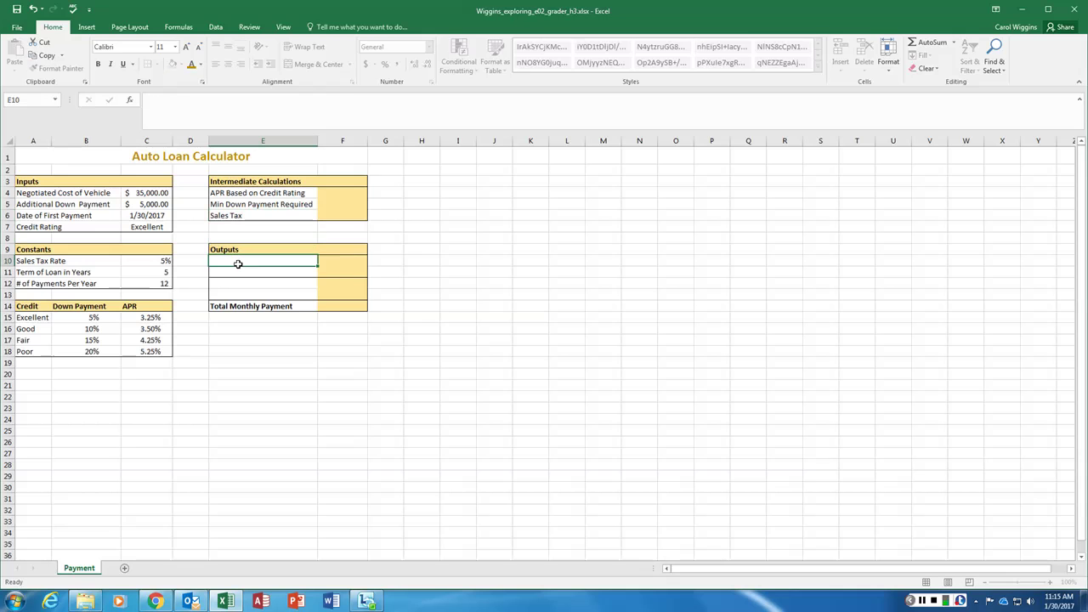
{"action": "type", "text": "Total DOwn"}
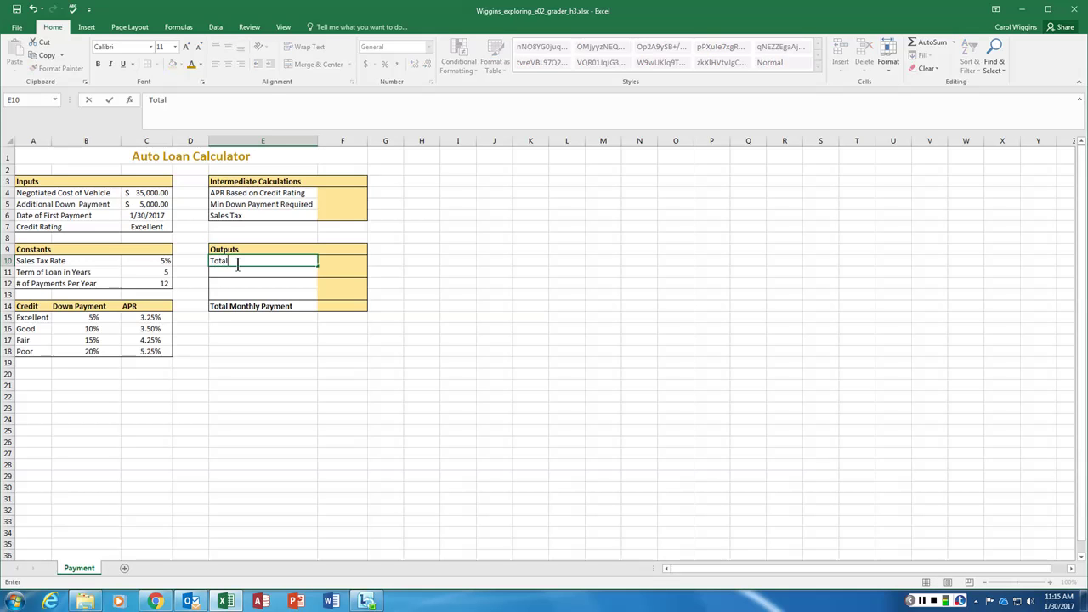
{"action": "key", "text": "BackSpace"}
{"action": "key", "text": "BackSpace"}
{"action": "key", "text": "BackSpace"}
{"action": "type", "text": "own Payment"}
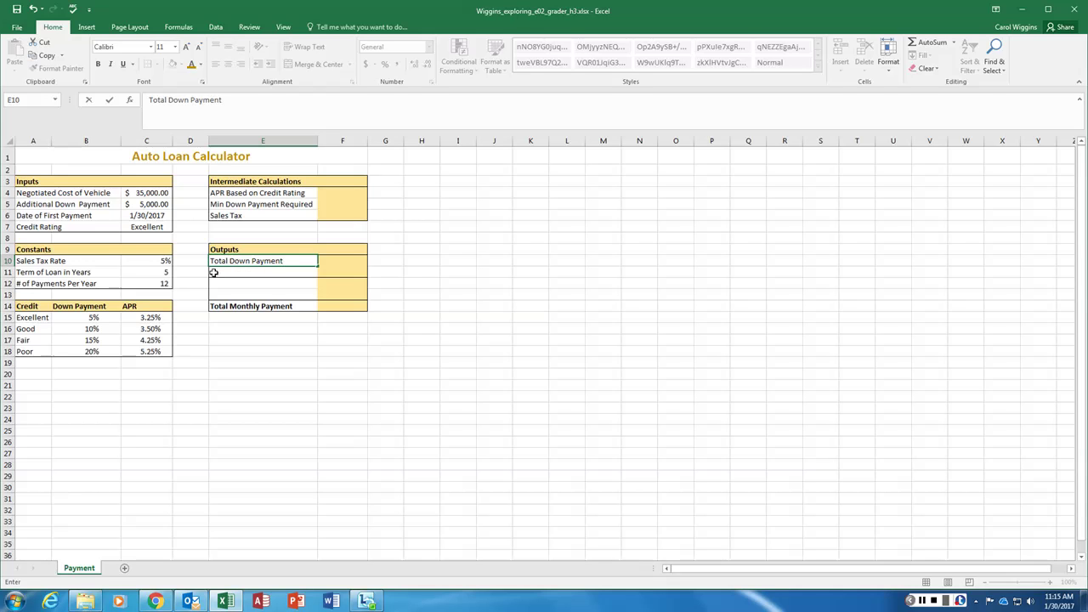
{"action": "key", "text": "ctrl+Return"}
{"action": "left_click", "coordinate": [228, 273]}
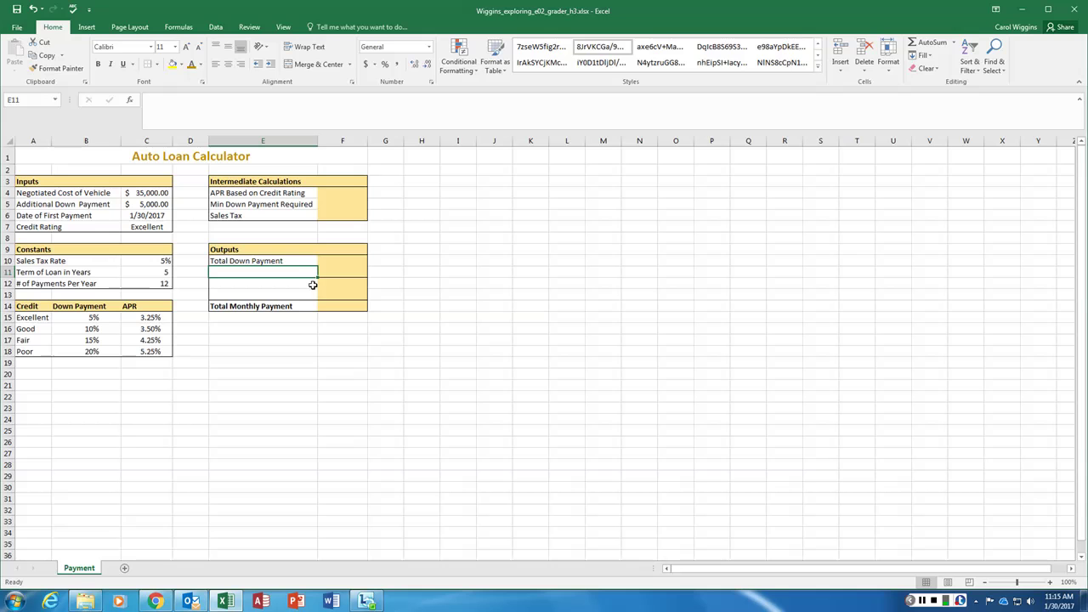
{"action": "type", "text": "Amount"}
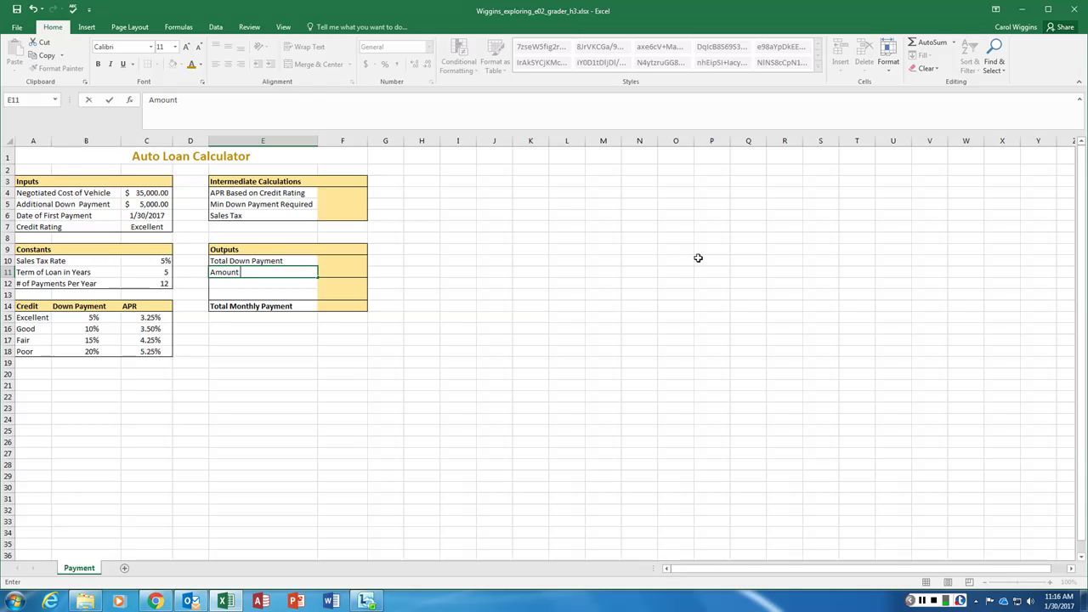
{"action": "type", "text": " of the Loan"}
{"action": "key", "text": "Return"}
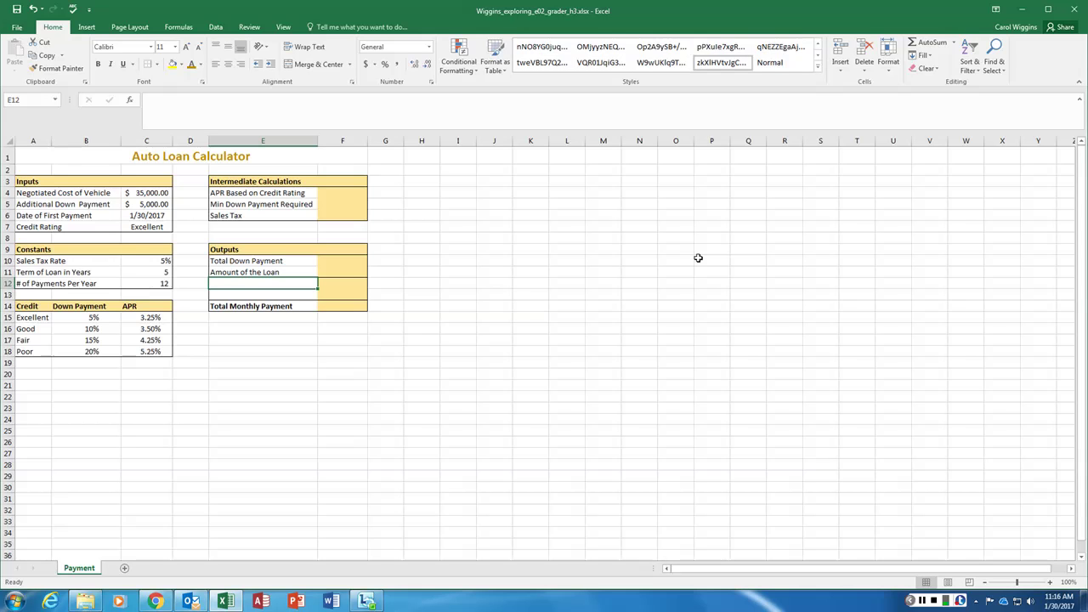
Label E12 Monthly Payment (P&I) and E13 Monthly Sales Tax, fixing the E12 spacing and capital
{"action": "type", "text": "monthlyPa"}
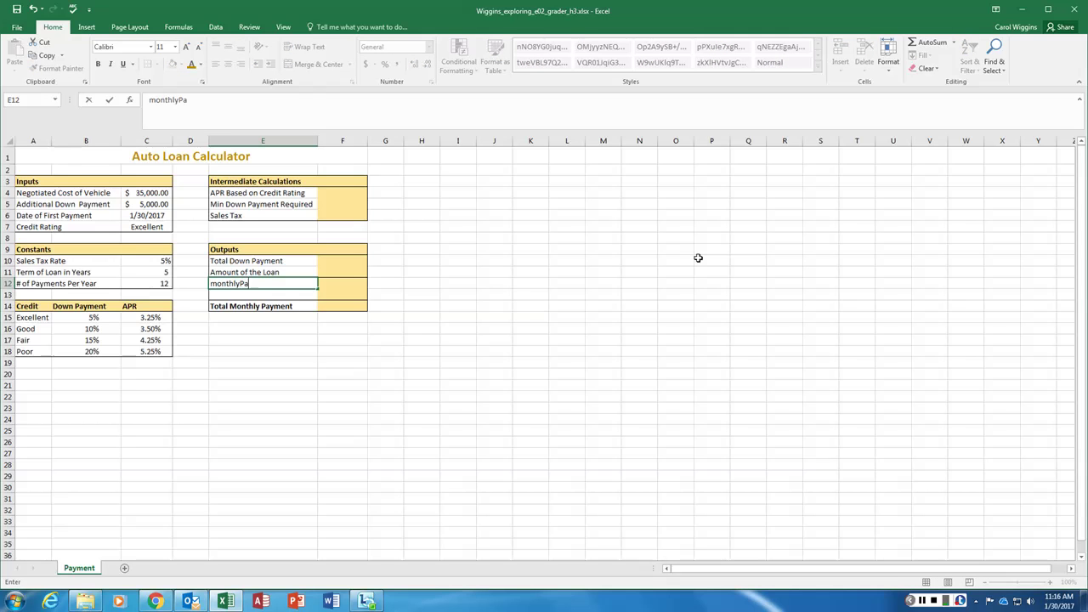
{"action": "type", "text": "yment (P&I)"}
{"action": "left_click", "coordinate": [241, 284]}
{"action": "key", "text": "Home"}
{"action": "key", "text": "Right"}
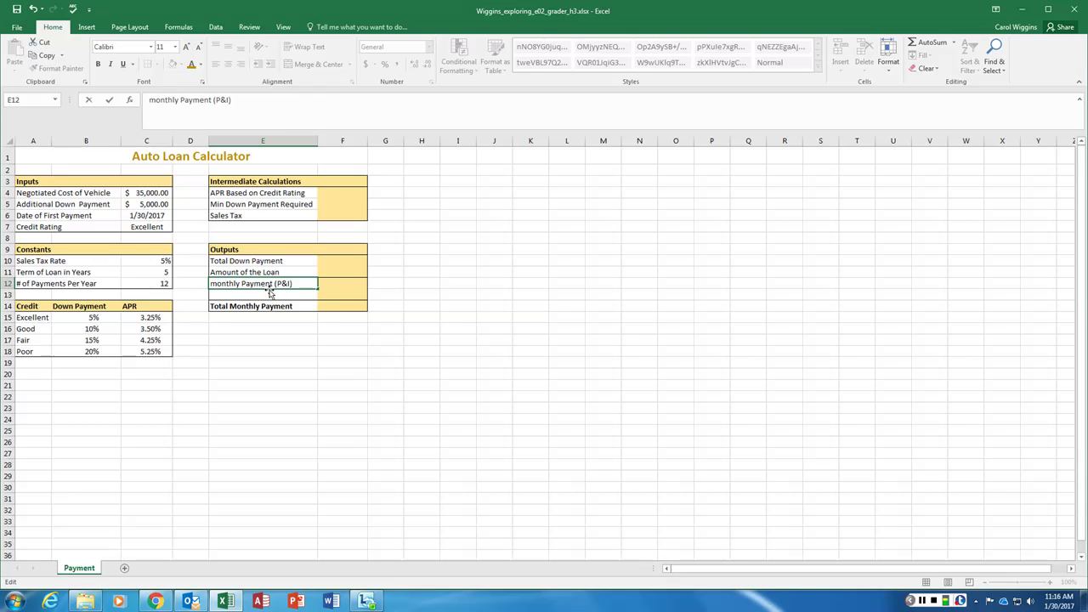
{"action": "key", "text": "BackSpace"}
{"action": "type", "text": "M"}
{"action": "left_click", "coordinate": [243, 294]}
{"action": "type", "text": "Monthly "}
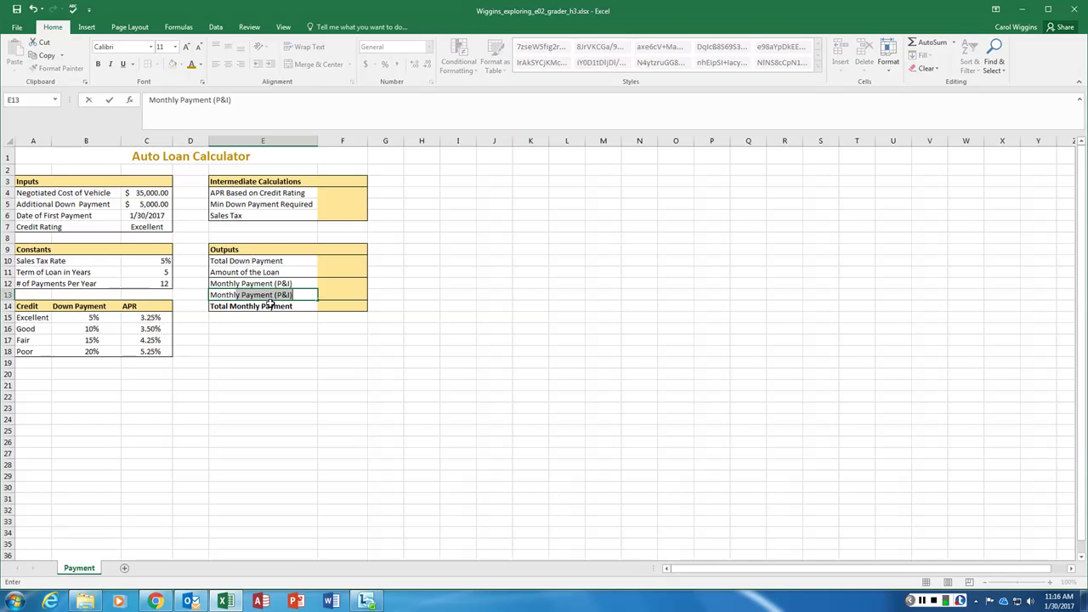
{"action": "type", "text": "Sales Tax"}
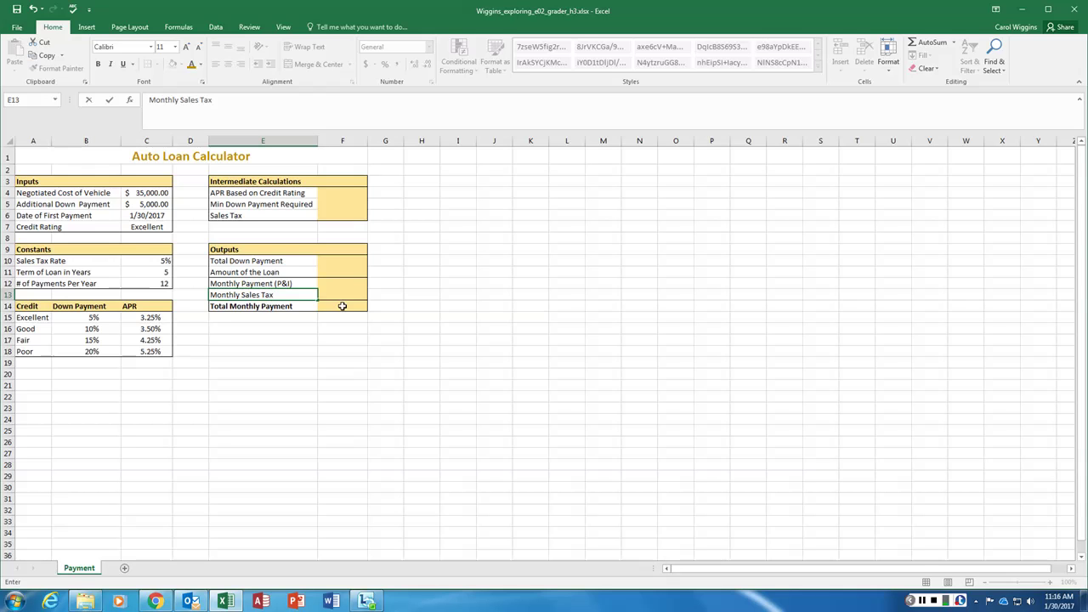
{"action": "left_click", "coordinate": [517, 328]}
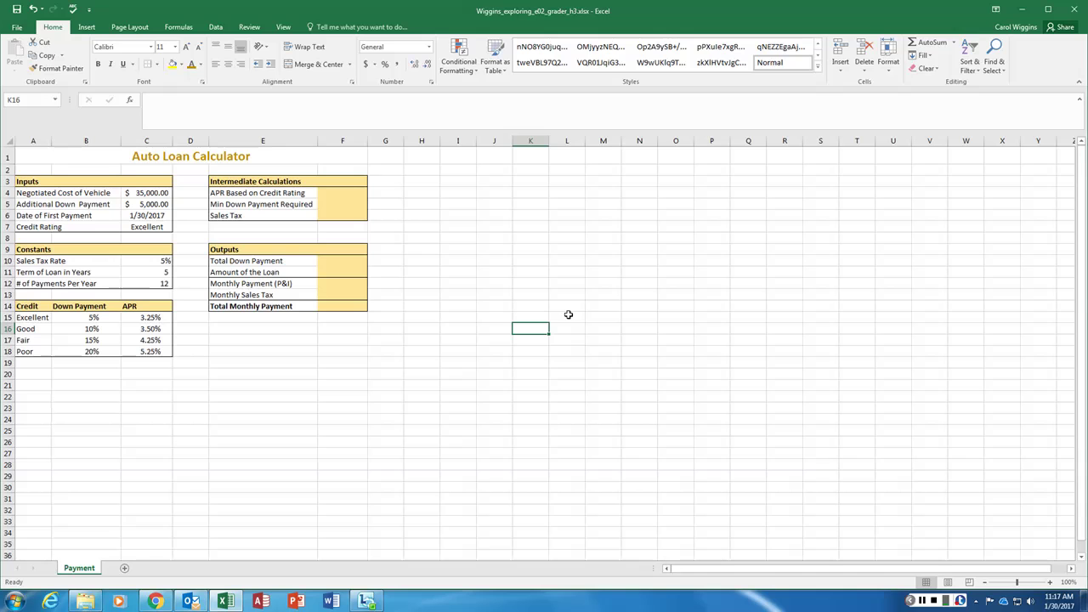
{"action": "left_click", "coordinate": [921, 601]}
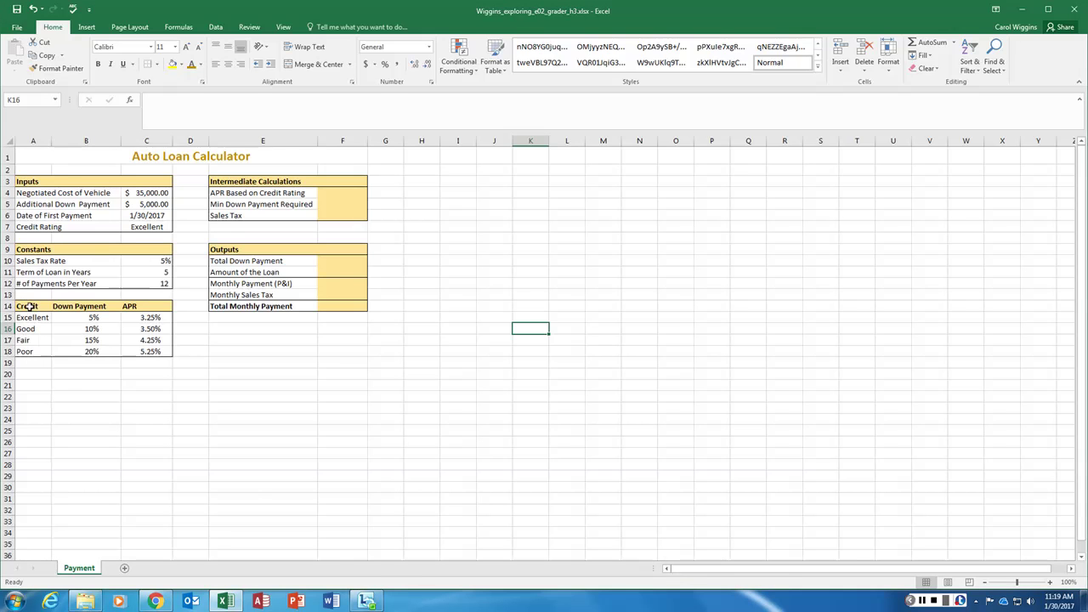
{"action": "left_click_drag", "start_coordinate": [29, 306], "coordinate": [155, 353]}
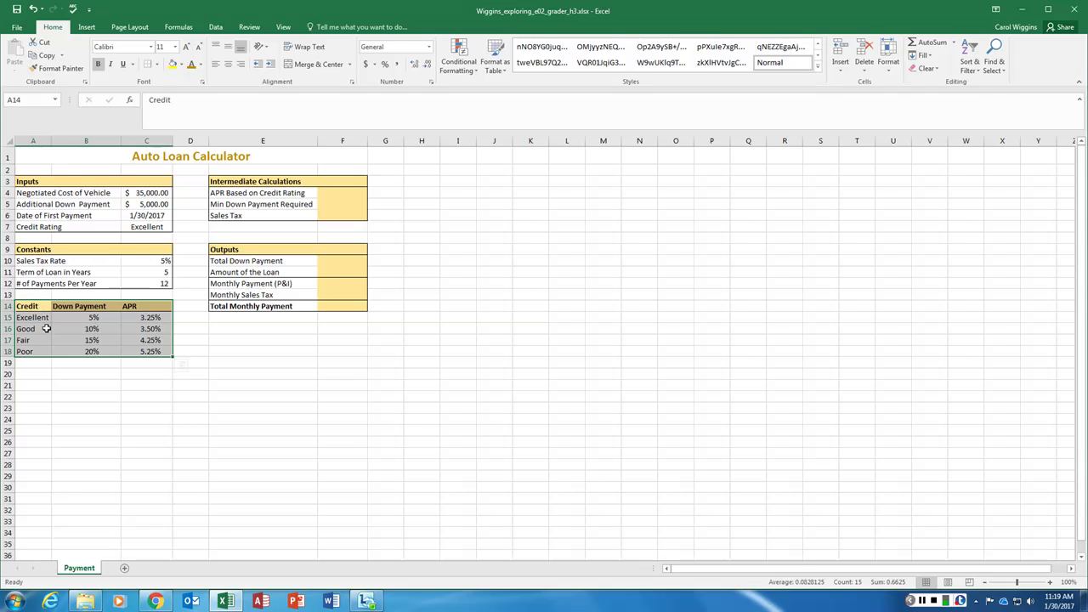
{"action": "left_click", "coordinate": [41, 317]}
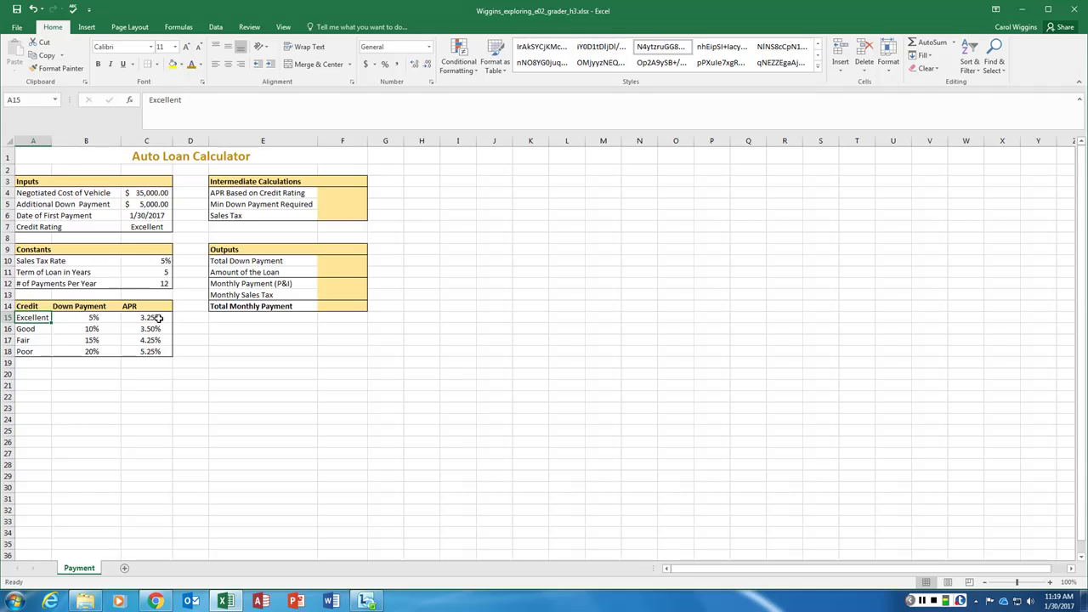
{"action": "left_click", "coordinate": [36, 350]}
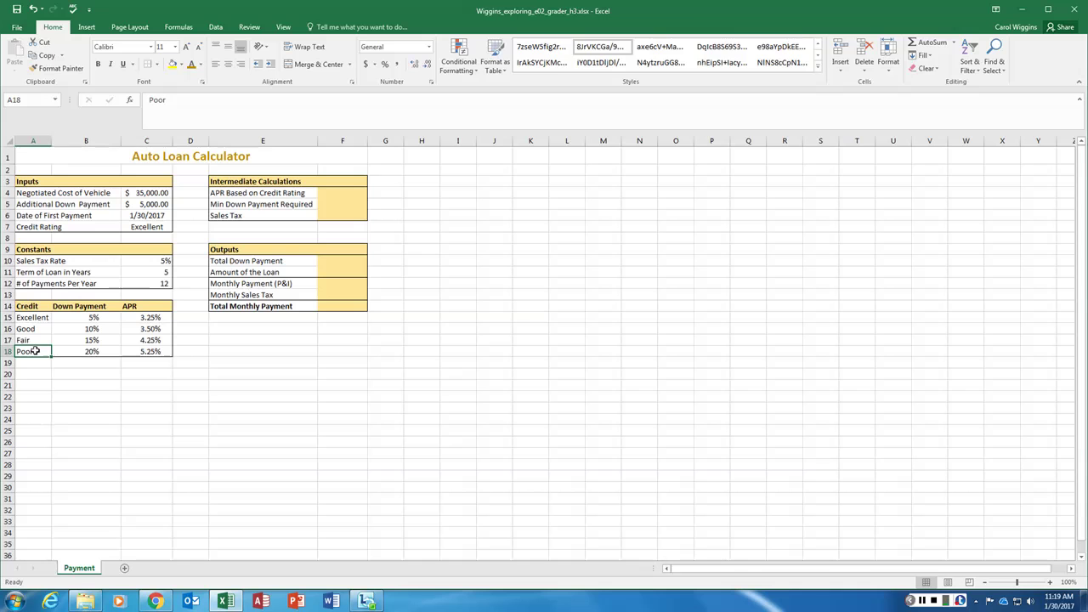
{"action": "left_click", "coordinate": [142, 351]}
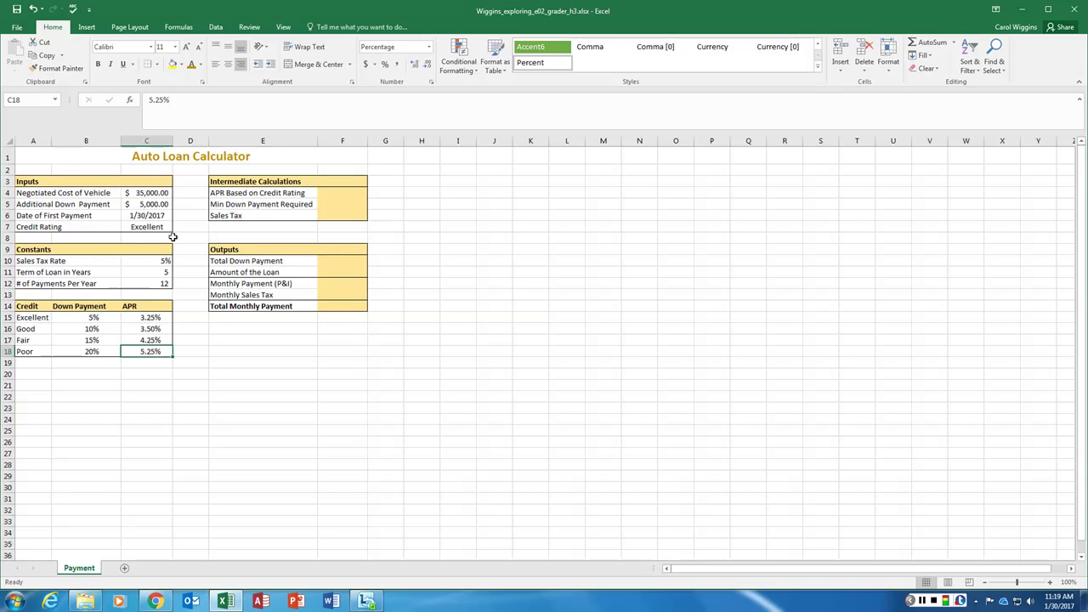
{"action": "left_click", "coordinate": [149, 230]}
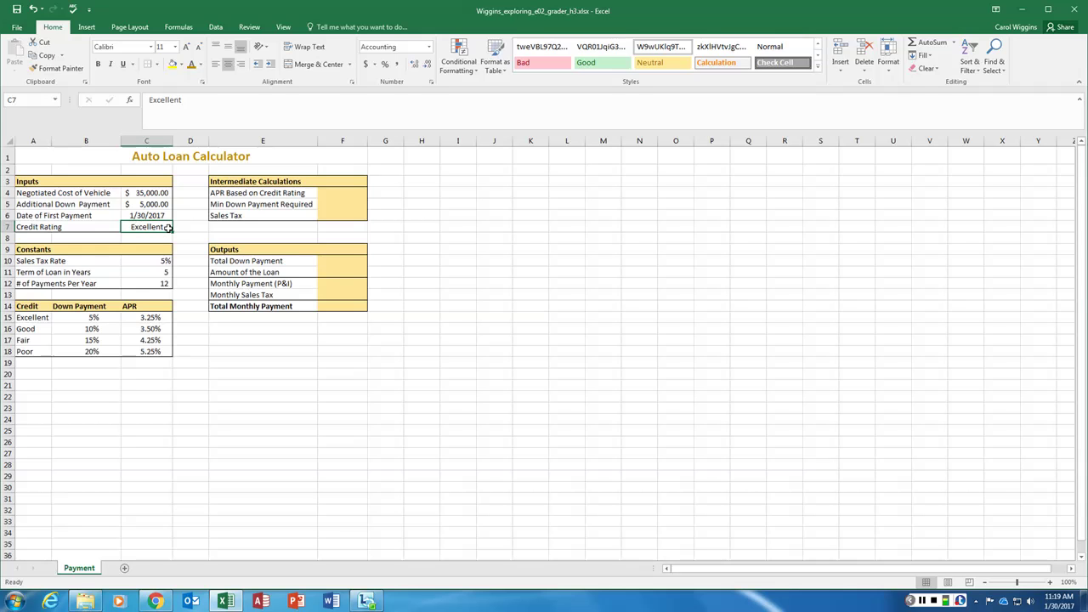
{"action": "left_click_drag", "start_coordinate": [26, 317], "coordinate": [150, 351]}
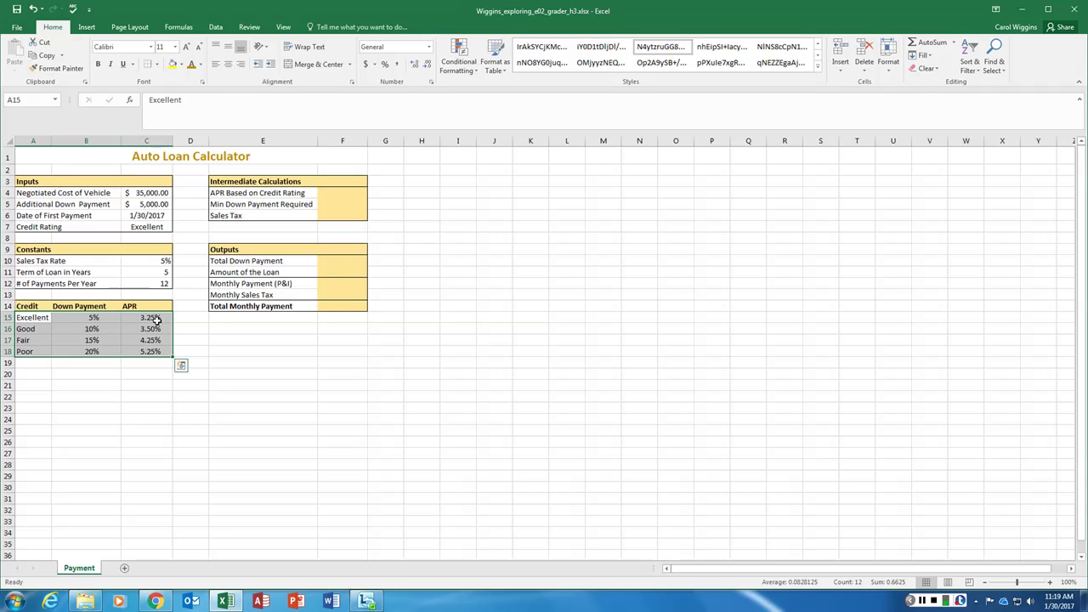
{"action": "left_click", "coordinate": [146, 226]}
{"action": "left_click", "coordinate": [153, 318]}
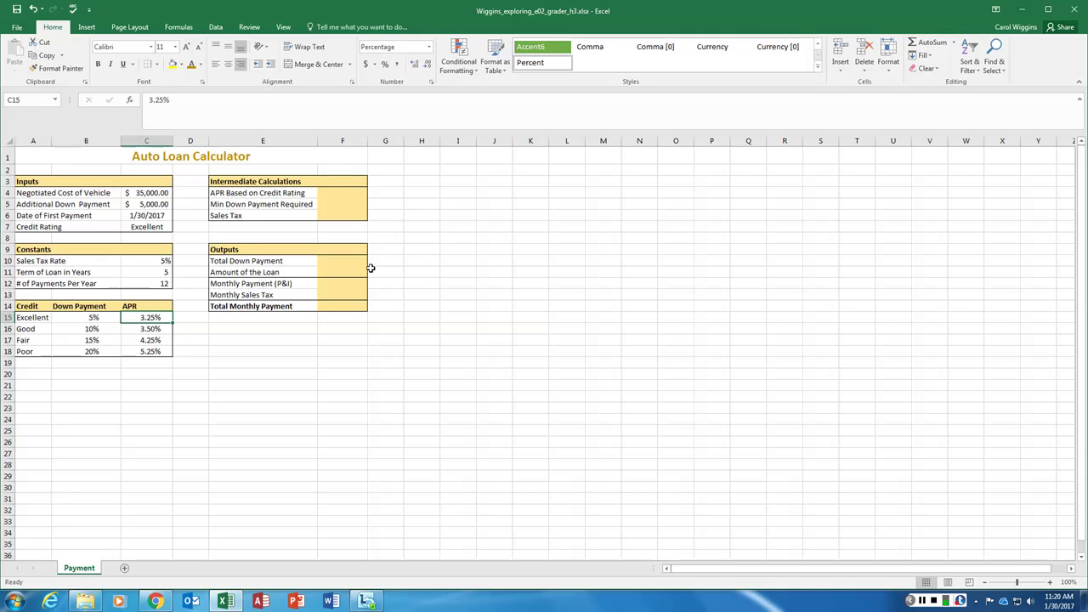
{"action": "left_click", "coordinate": [136, 228]}
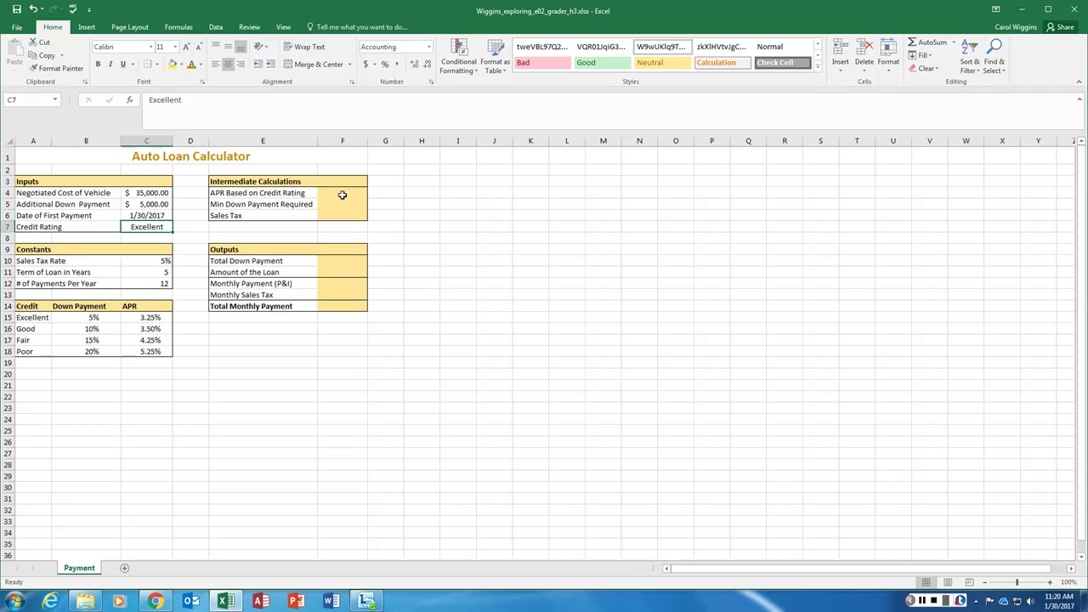
Enter =VLOOKUP(C7,A15:C18,3,FALSE) in F4, returning 3.25% for Excellent credit
{"action": "left_click", "coordinate": [341, 193]}
{"action": "type", "text": "="}
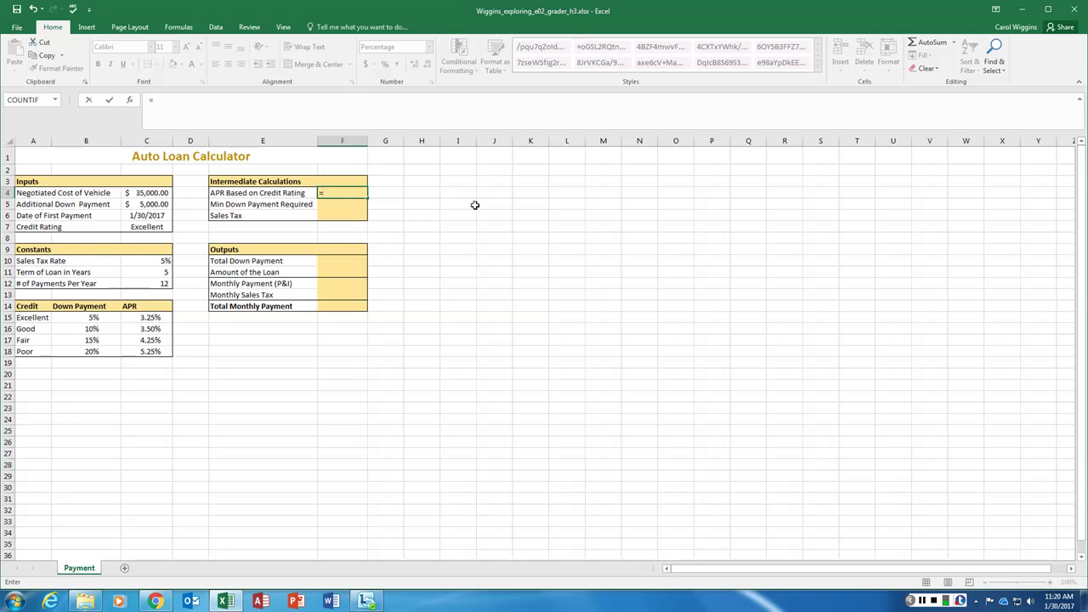
{"action": "type", "text": "v"}
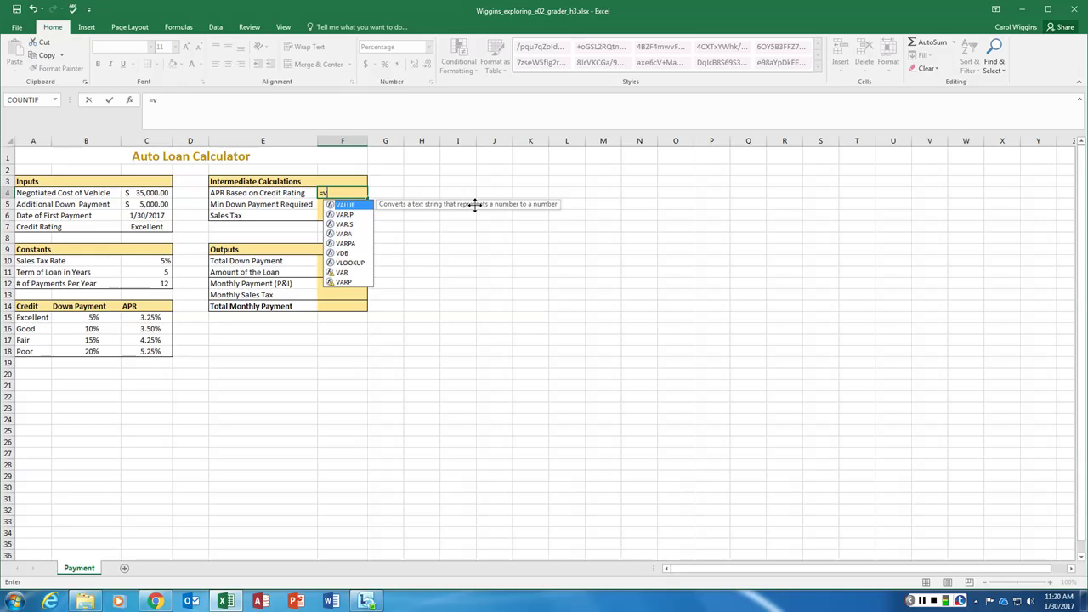
{"action": "type", "text": "lookup"}
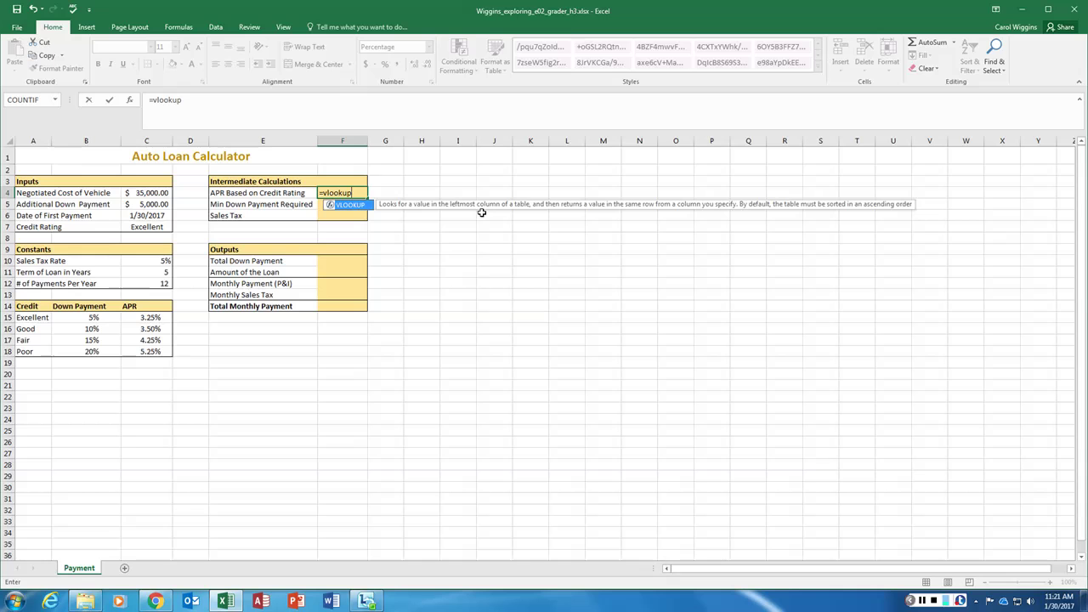
{"action": "type", "text": "("}
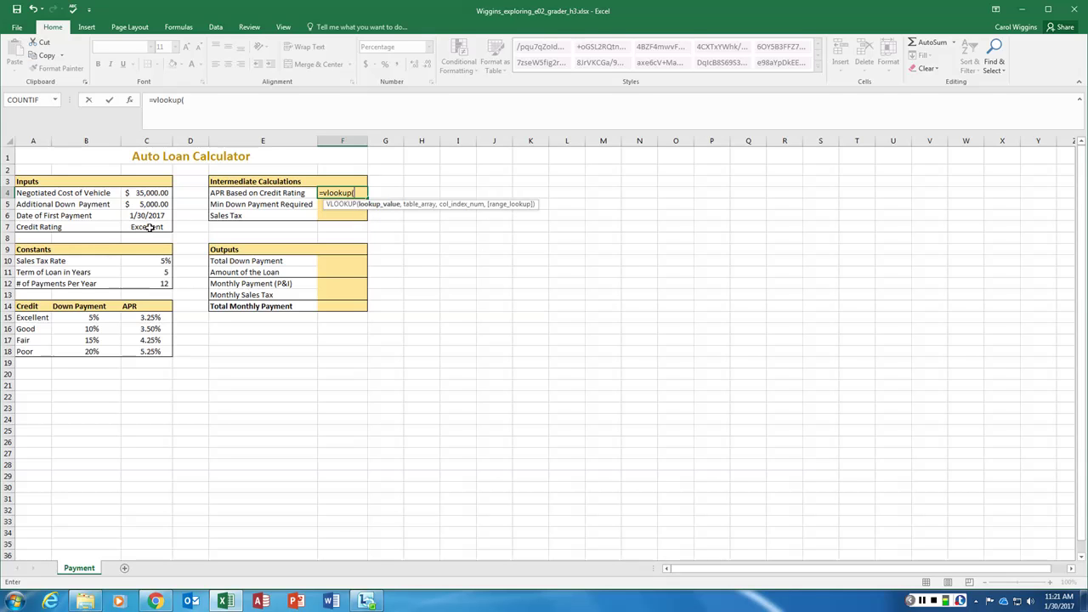
{"action": "left_click", "coordinate": [150, 226]}
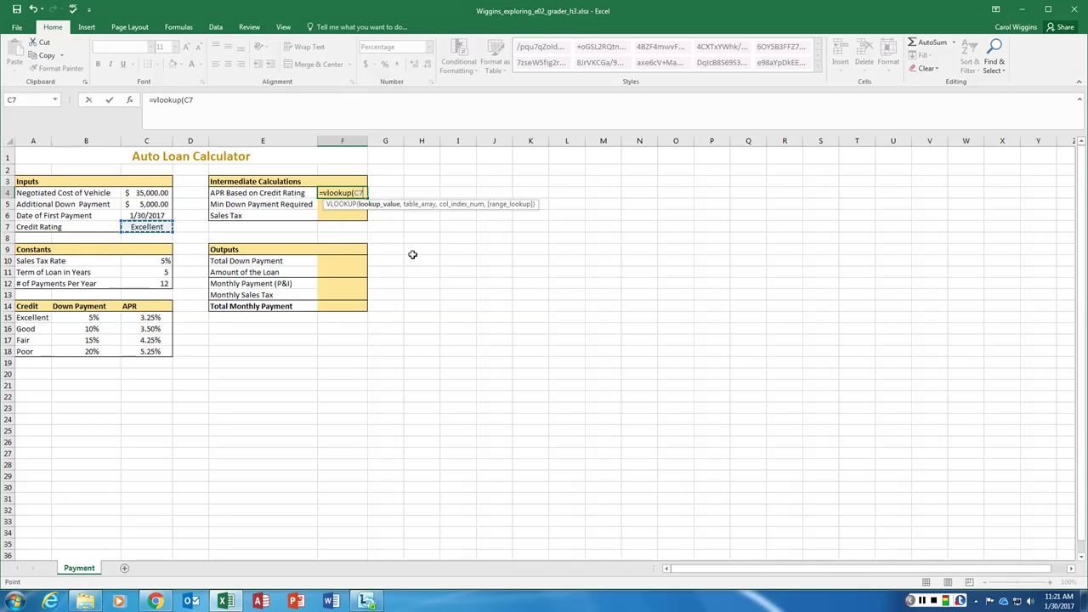
{"action": "type", "text": ","}
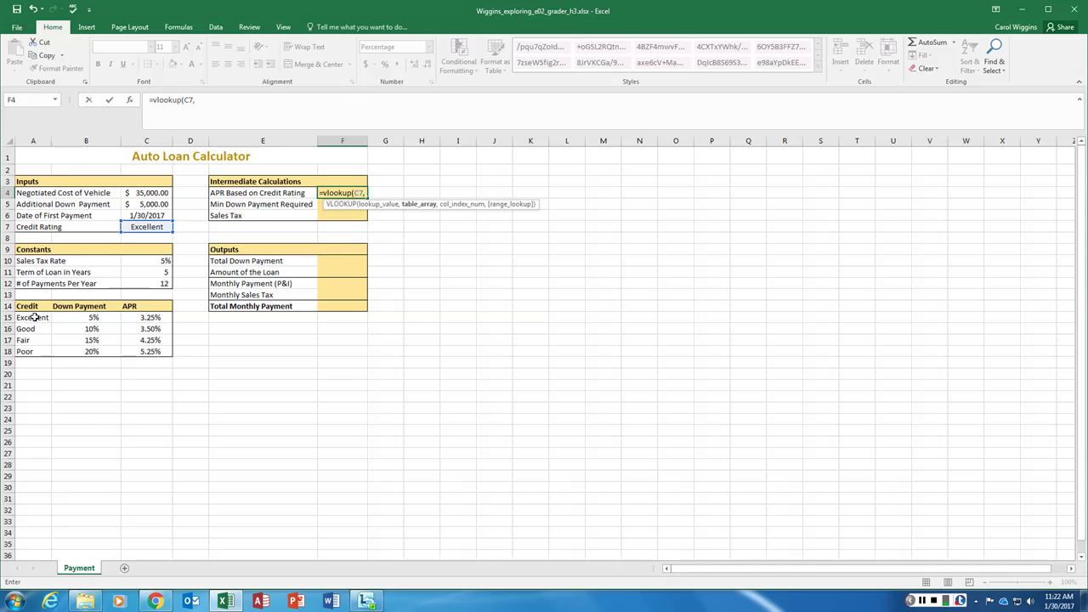
{"action": "left_click", "coordinate": [34, 317]}
{"action": "left_click_drag", "start_coordinate": [34, 317], "coordinate": [146, 351]}
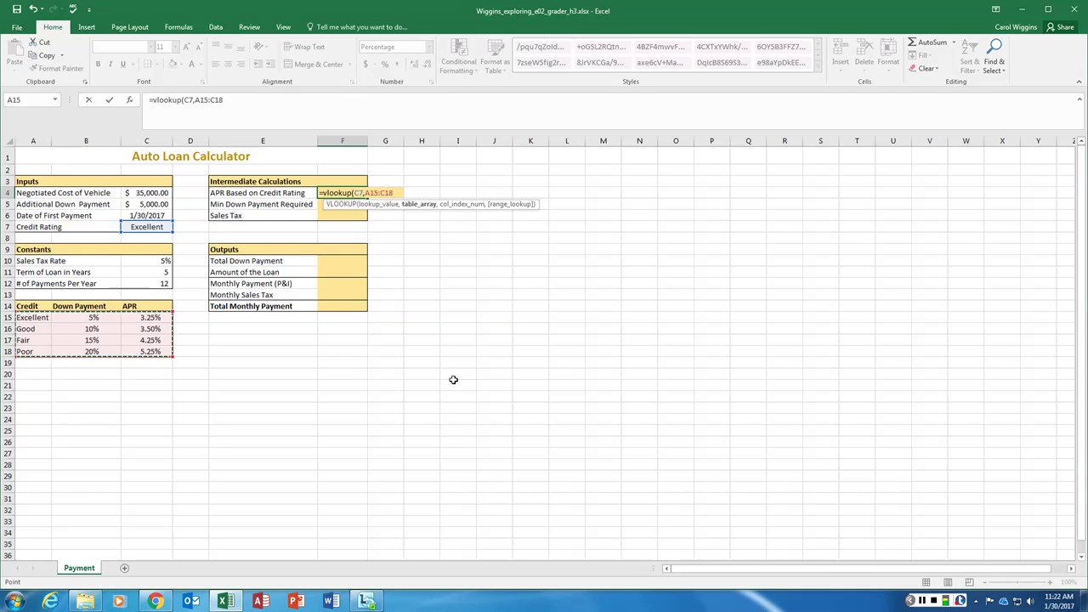
{"action": "type", "text": ","}
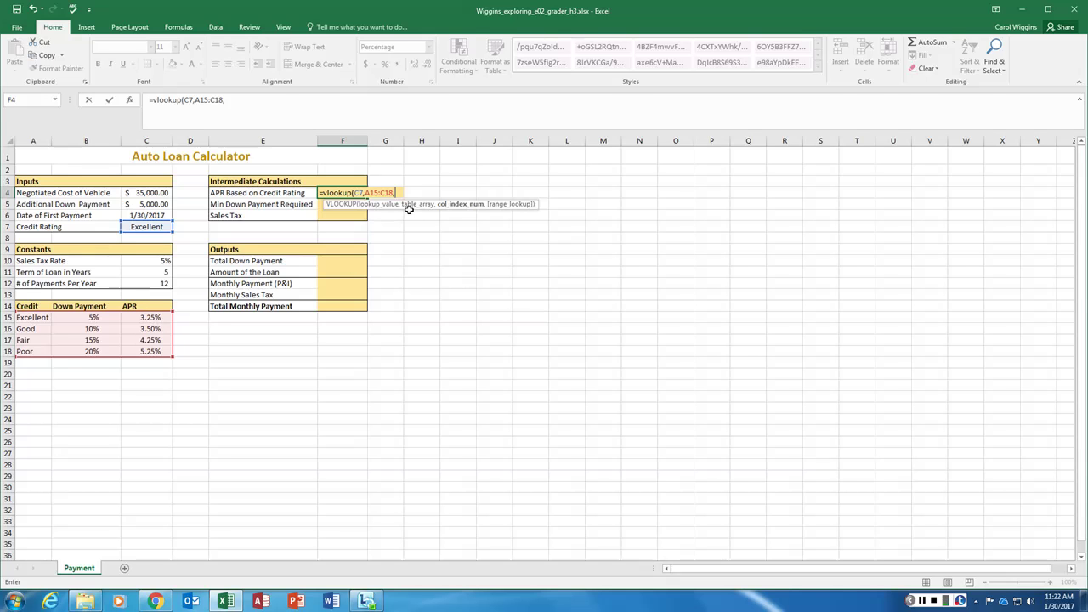
{"action": "type", "text": "3,"}
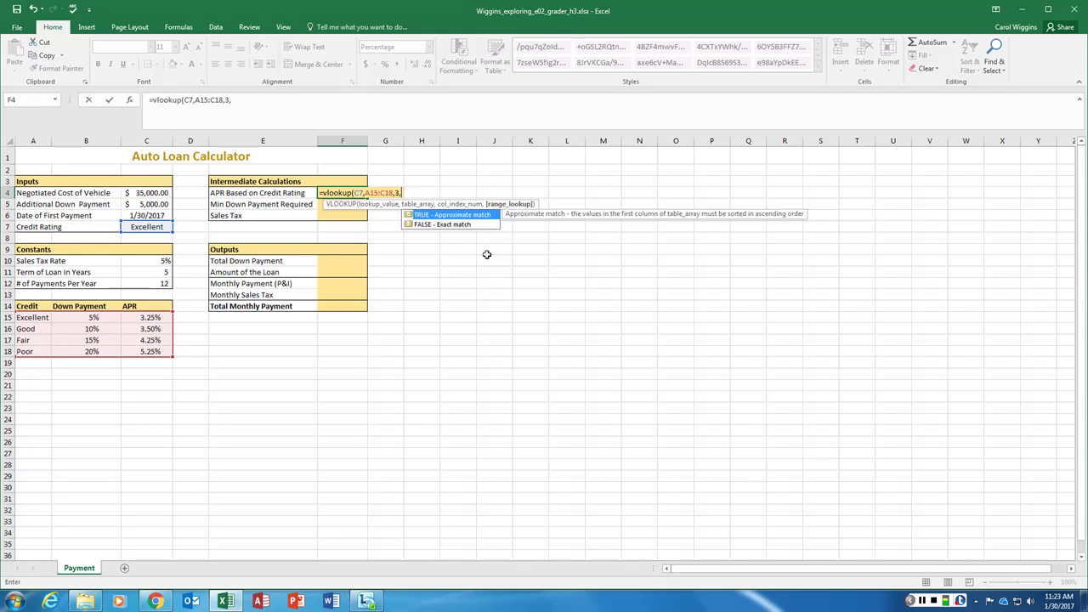
{"action": "left_click", "coordinate": [435, 225]}
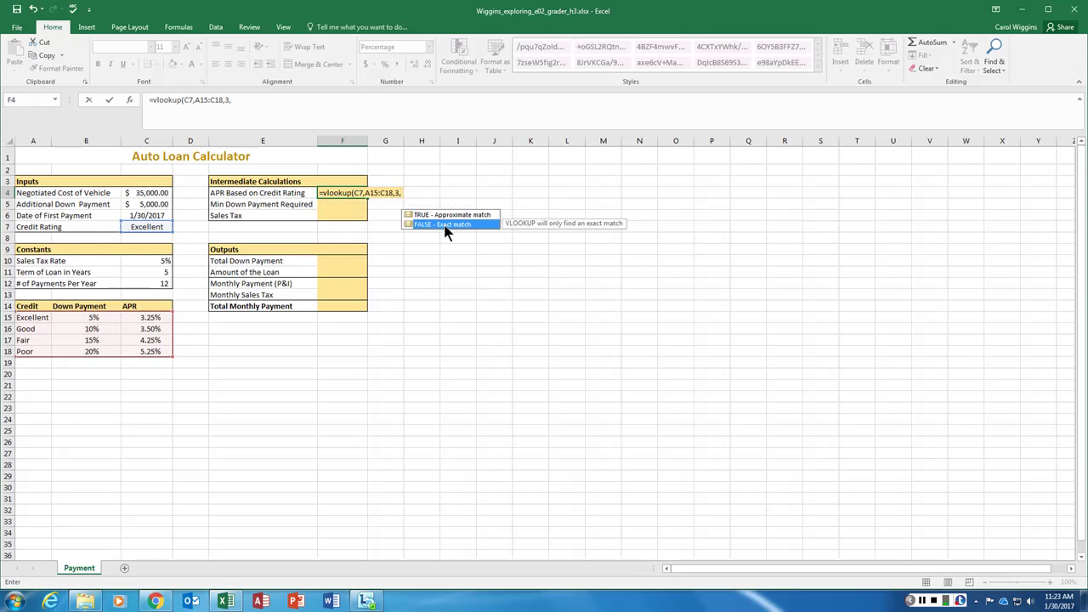
{"action": "double_click", "coordinate": [435, 225]}
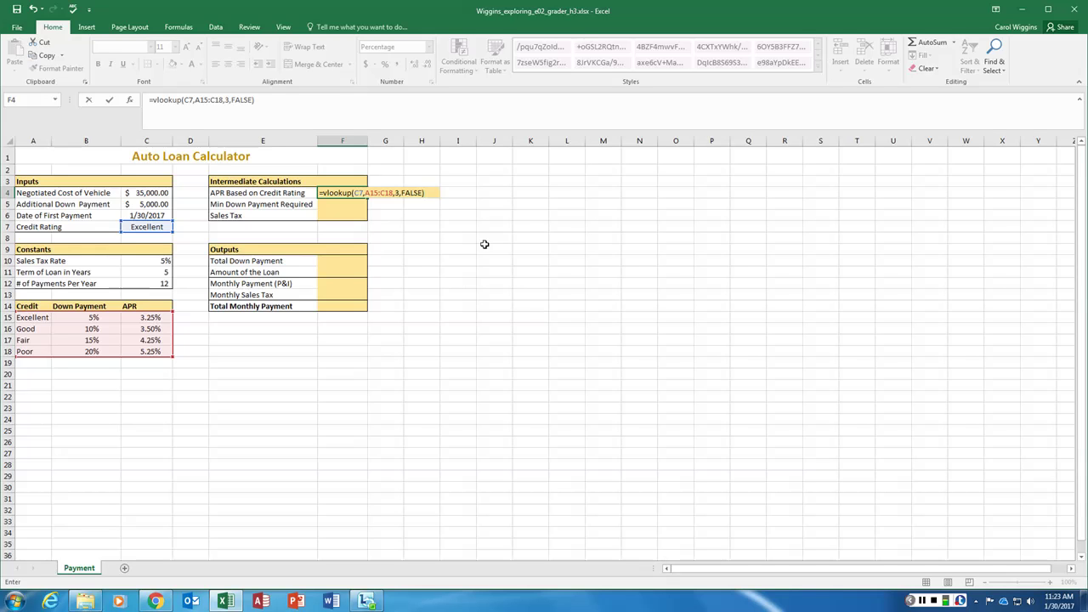
{"action": "key", "text": "Return"}
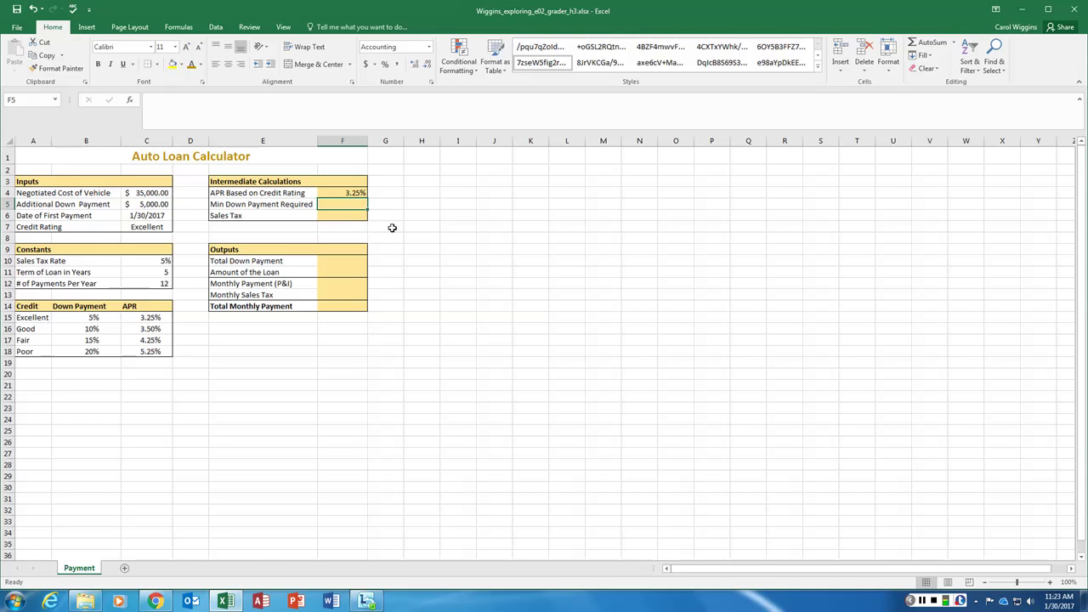
{"action": "left_click", "coordinate": [146, 227]}
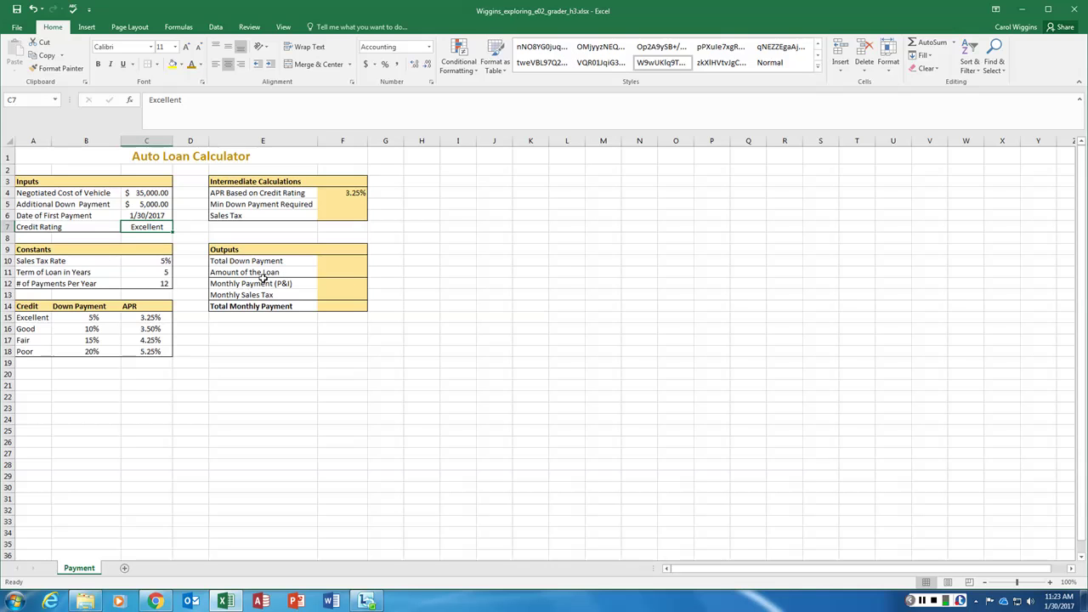
{"action": "type", "text": "ppor"}
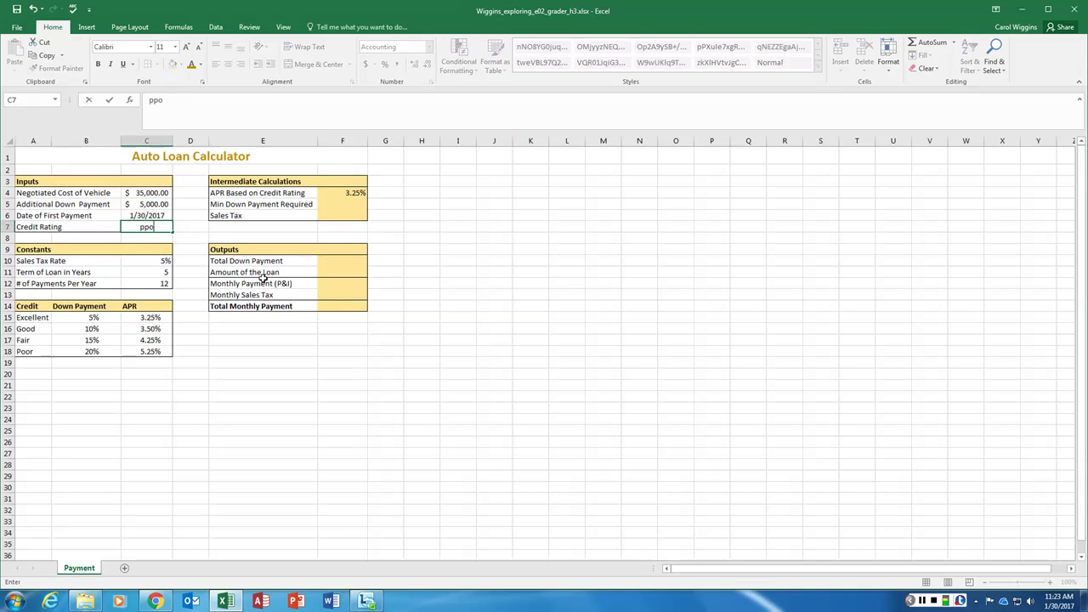
{"action": "key", "text": "BackSpace"}
{"action": "key", "text": "BackSpace"}
{"action": "key", "text": "BackSpace"}
{"action": "key", "text": "BackSpace"}
{"action": "type", "text": "Poor"}
{"action": "key", "text": "Return"}
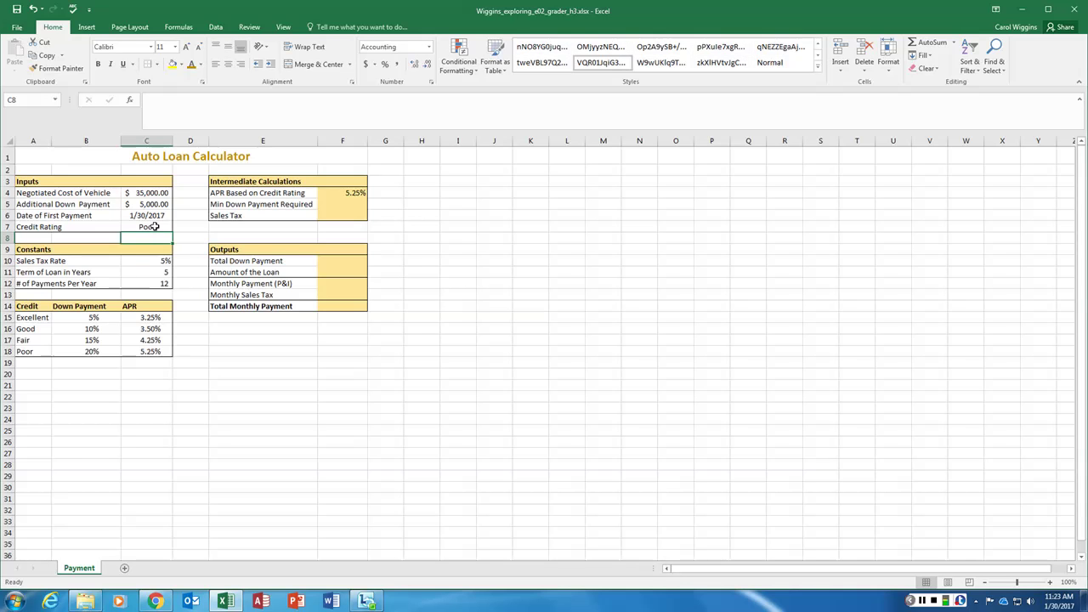
{"action": "left_click", "coordinate": [350, 191]}
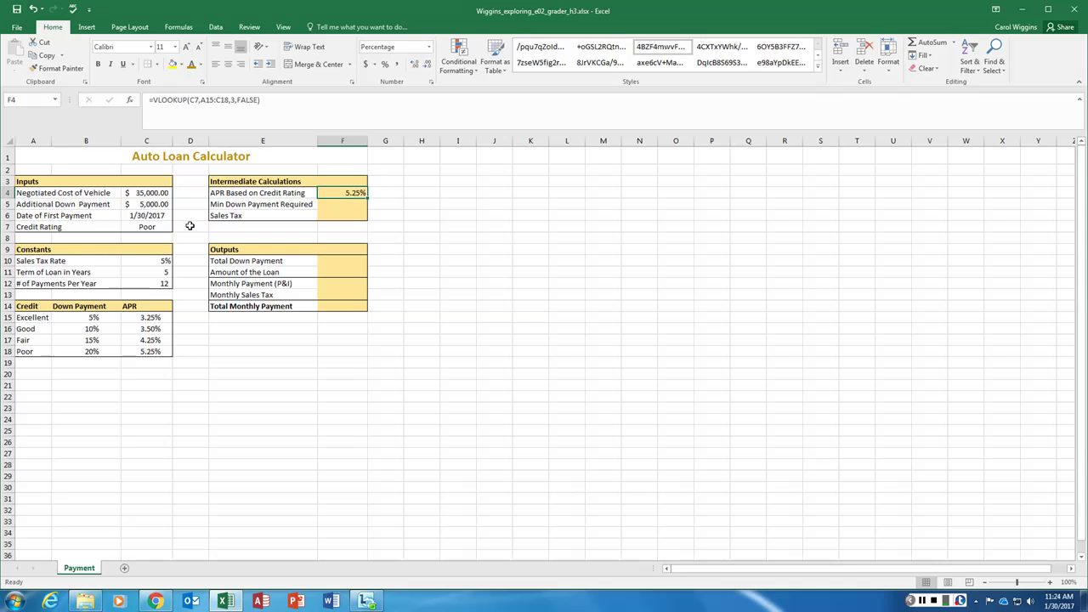
{"action": "left_click", "coordinate": [162, 228]}
{"action": "key", "text": "ctrl+z"}
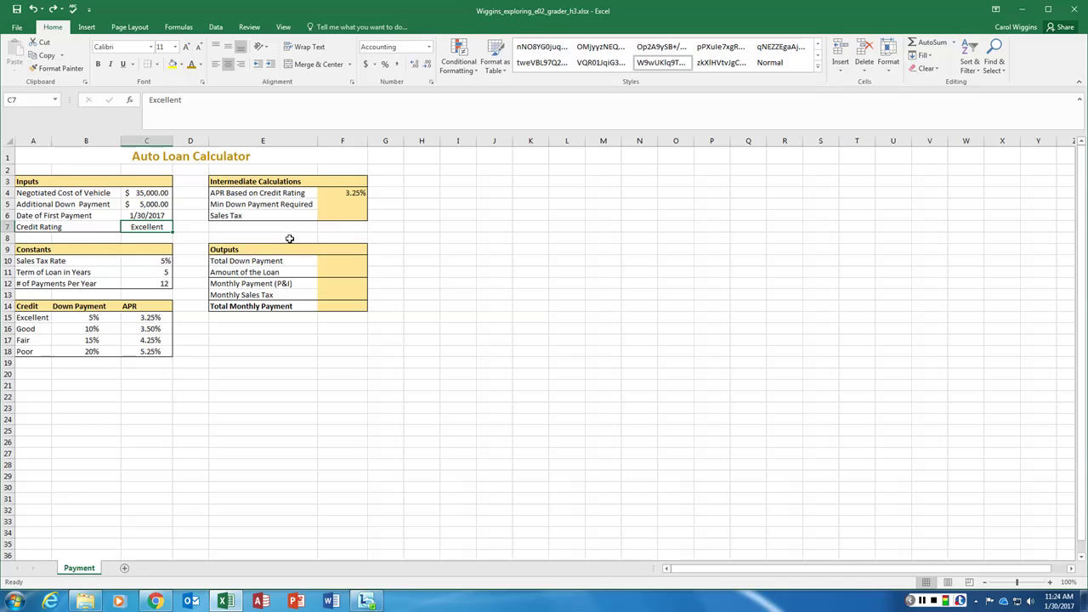
{"action": "left_click", "coordinate": [347, 205]}
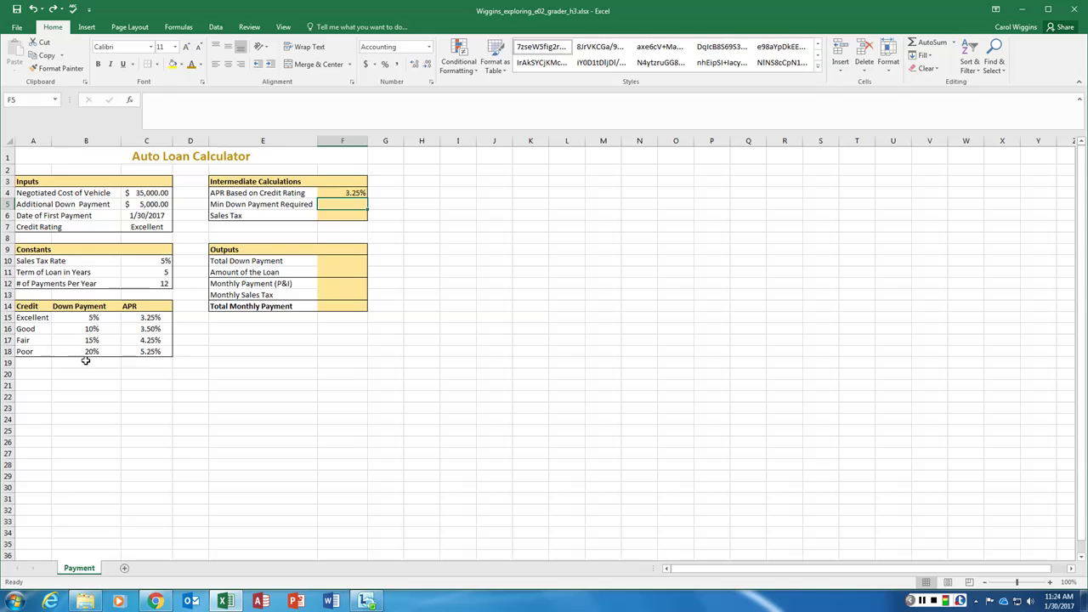
Review the Down Payment rates in B15:B18, then select F5 for the minimum down payment formula
{"action": "left_click_drag", "start_coordinate": [92, 317], "coordinate": [87, 351]}
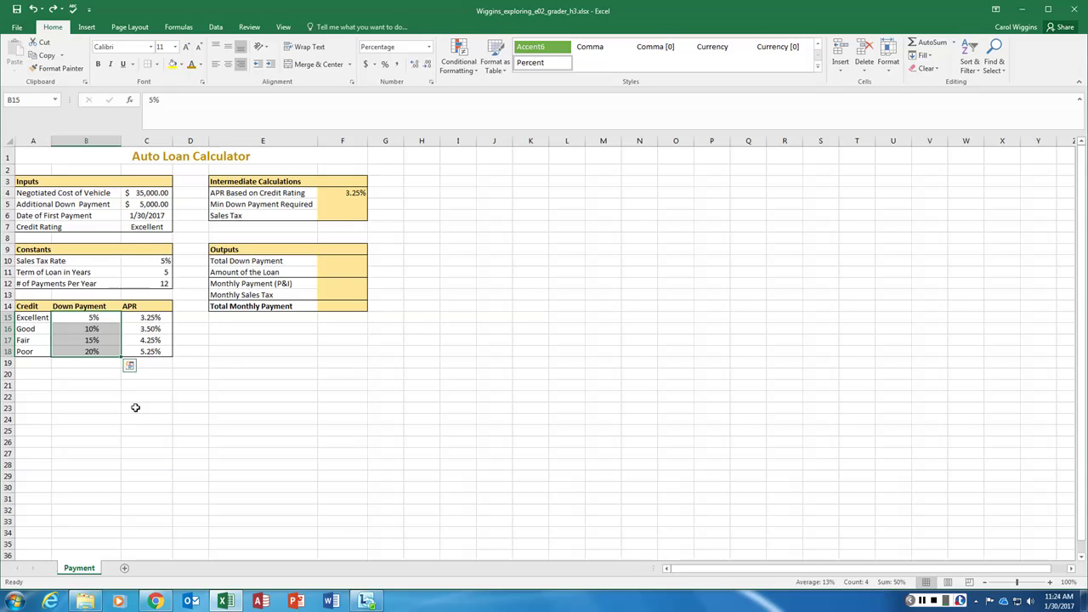
{"action": "left_click", "coordinate": [343, 207]}
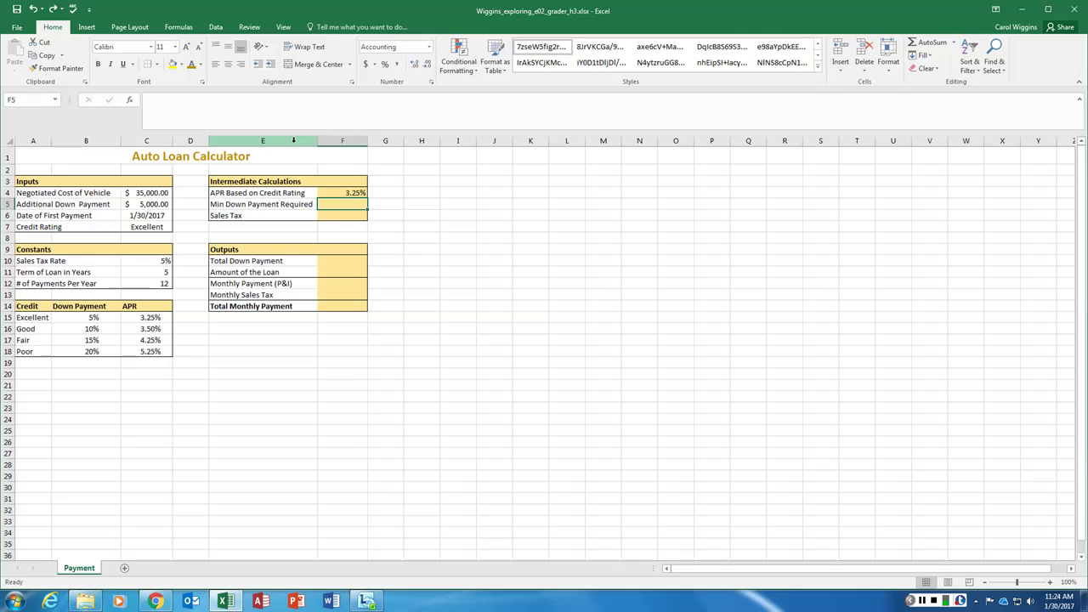
{"action": "type", "text": "="}
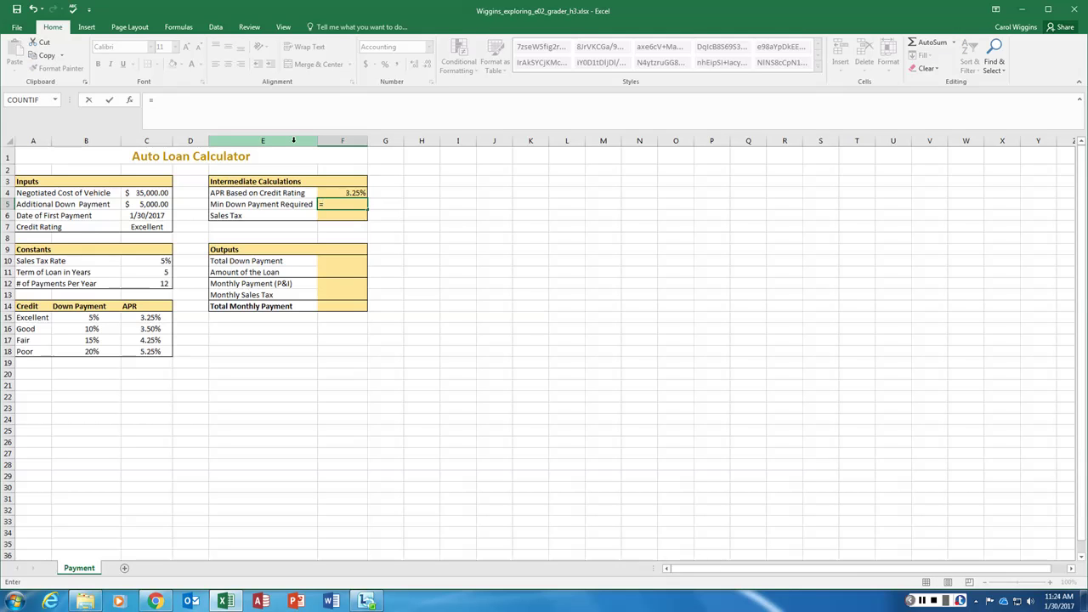
{"action": "key", "text": "BackSpace"}
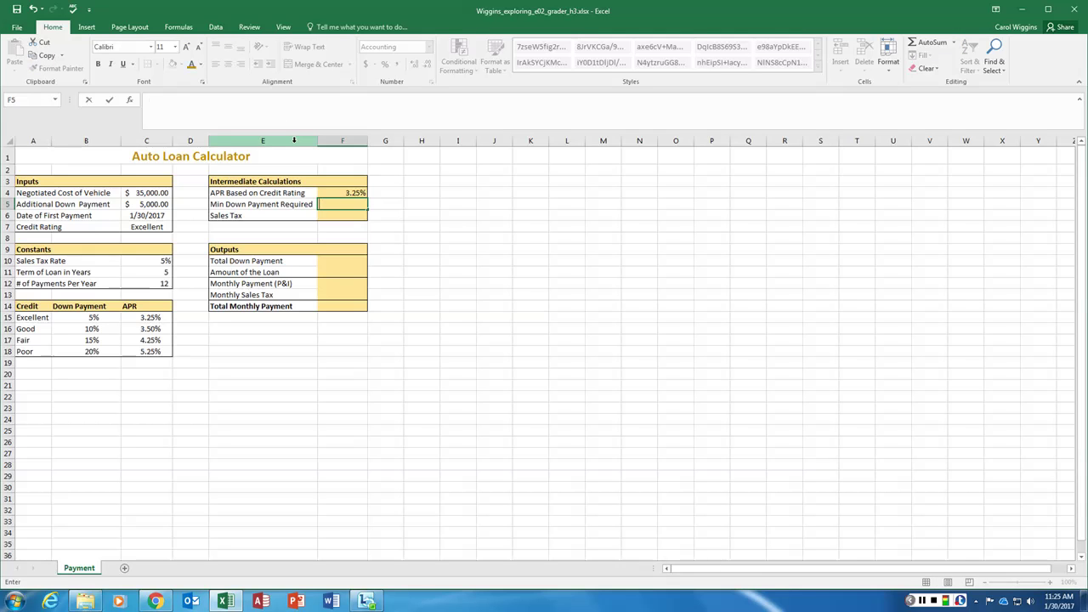
Insert VLOOKUP into F5 via Insert Function's Lookup & Reference category
{"action": "left_click", "coordinate": [129, 99]}
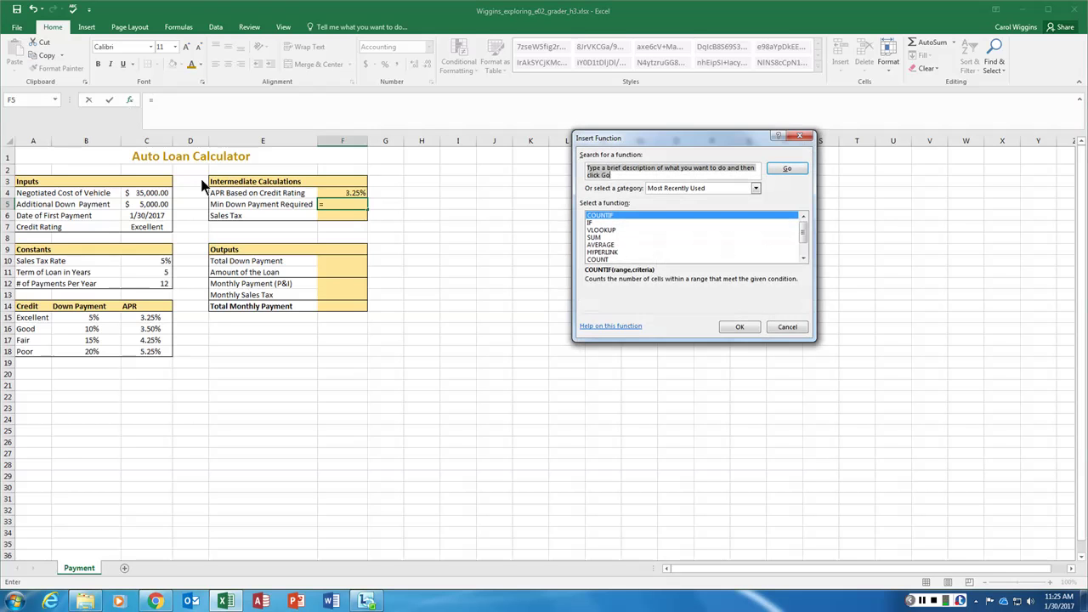
{"action": "left_click_drag", "start_coordinate": [652, 141], "coordinate": [488, 133]}
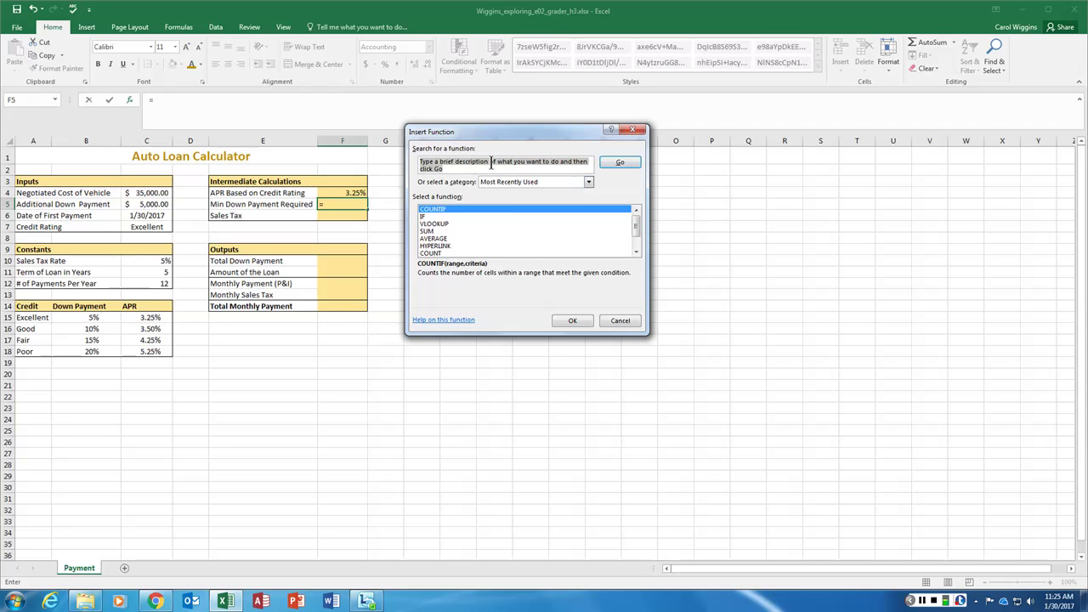
{"action": "left_click", "coordinate": [588, 183]}
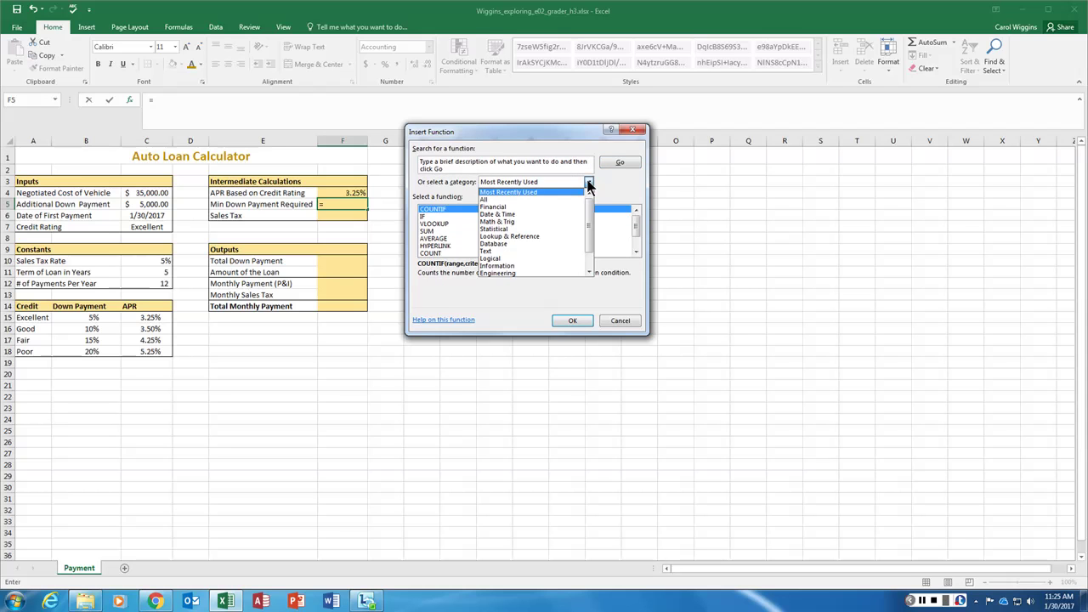
{"action": "left_click", "coordinate": [528, 237]}
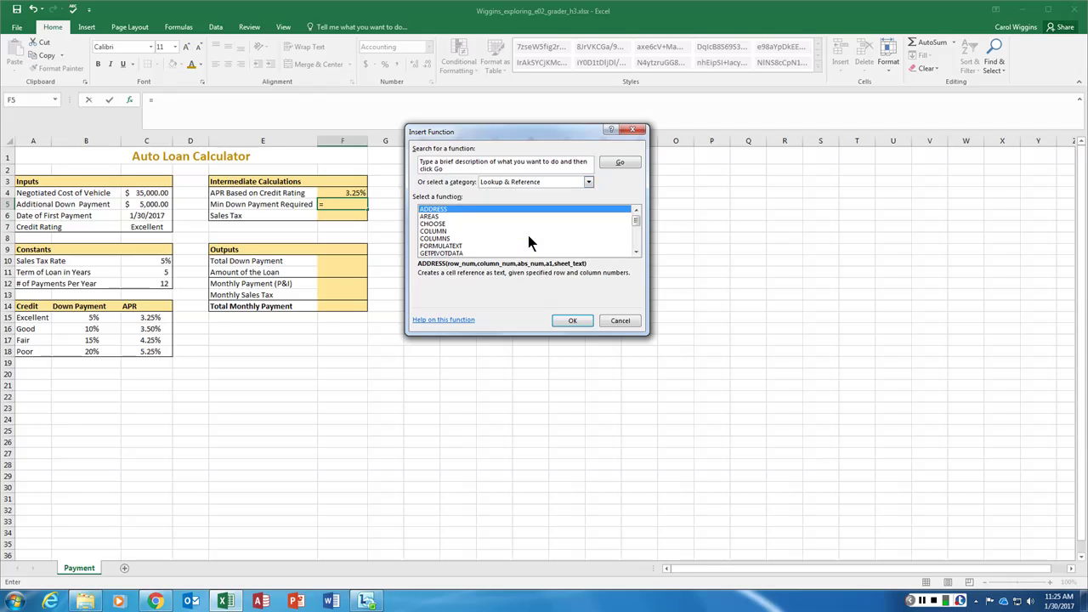
{"action": "scroll", "coordinate": [486, 236], "scroll_direction": "down", "scroll_amount": 4}
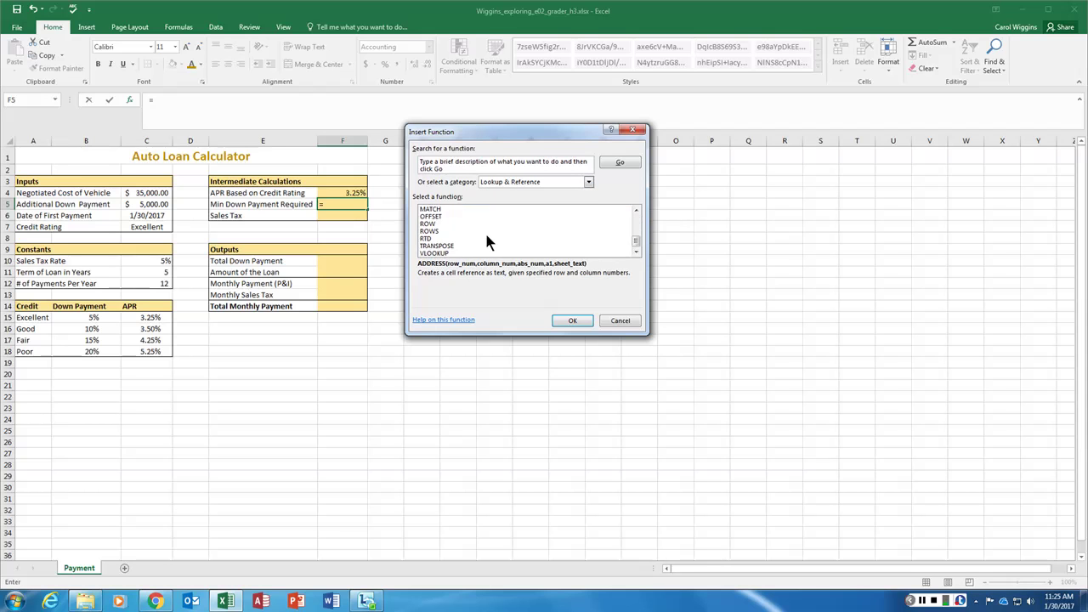
{"action": "left_click", "coordinate": [435, 252]}
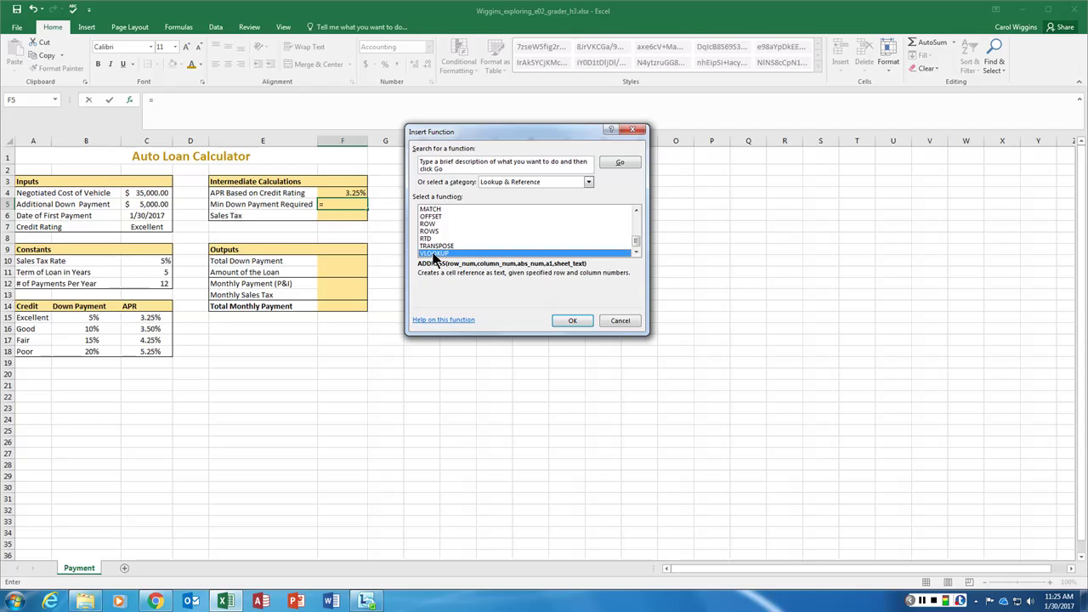
{"action": "left_click", "coordinate": [578, 320]}
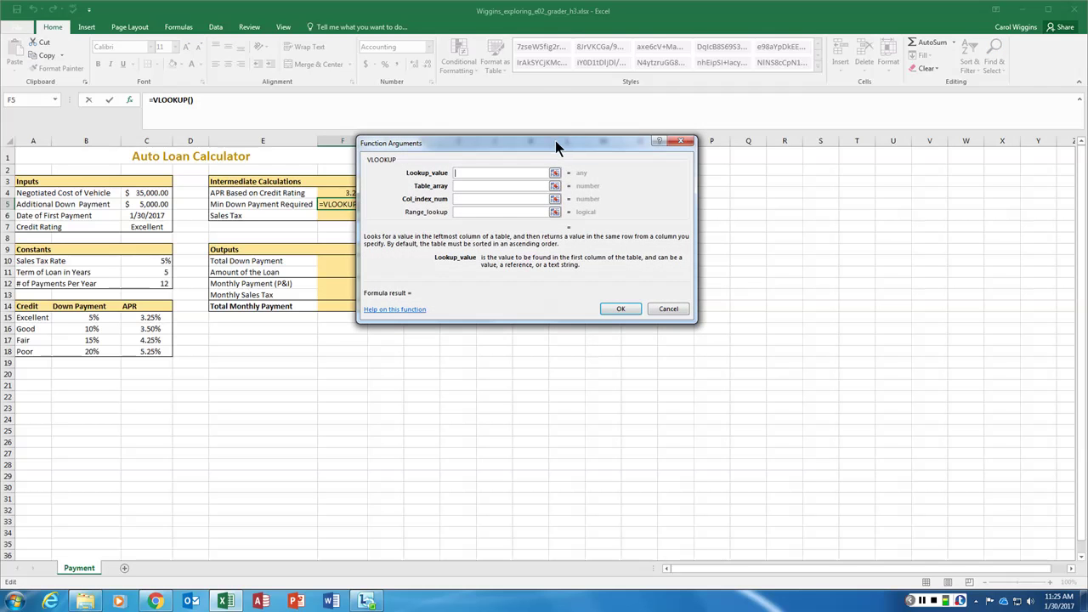
Build =VLOOKUP(C7,A15:C18,2,FALSE) in F5 for the down payment rate lookup
{"action": "left_click_drag", "start_coordinate": [555, 146], "coordinate": [512, 255]}
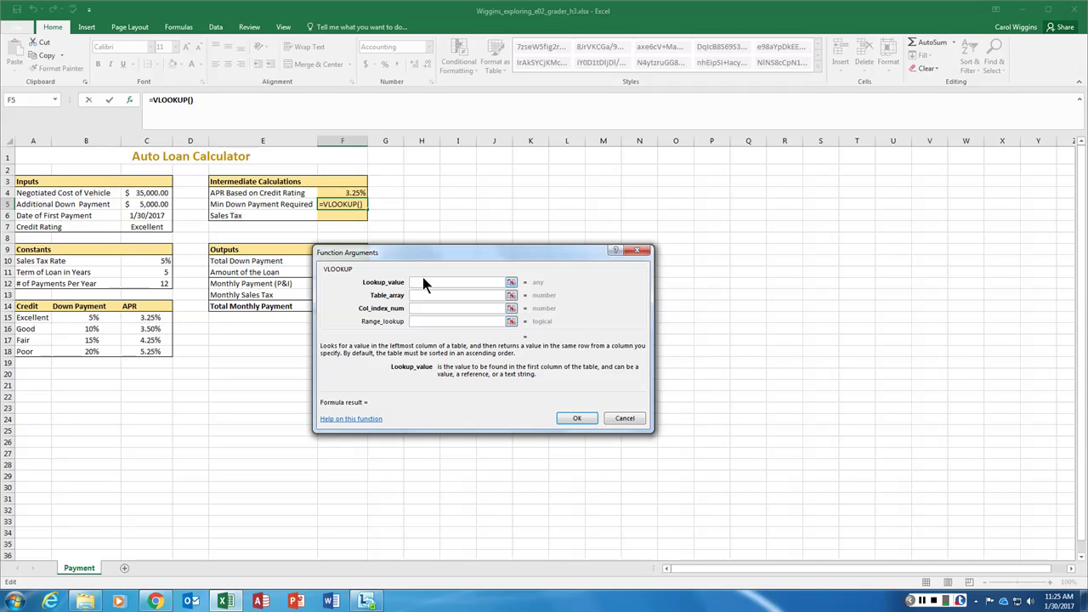
{"action": "left_click", "coordinate": [150, 226]}
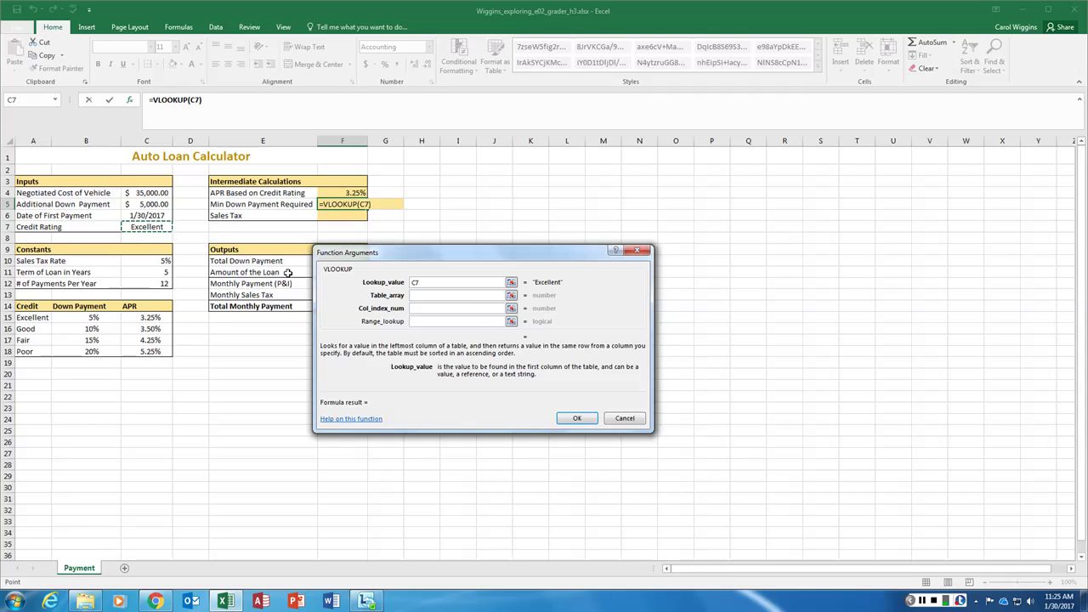
{"action": "left_click", "coordinate": [427, 295]}
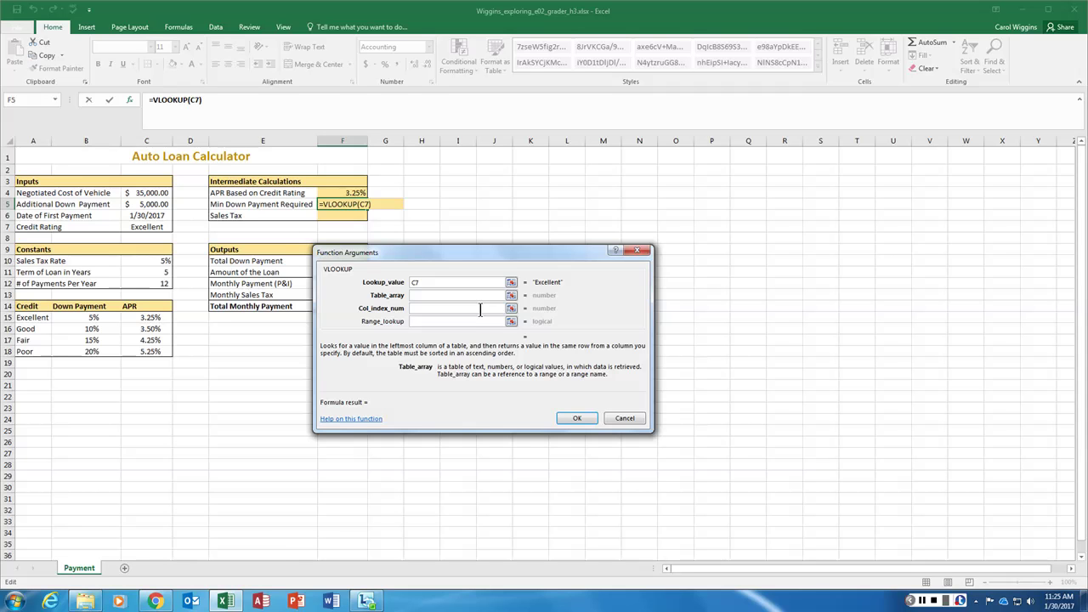
{"action": "left_click_drag", "start_coordinate": [34, 318], "coordinate": [141, 351]}
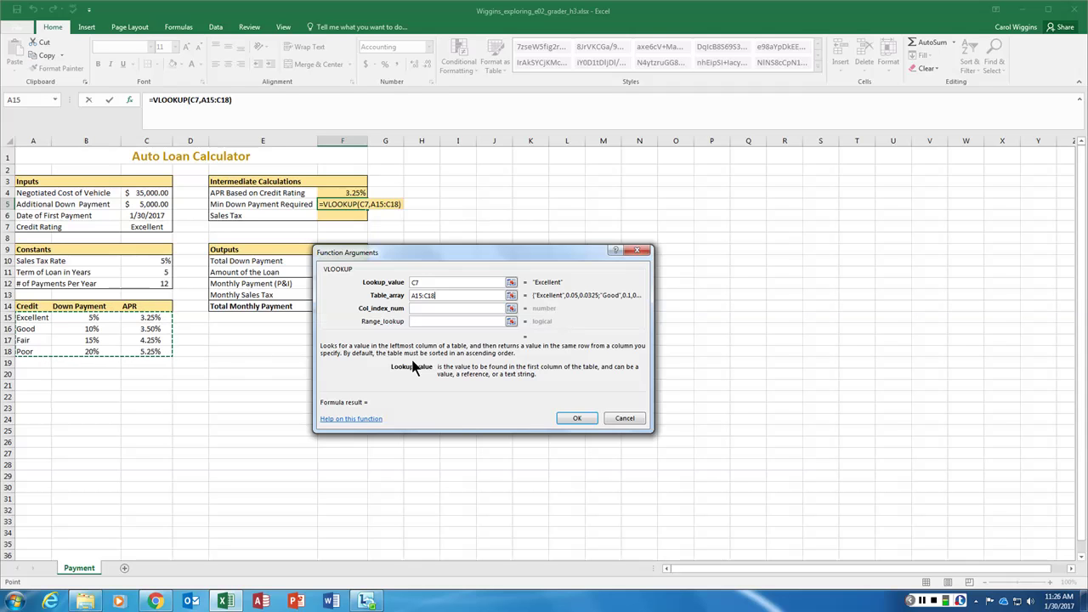
{"action": "left_click", "coordinate": [438, 308]}
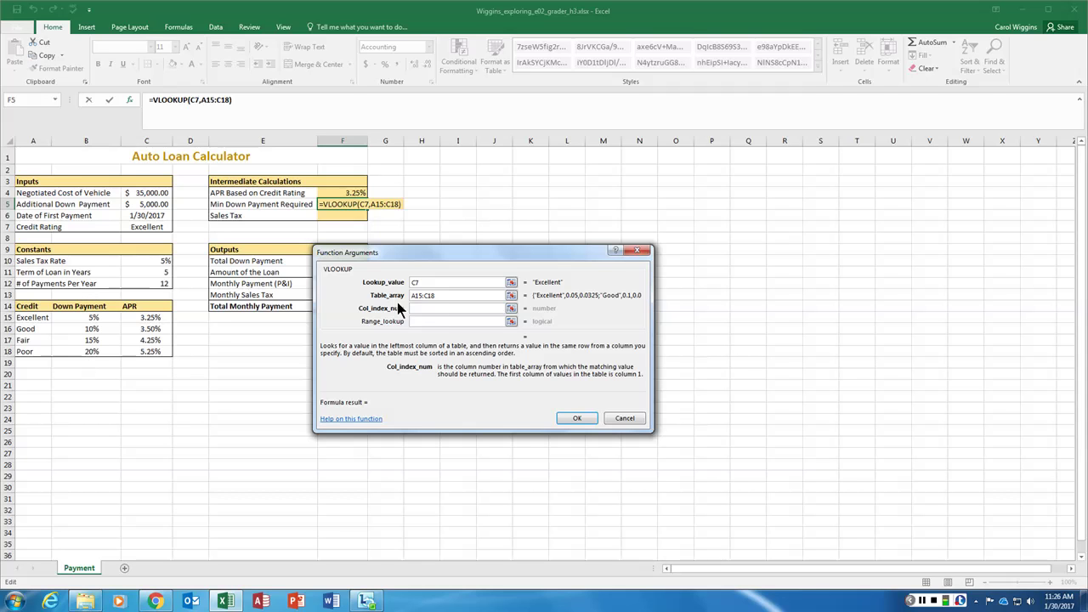
{"action": "type", "text": "2"}
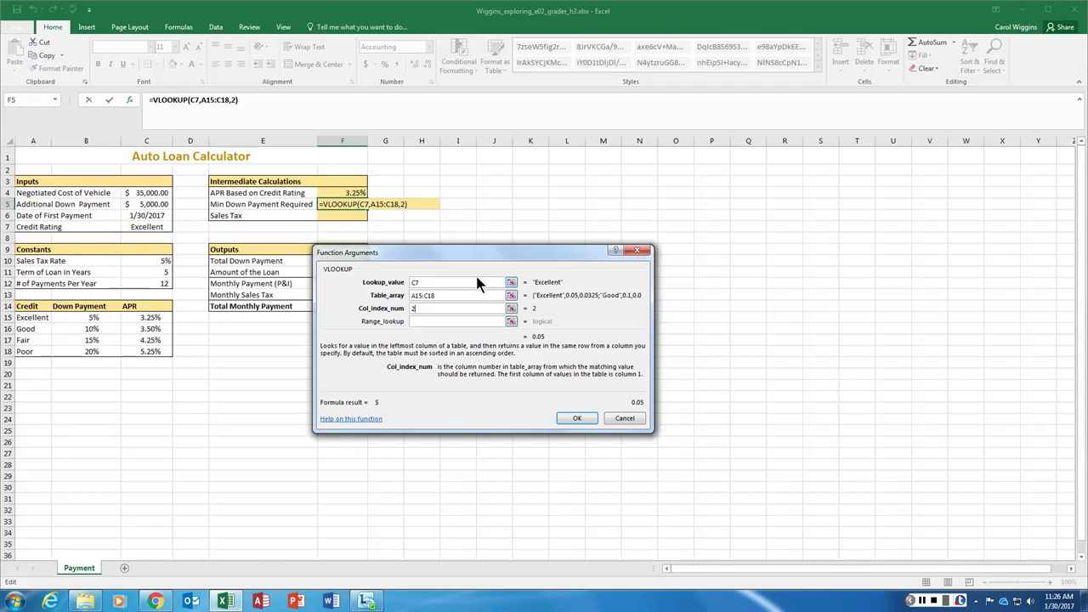
{"action": "left_click", "coordinate": [448, 320]}
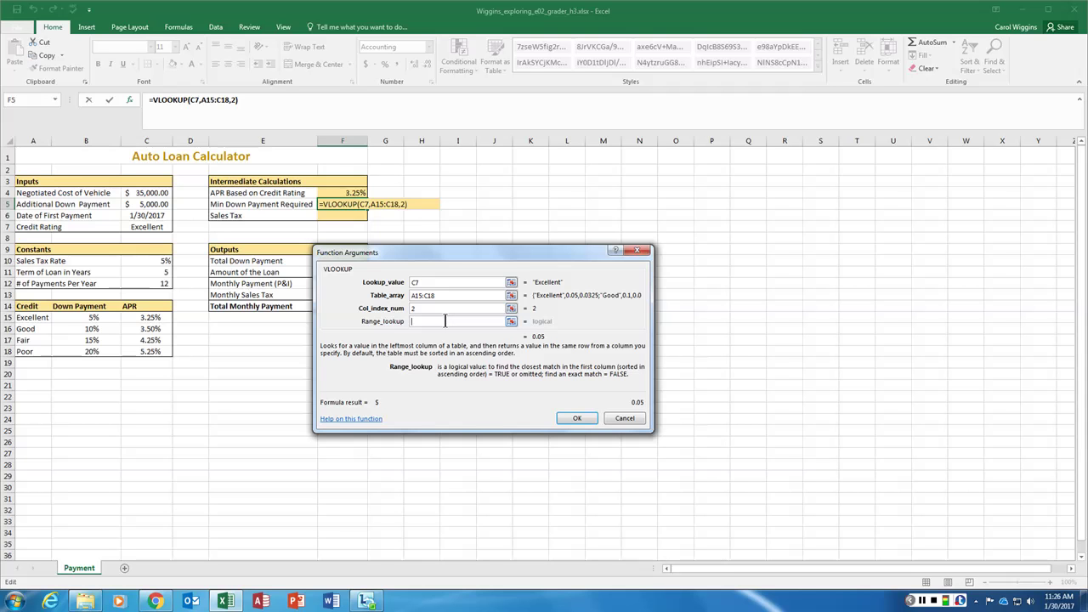
{"action": "type", "text": "false"}
{"action": "left_click", "coordinate": [578, 419]}
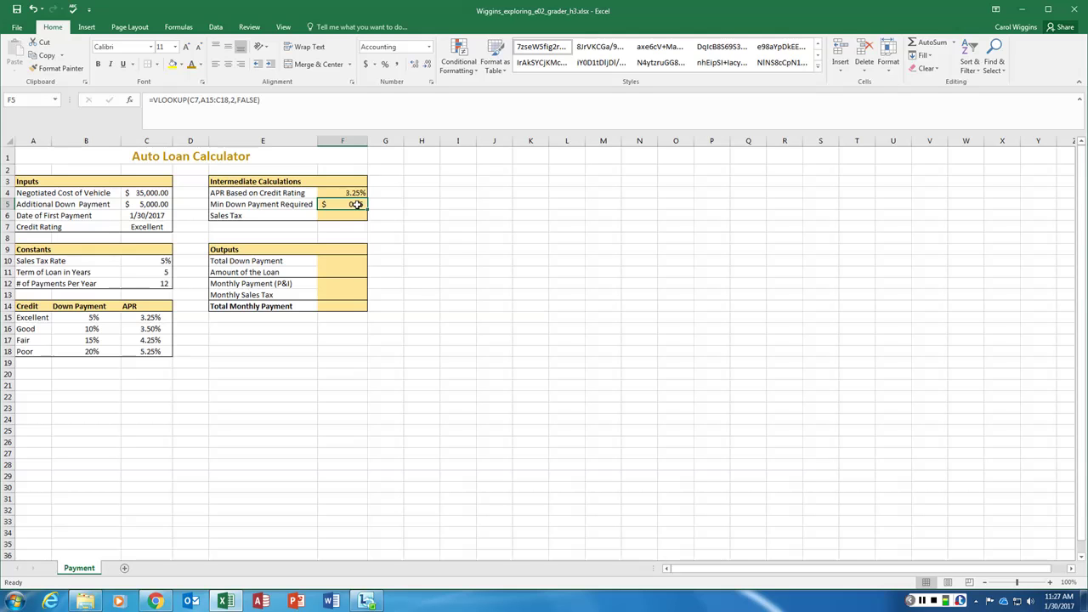
Append *C4 to F5's VLOOKUP formula so it shows $1,750.00
{"action": "left_click", "coordinate": [279, 101]}
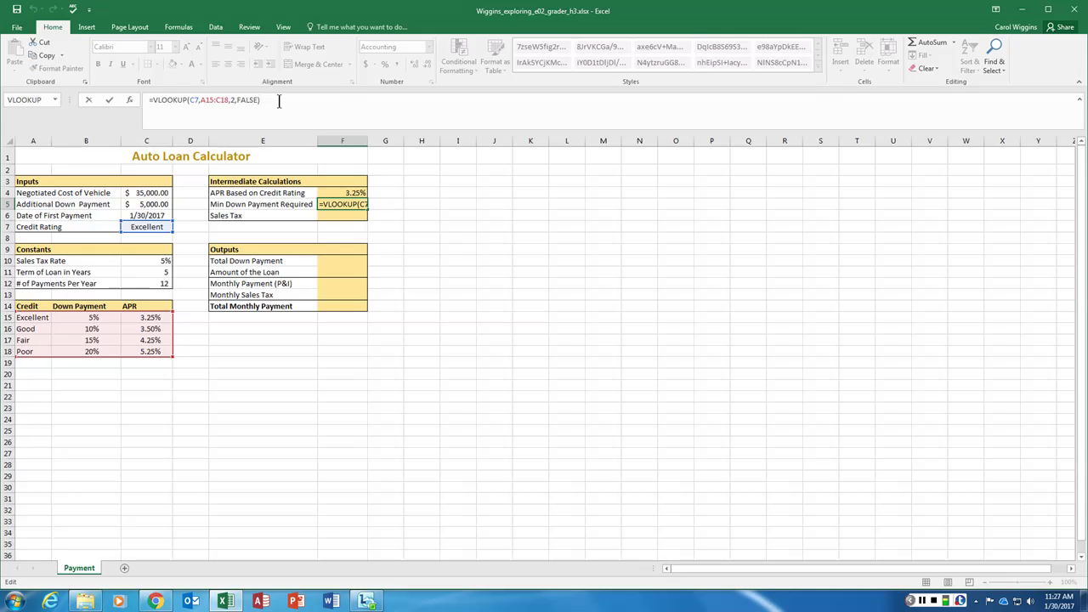
{"action": "type", "text": "*"}
{"action": "left_click", "coordinate": [146, 193]}
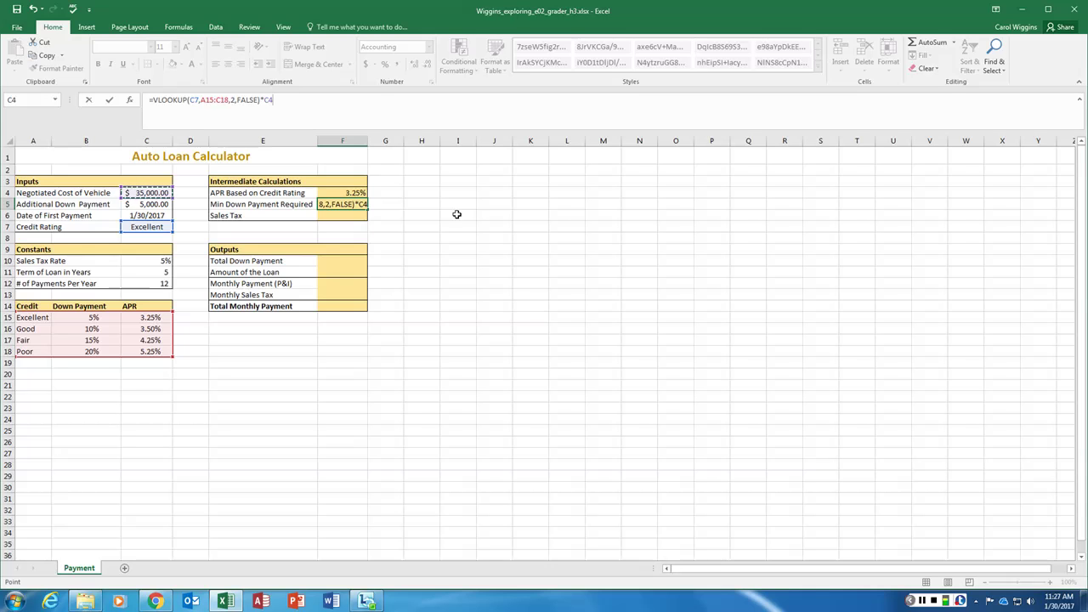
{"action": "key", "text": "Return"}
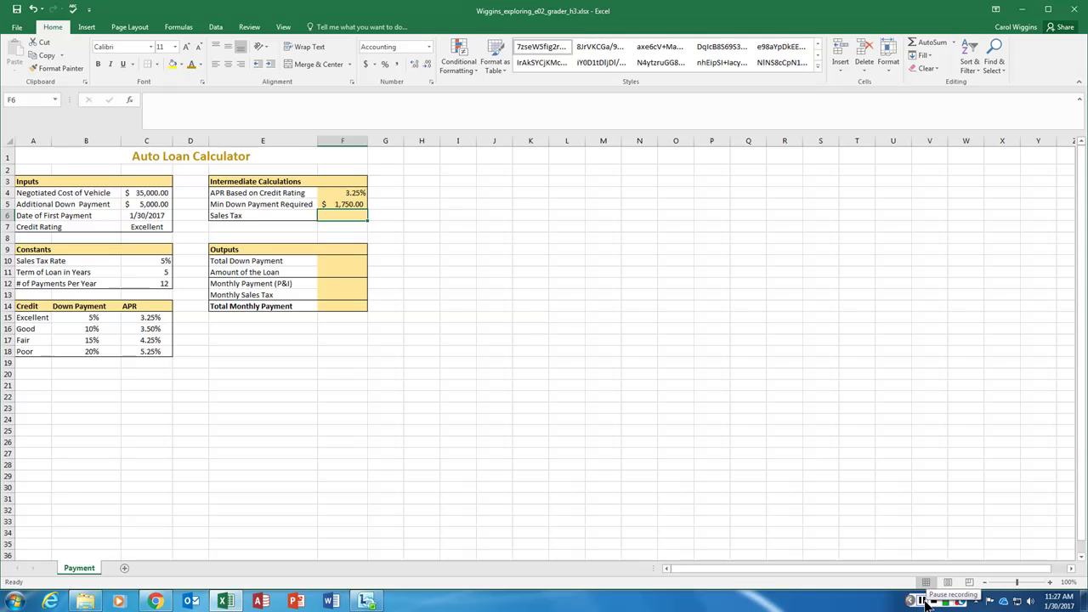
{"action": "left_click", "coordinate": [923, 600]}
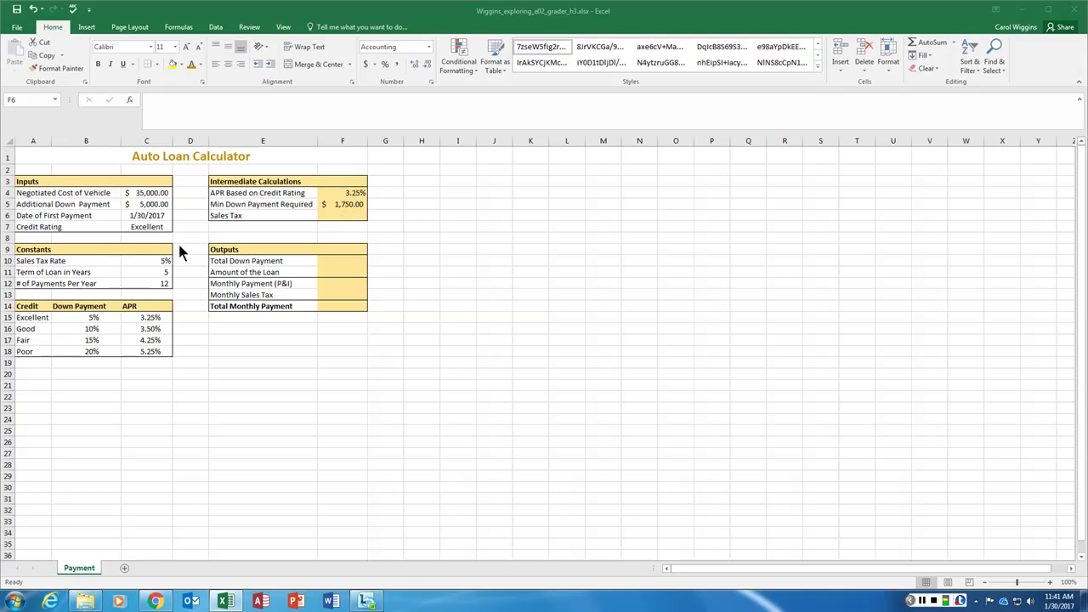
{"action": "left_click", "coordinate": [149, 227]}
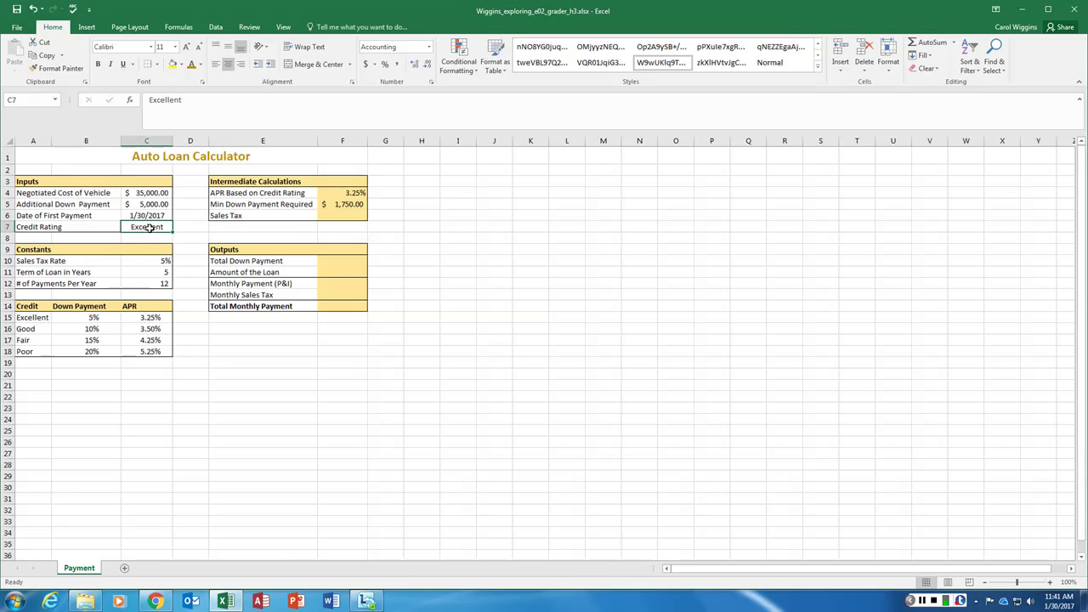
{"action": "type", "text": "Poor"}
{"action": "key", "text": "Return"}
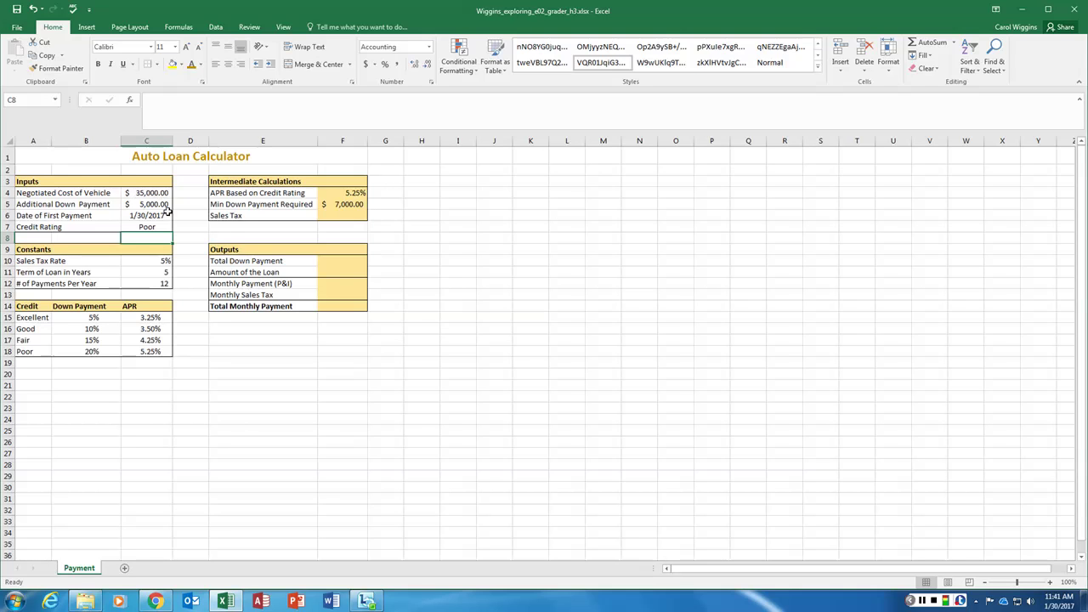
{"action": "left_click", "coordinate": [149, 226]}
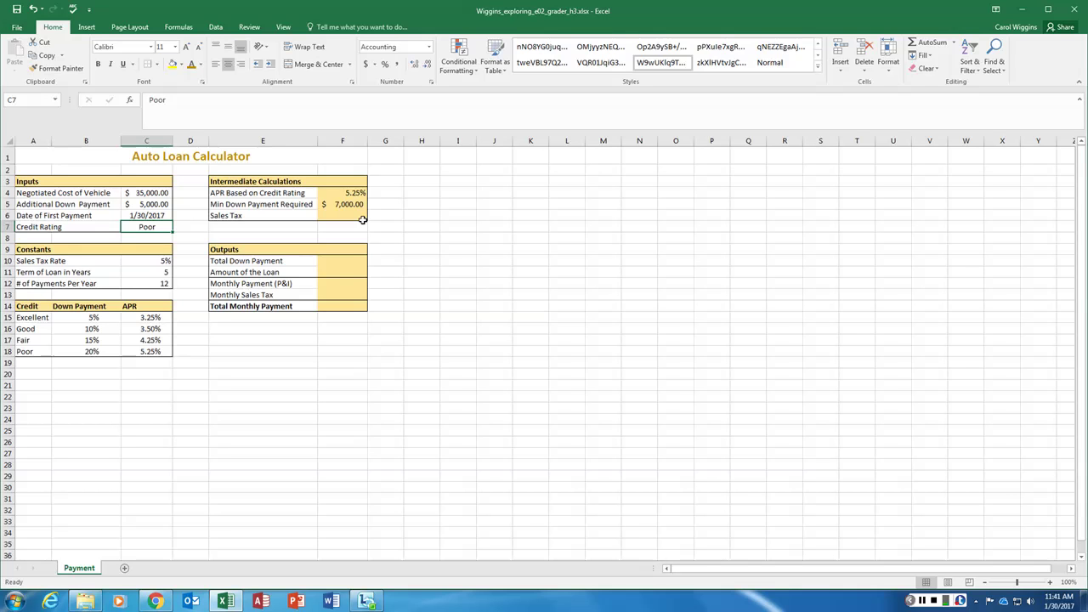
{"action": "type", "text": "z"}
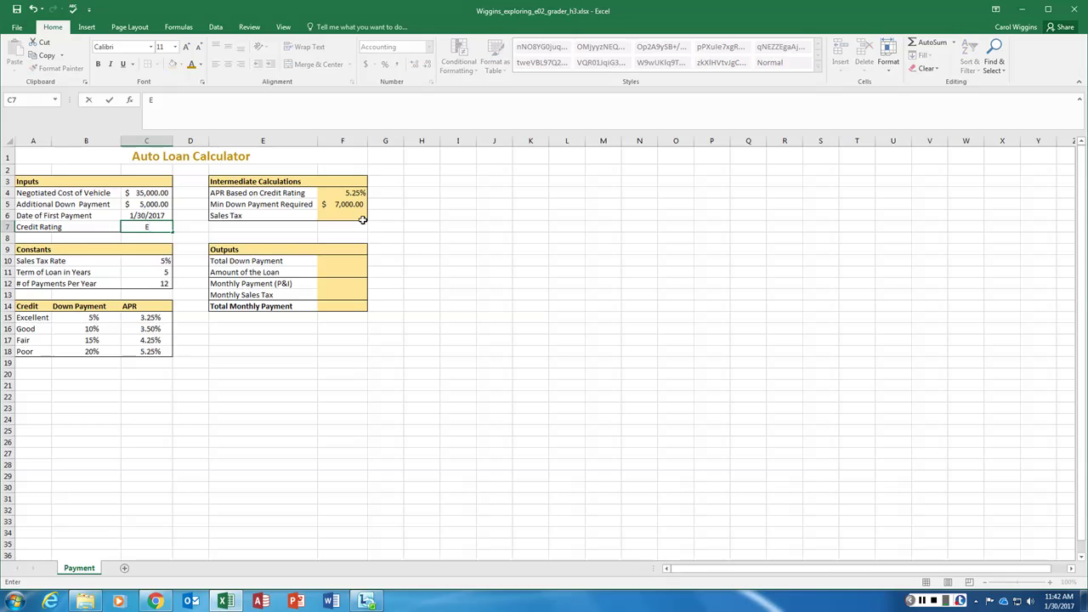
{"action": "key", "text": "ctrl+z"}
{"action": "key", "text": "ctrl+z"}
{"action": "key", "text": "Escape"}
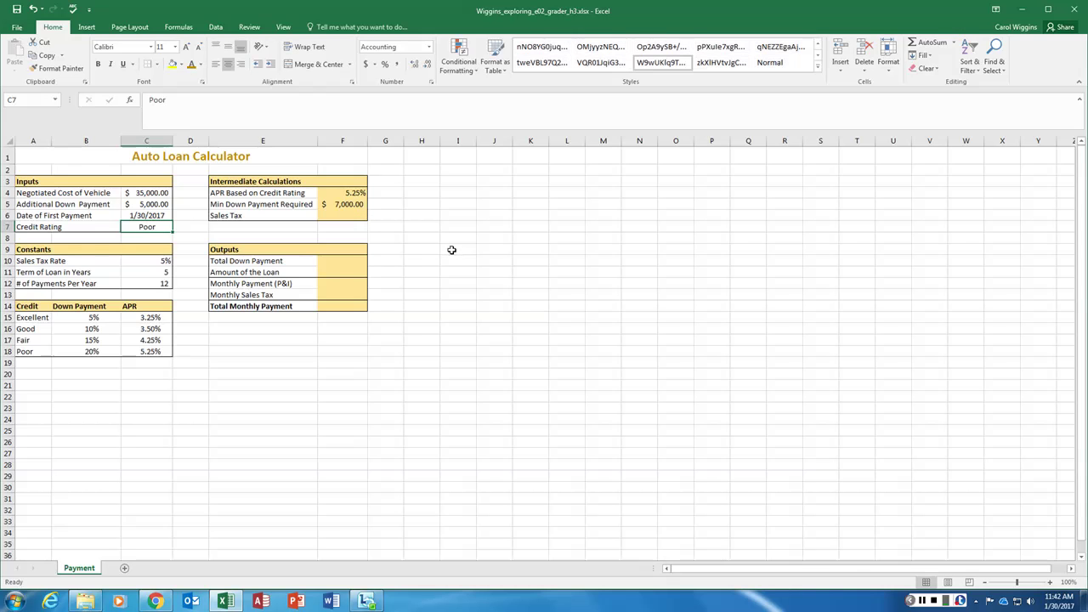
{"action": "key", "text": "ctrl+z"}
Enter =C4*C10 in F6 for the sales tax
{"action": "left_click", "coordinate": [338, 216]}
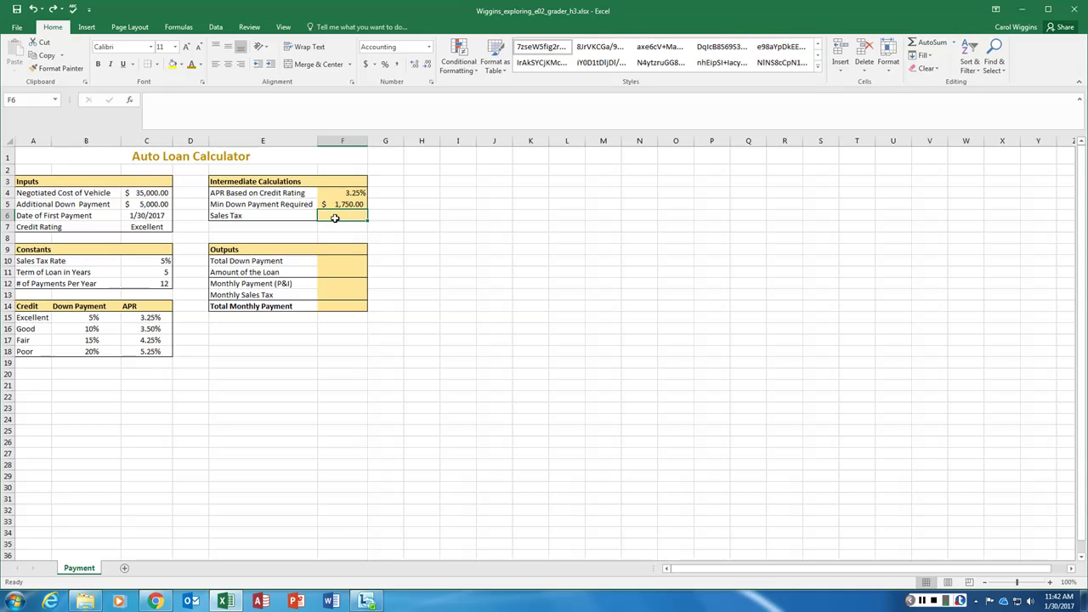
{"action": "type", "text": "="}
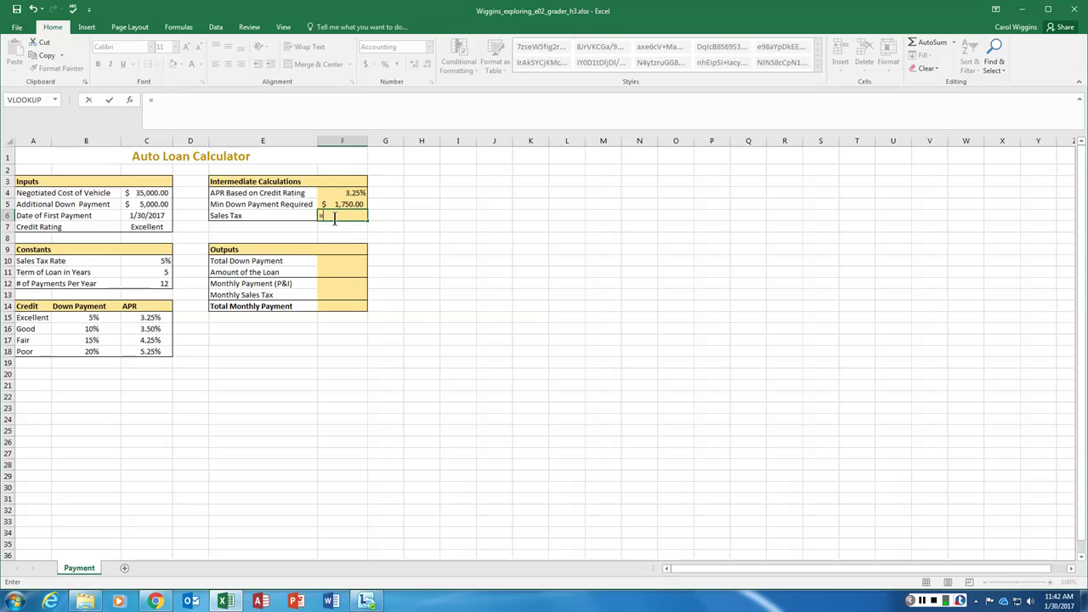
{"action": "left_click", "coordinate": [149, 193]}
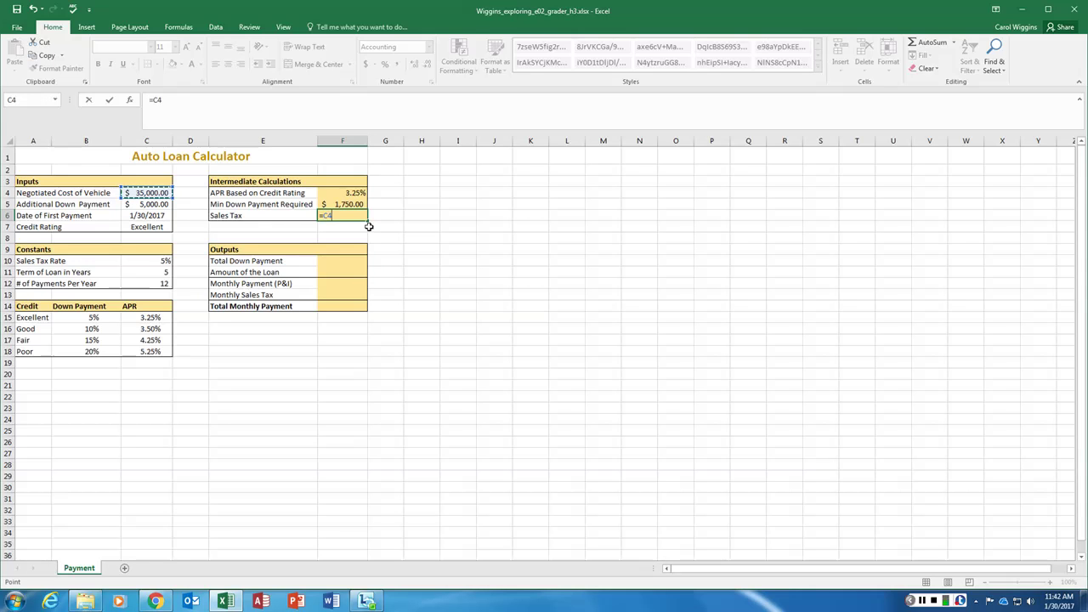
{"action": "type", "text": "*"}
{"action": "left_click", "coordinate": [163, 263]}
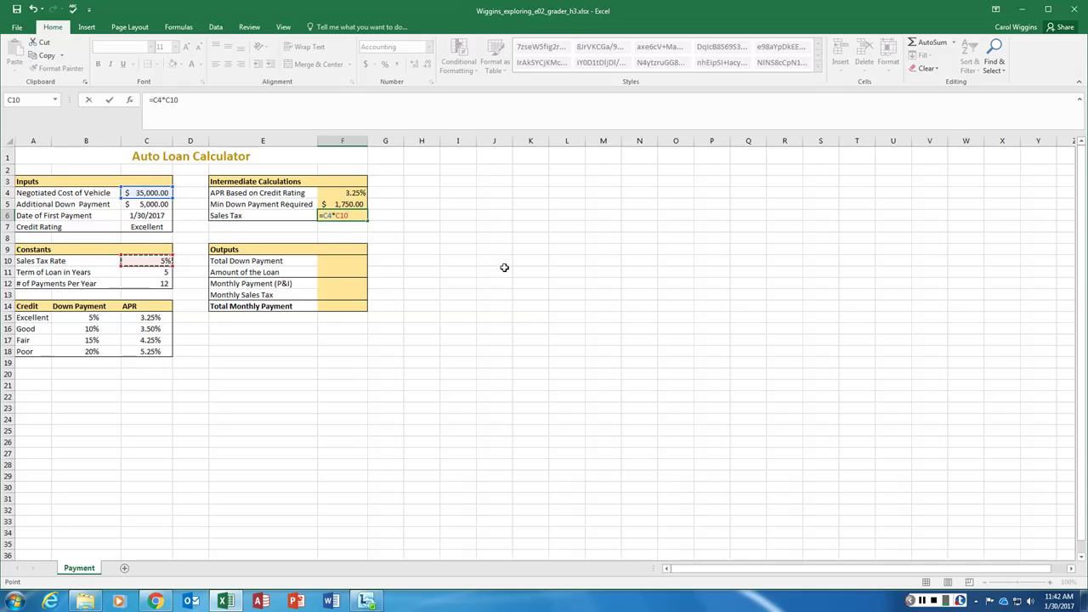
{"action": "key", "text": "Return"}
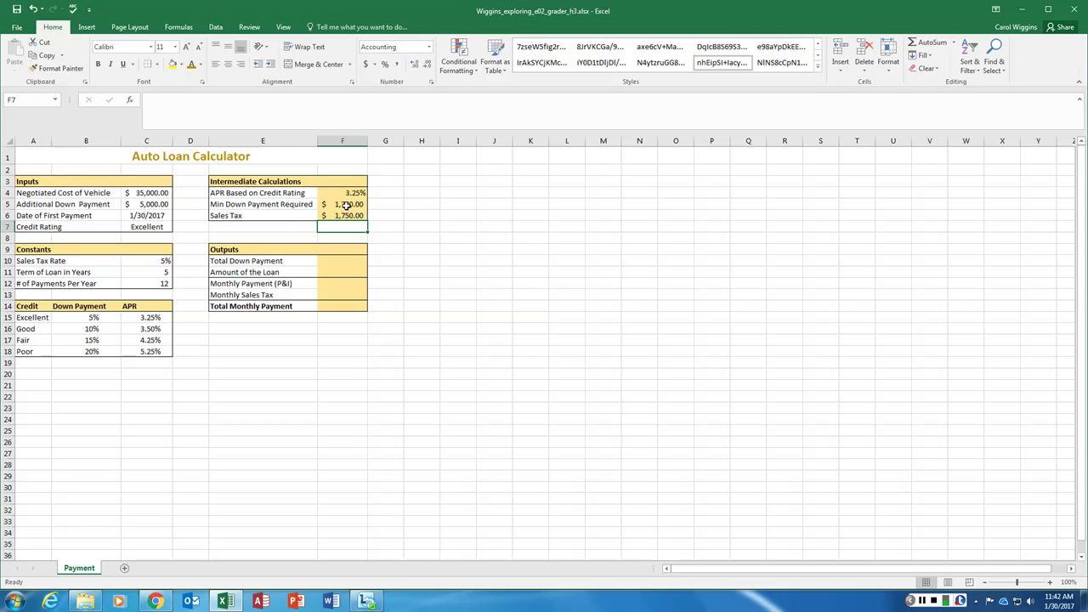
{"action": "left_click", "coordinate": [150, 227]}
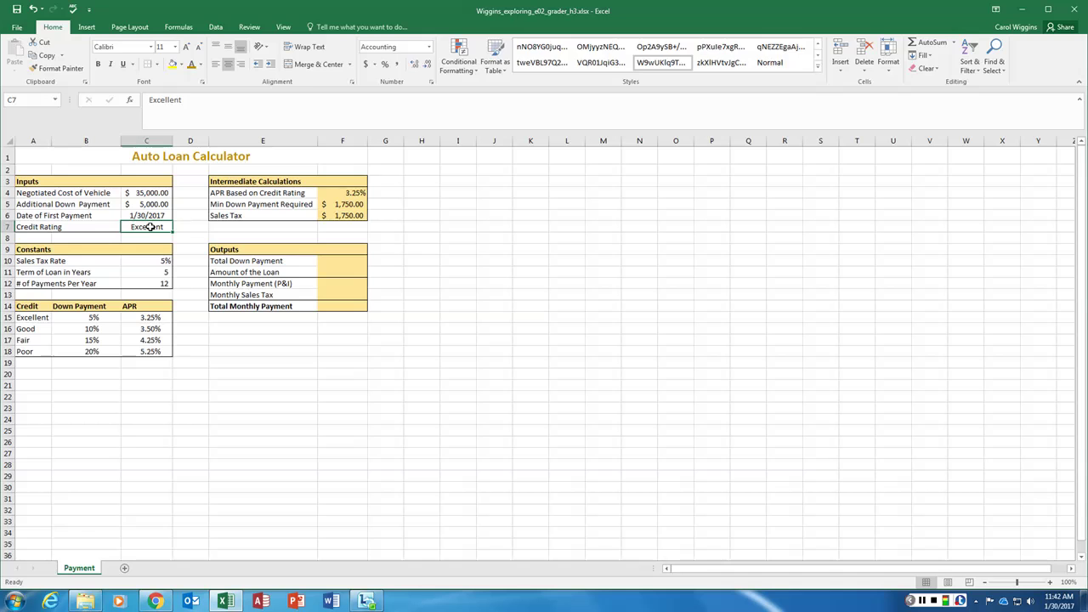
{"action": "type", "text": "Poor"}
{"action": "key", "text": "Return"}
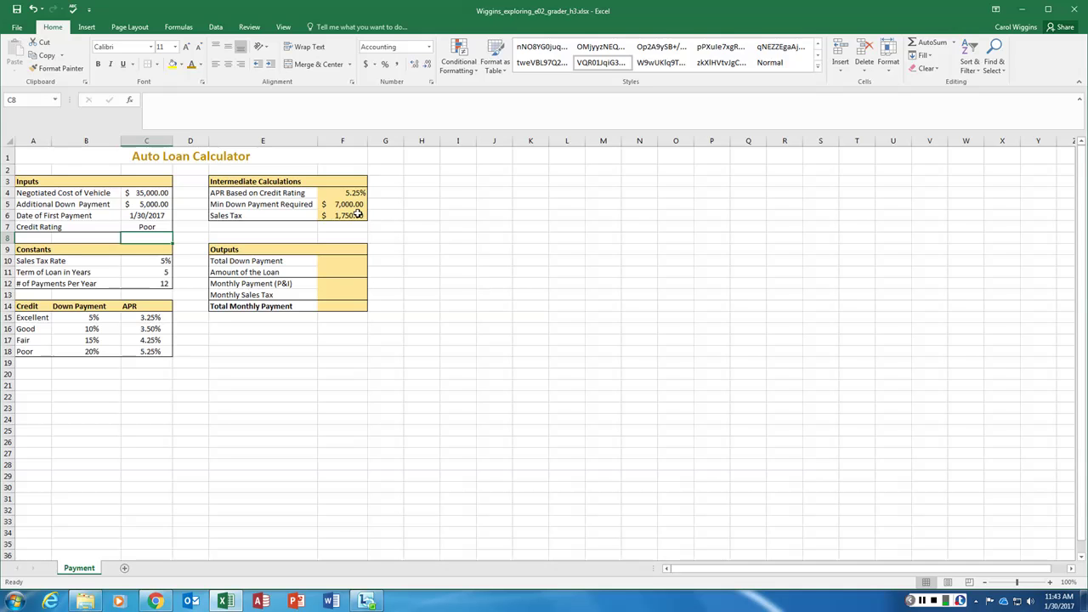
{"action": "key", "text": "ctrl+z"}
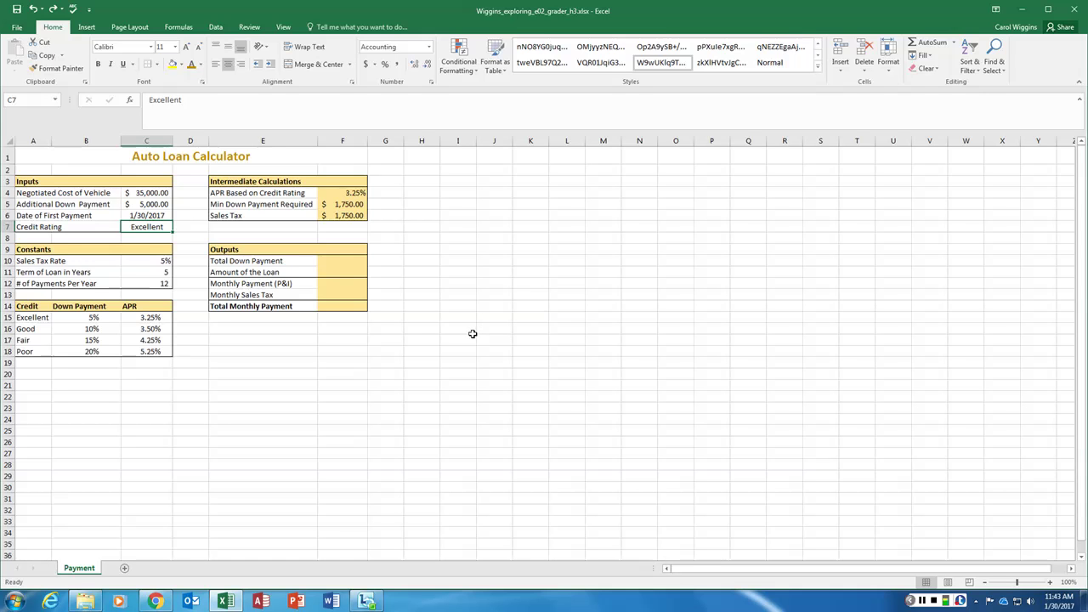
{"action": "left_click", "coordinate": [355, 263]}
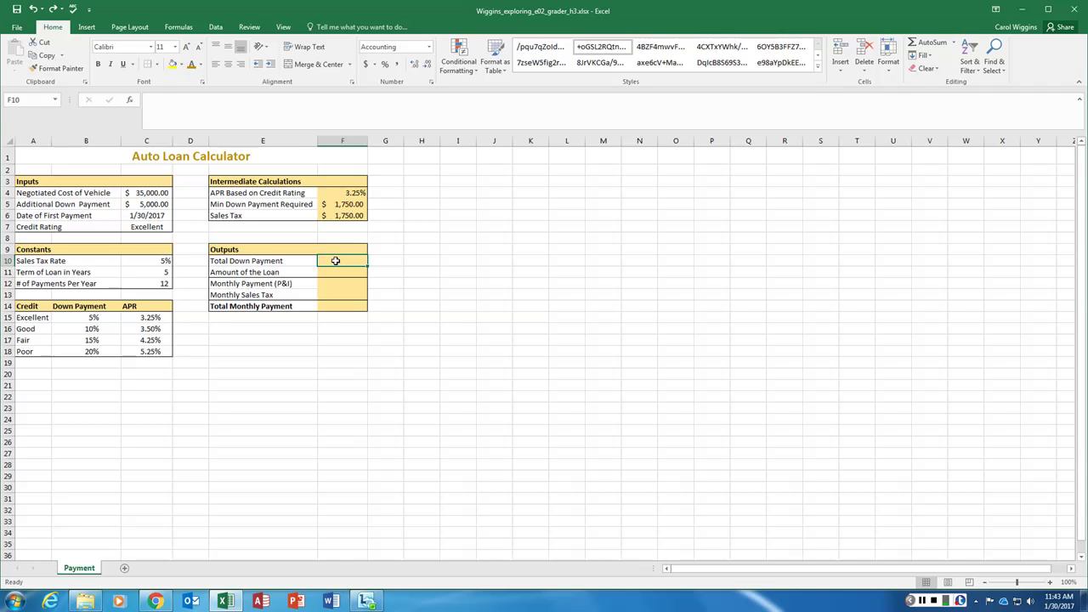
Enter =F5+C5 in F10, giving a $6,750.00 total down payment
{"action": "type", "text": "="}
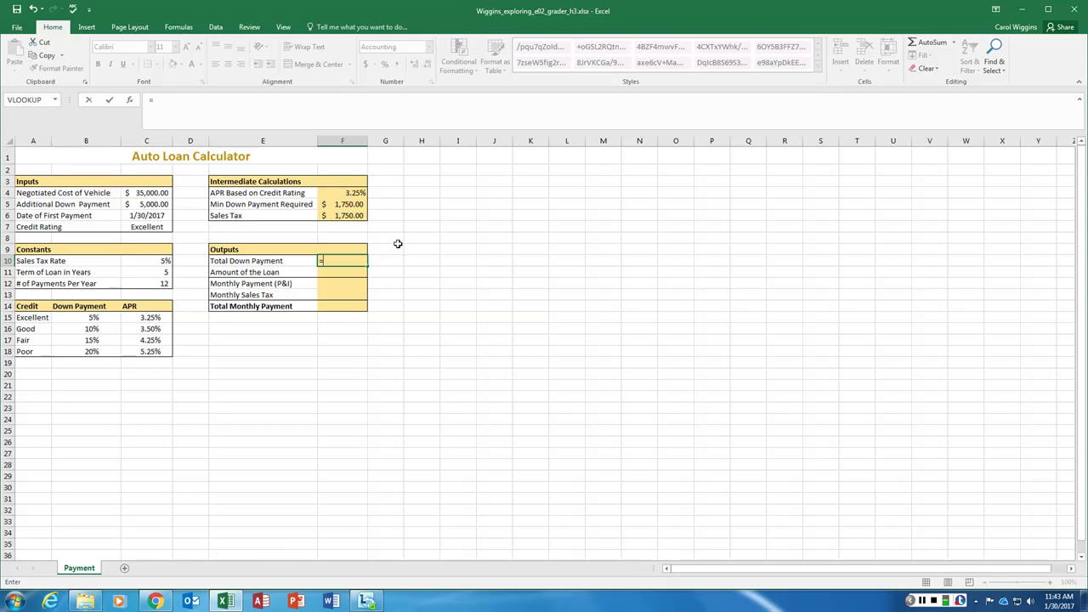
{"action": "left_click", "coordinate": [350, 204]}
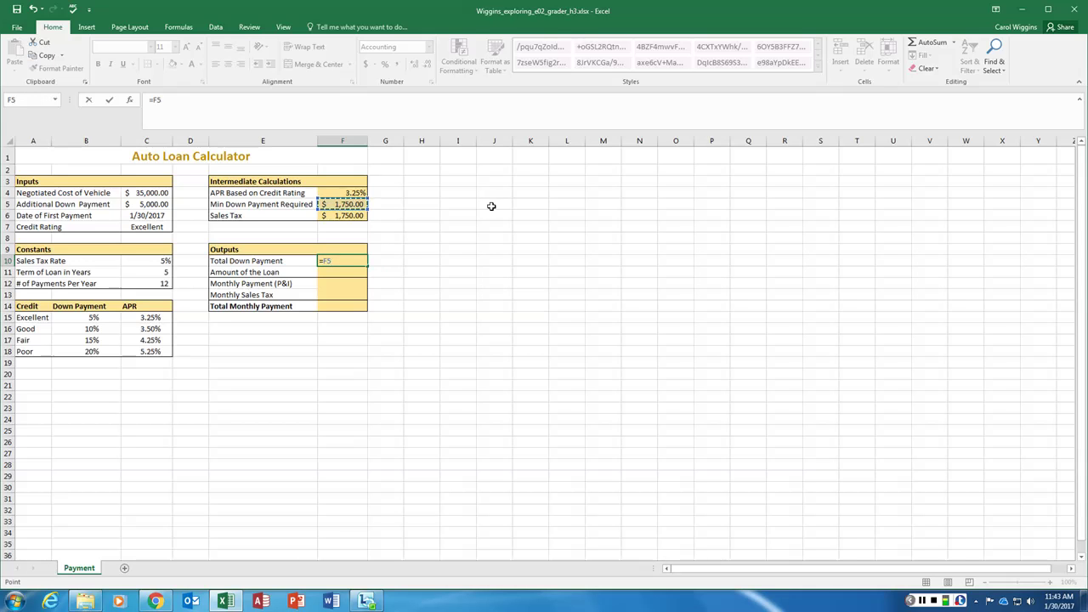
{"action": "type", "text": "+"}
{"action": "left_click", "coordinate": [140, 203]}
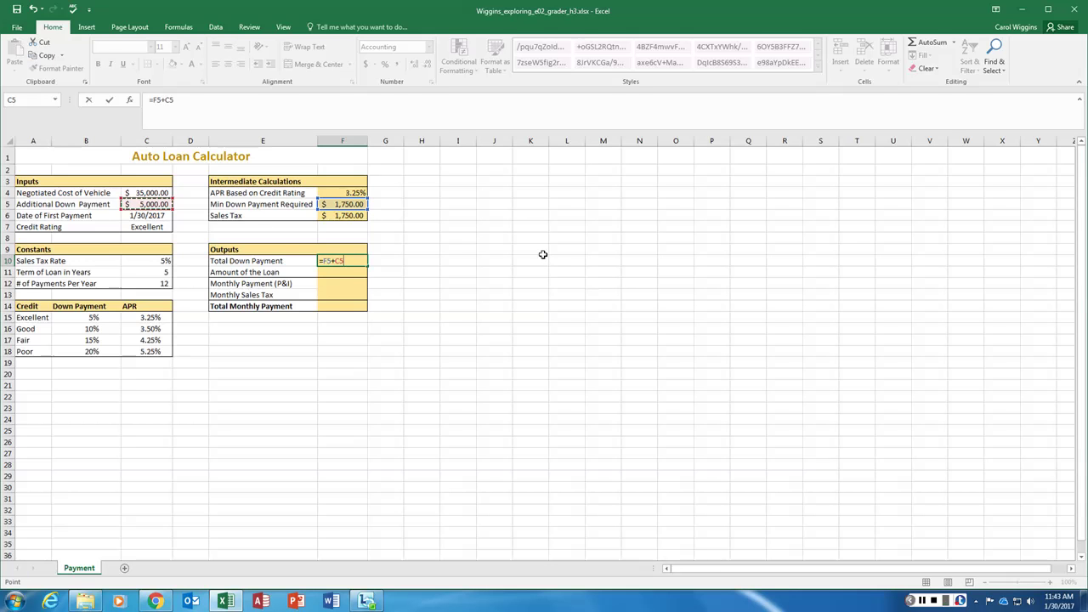
{"action": "key", "text": "Return"}
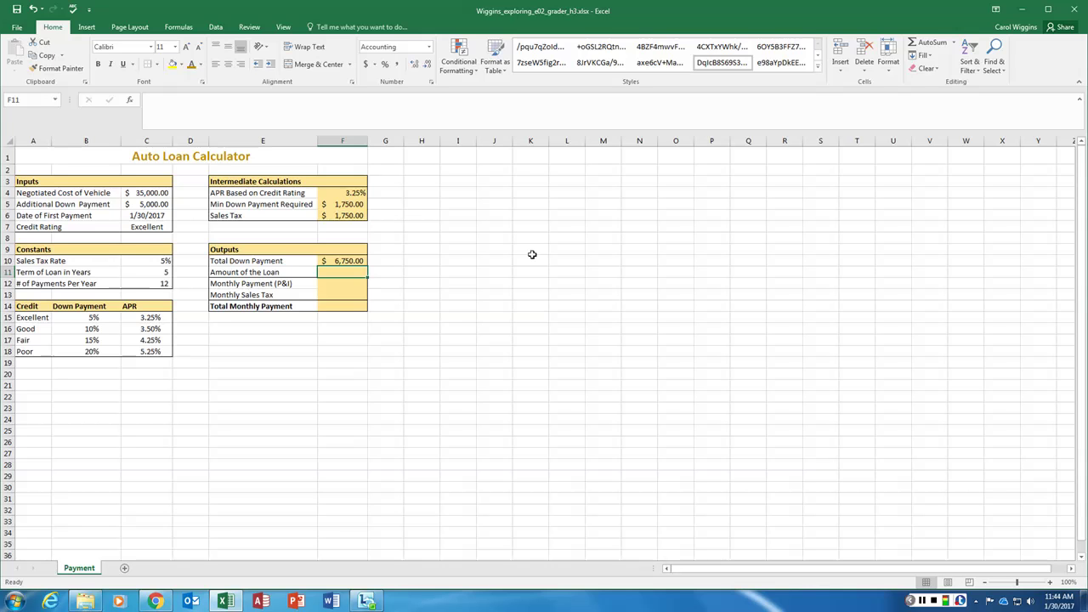
Enter =C4-F10 in F11, giving a $28,250.00 loan amount
{"action": "type", "text": "="}
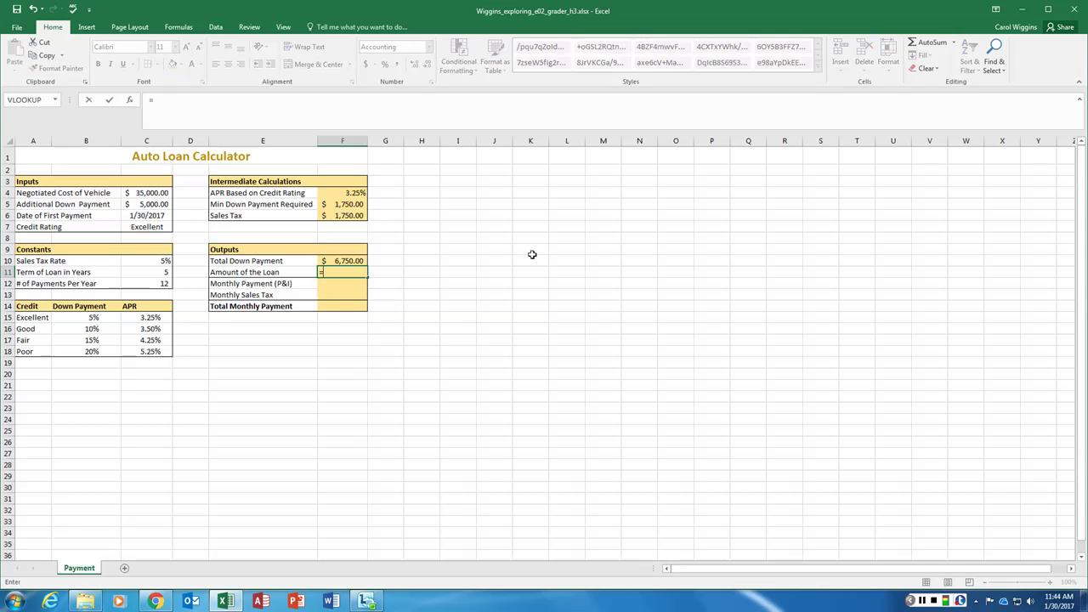
{"action": "left_click", "coordinate": [156, 192]}
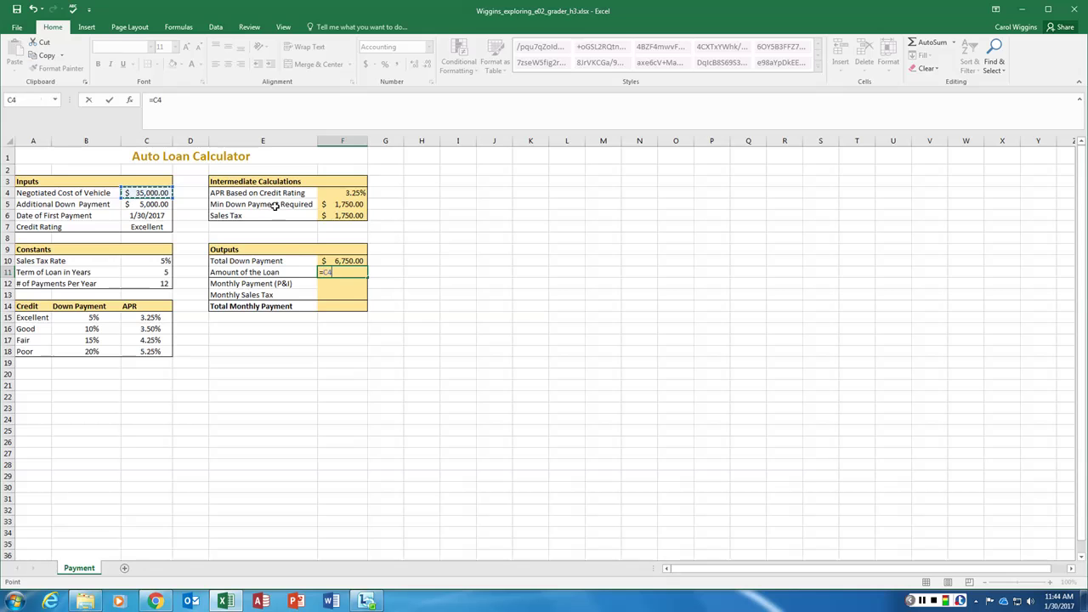
{"action": "type", "text": "-"}
{"action": "left_click", "coordinate": [342, 261]}
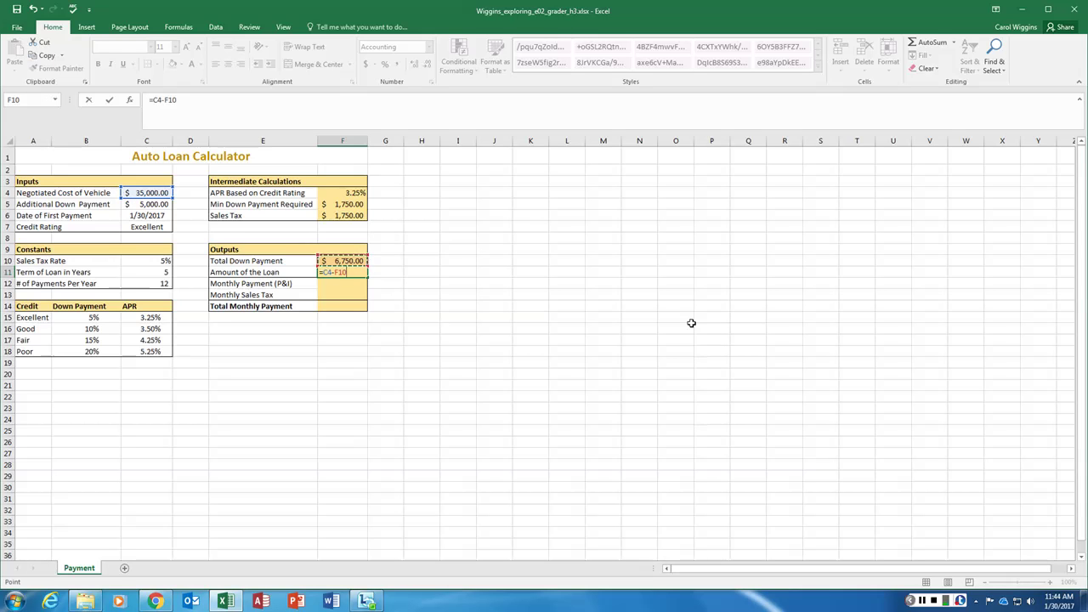
{"action": "key", "text": "Return"}
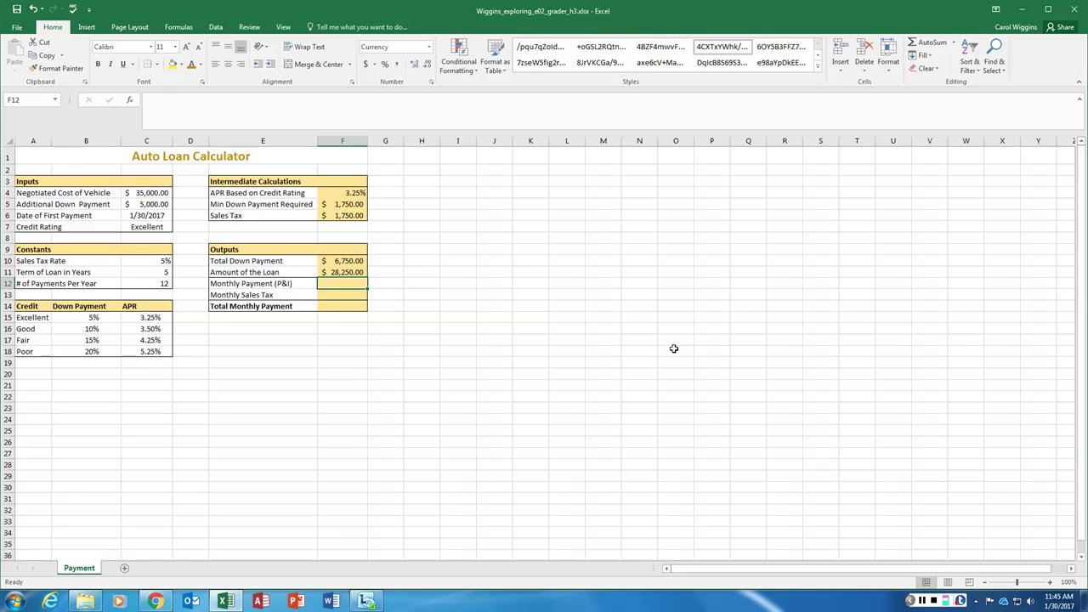
Insert the PMT function into F12 from the Financial category of Insert Function
{"action": "type", "text": "="}
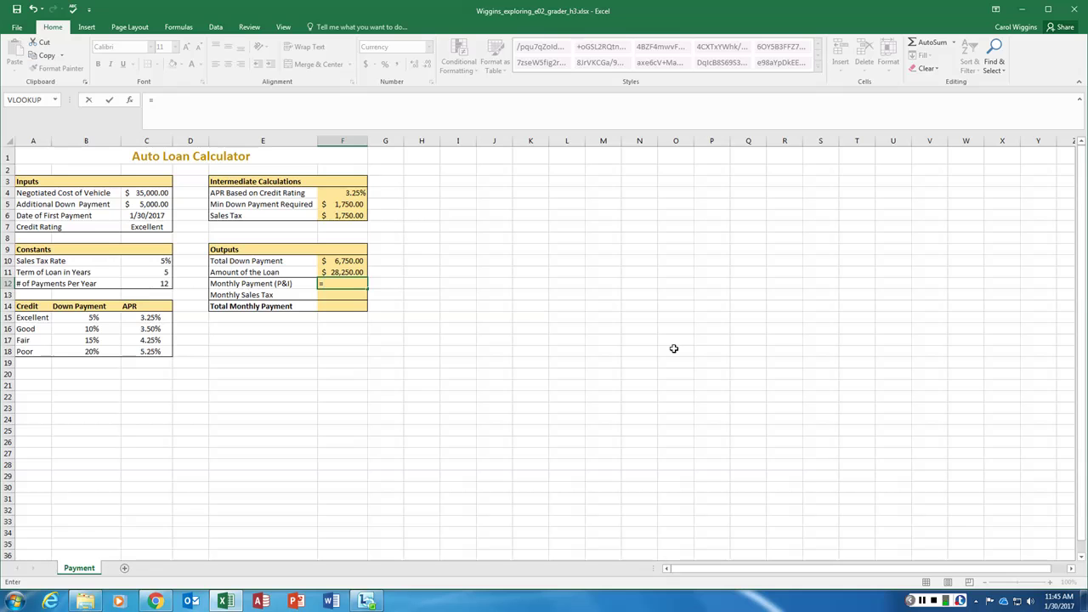
{"action": "type", "text": "PMT"}
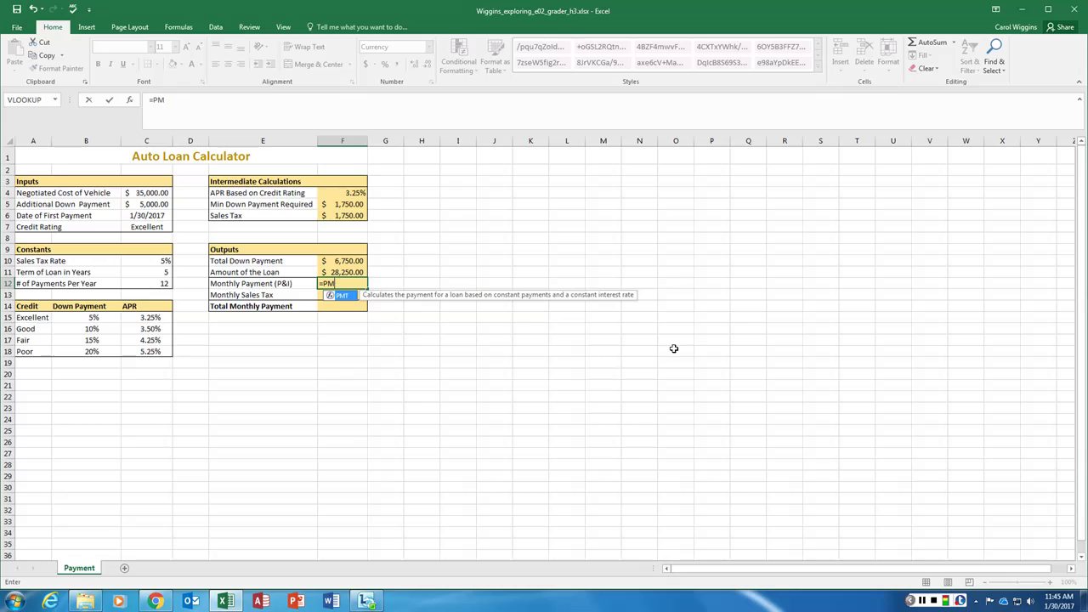
{"action": "key", "text": "Escape"}
{"action": "key", "text": "Escape"}
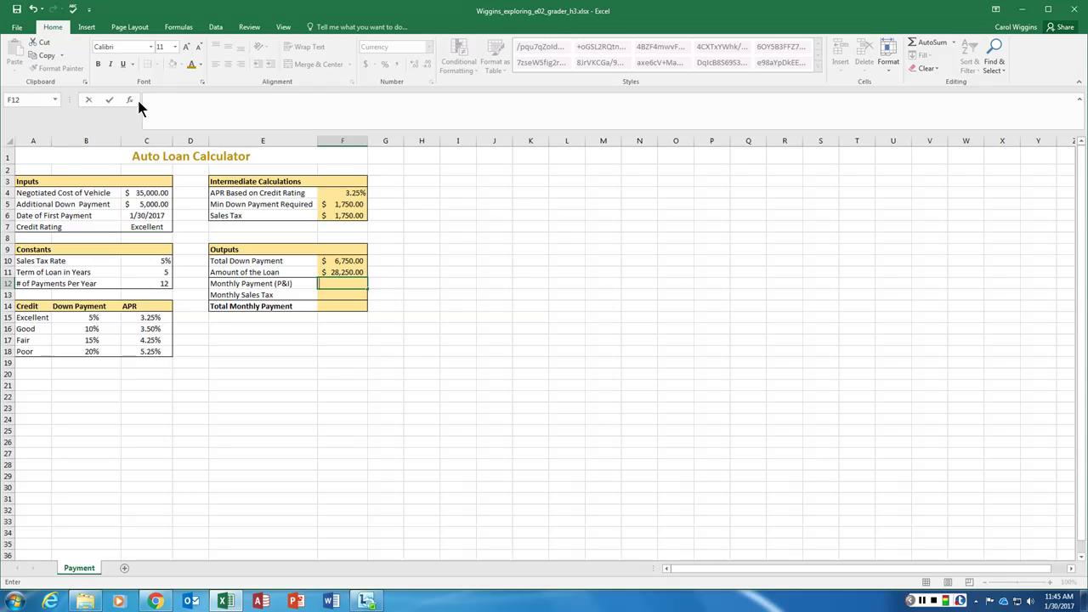
{"action": "left_click", "coordinate": [131, 99]}
{"action": "left_click_drag", "start_coordinate": [450, 248], "coordinate": [440, 194]}
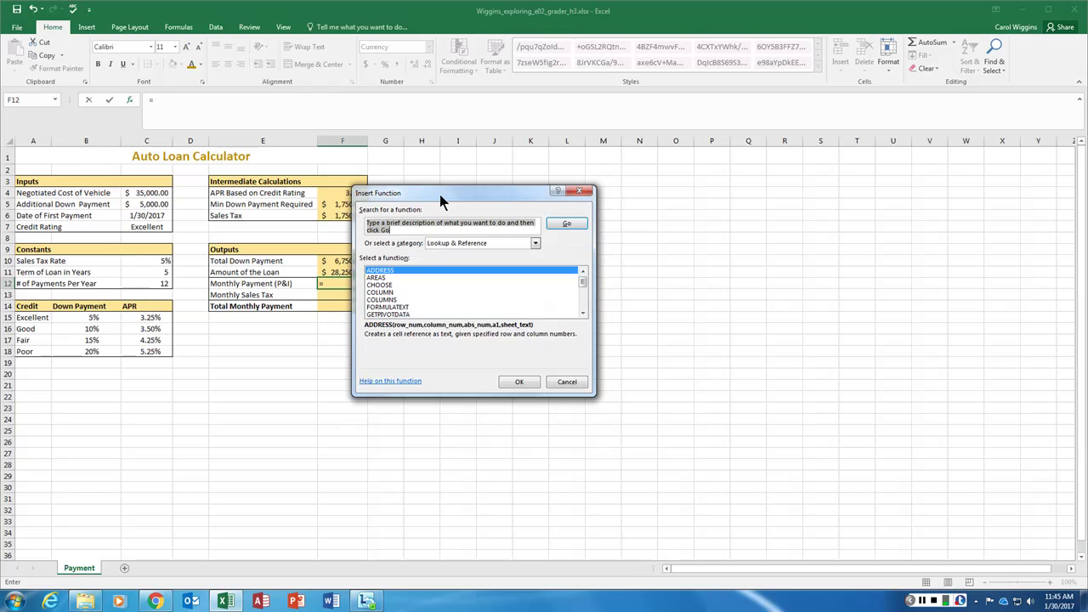
{"action": "left_click", "coordinate": [492, 237]}
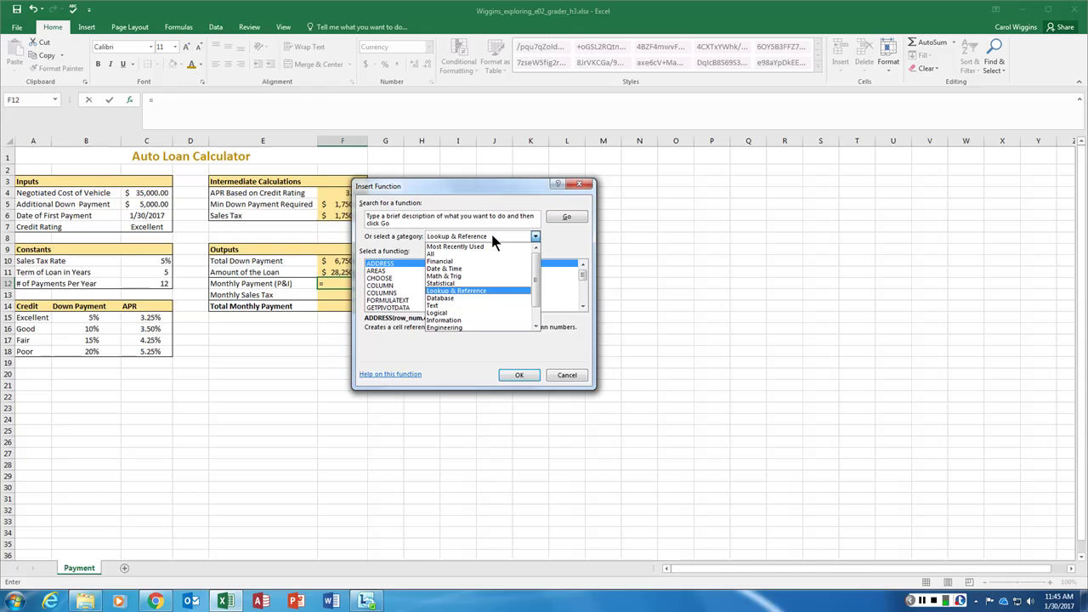
{"action": "left_click", "coordinate": [442, 261]}
{"action": "scroll", "coordinate": [414, 269], "scroll_direction": "down", "scroll_amount": 3}
{"action": "scroll", "coordinate": [416, 272], "scroll_direction": "down", "scroll_amount": 8}
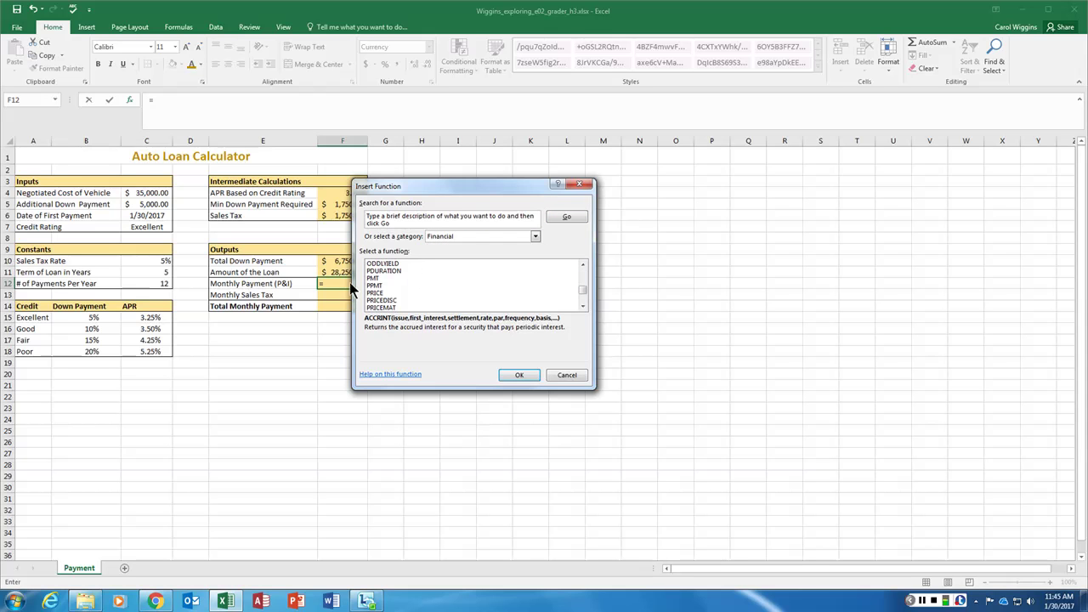
{"action": "left_click", "coordinate": [414, 279]}
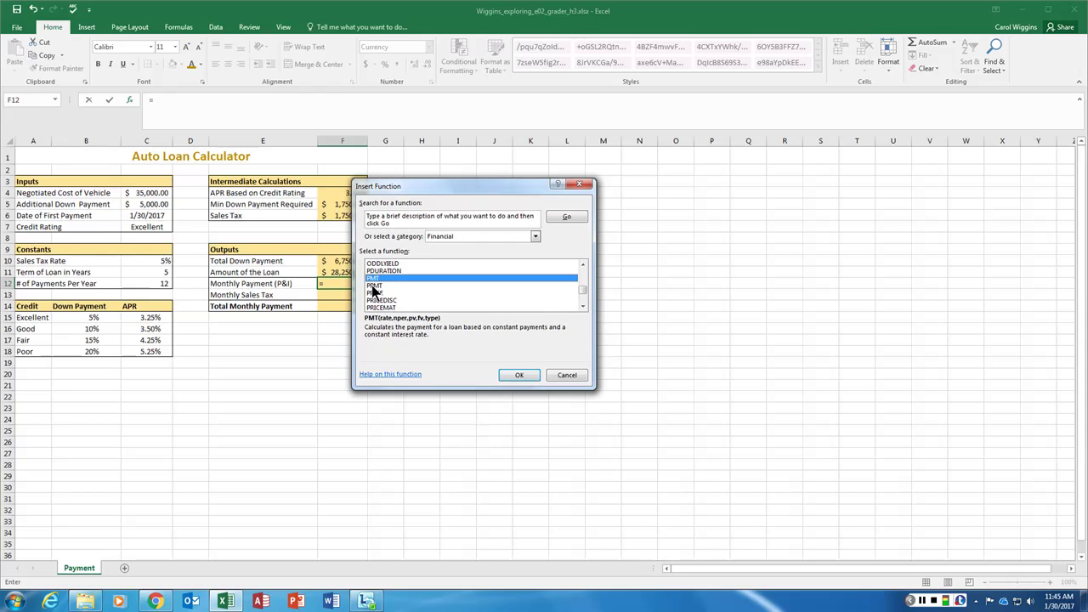
{"action": "left_click", "coordinate": [520, 375]}
{"action": "left_click_drag", "start_coordinate": [451, 199], "coordinate": [536, 193]}
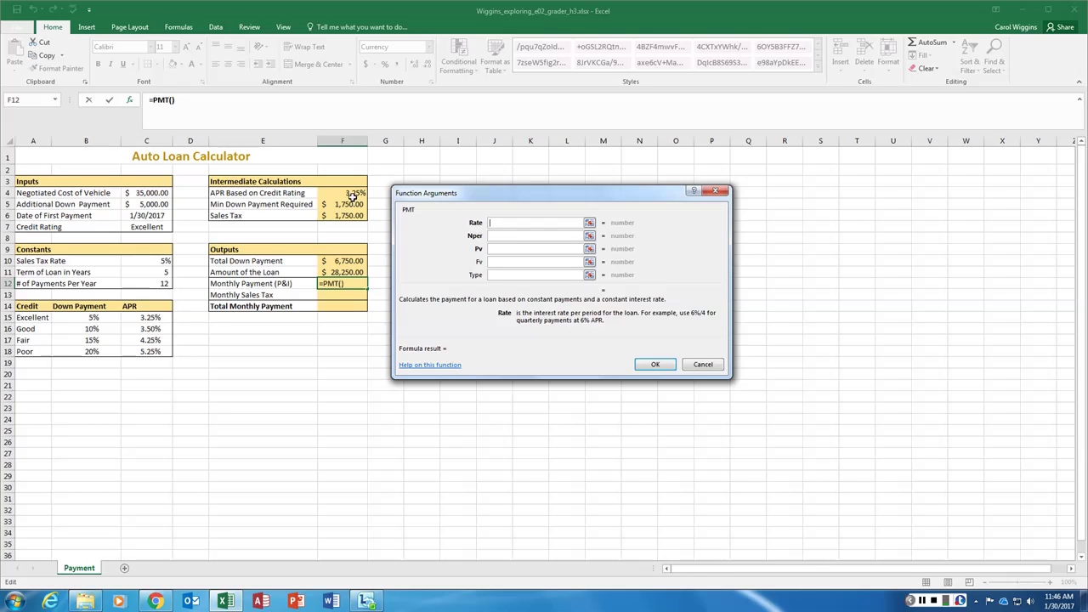
Give PMT a Rate of F4/12 and Nper of C11*C12, leaving Pv empty
{"action": "left_click", "coordinate": [350, 193]}
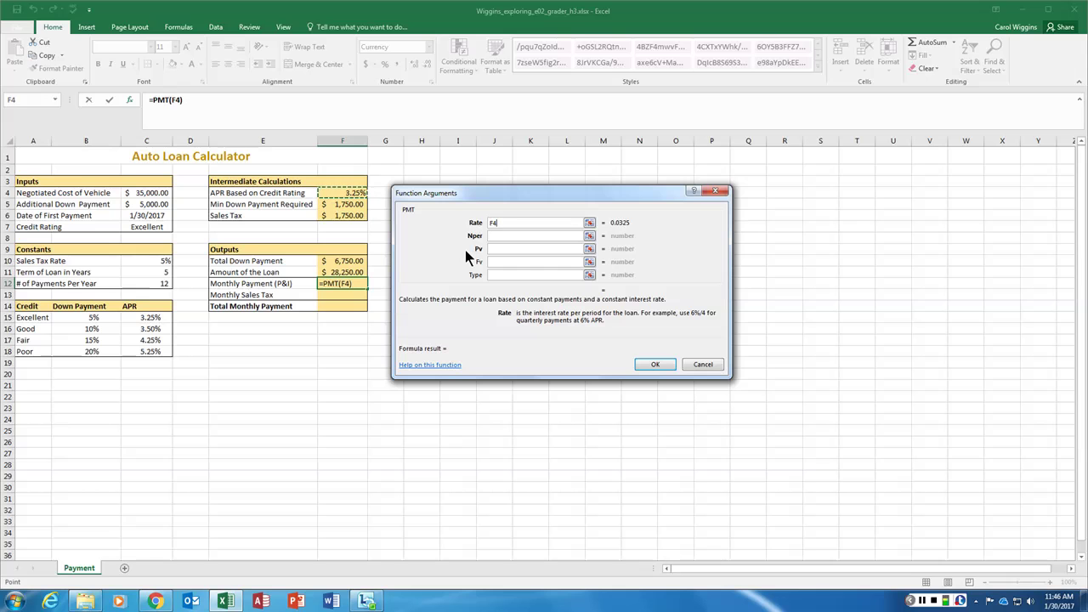
{"action": "type", "text": "/12"}
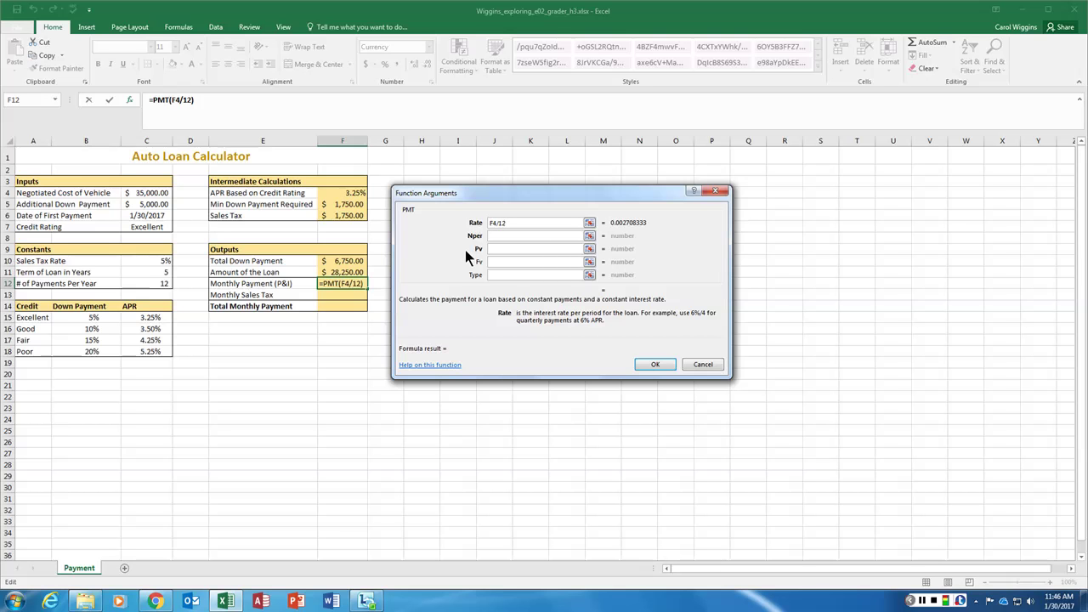
{"action": "left_click", "coordinate": [512, 236]}
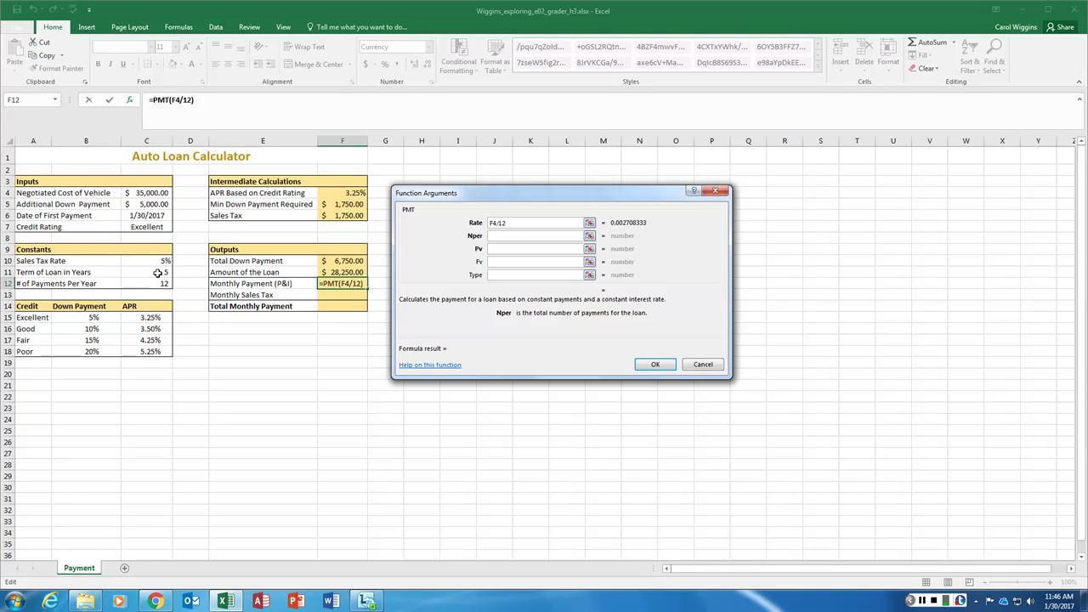
{"action": "left_click", "coordinate": [158, 272]}
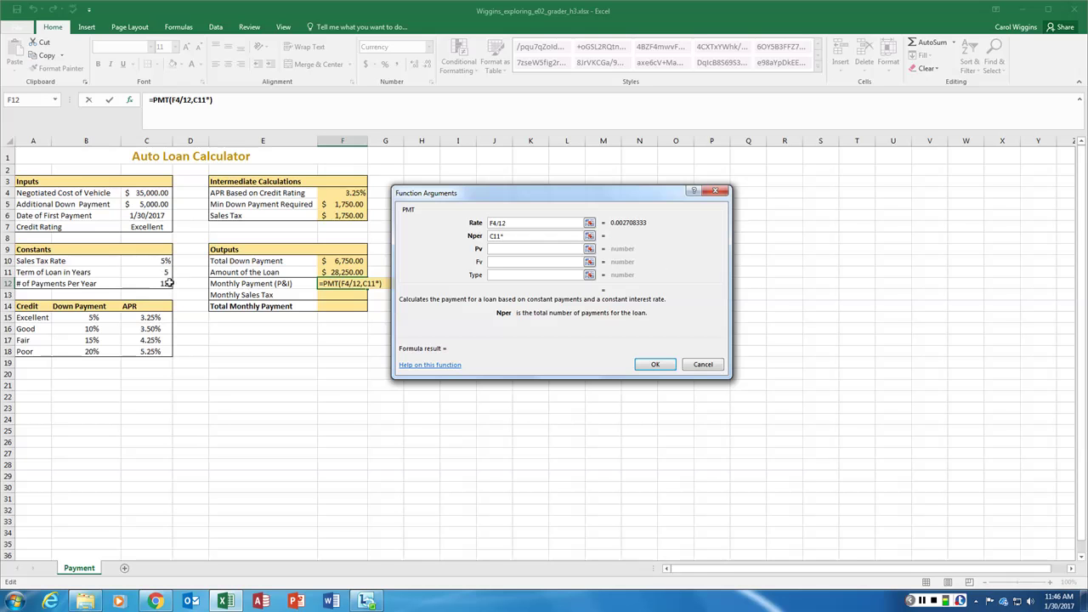
{"action": "left_click", "coordinate": [153, 284]}
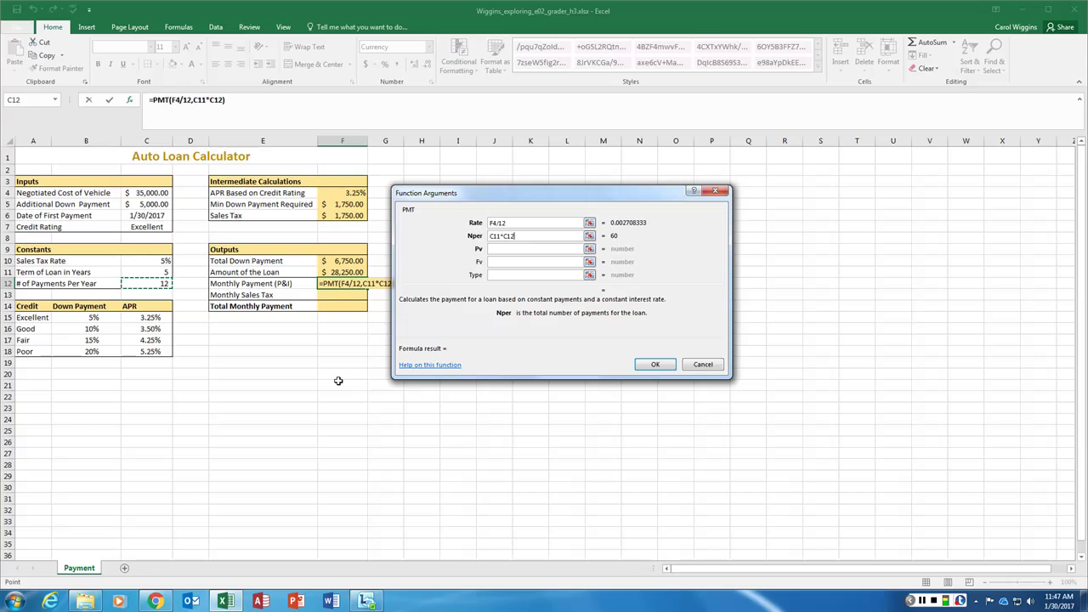
{"action": "key", "text": "Return"}
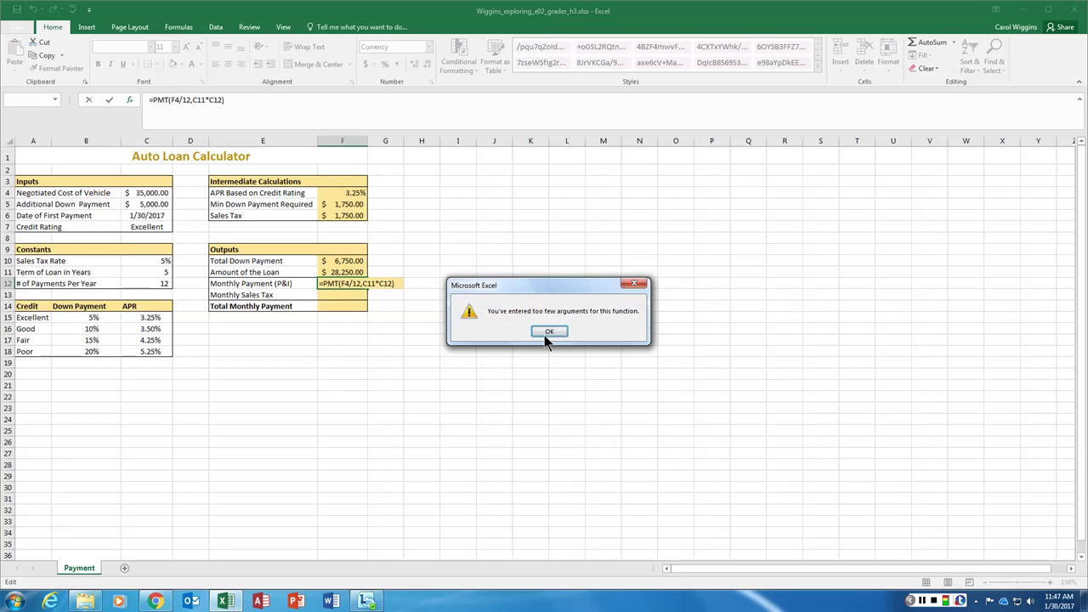
Dismiss the warning and change the PMT rate to F4/C12
{"action": "left_click", "coordinate": [544, 335]}
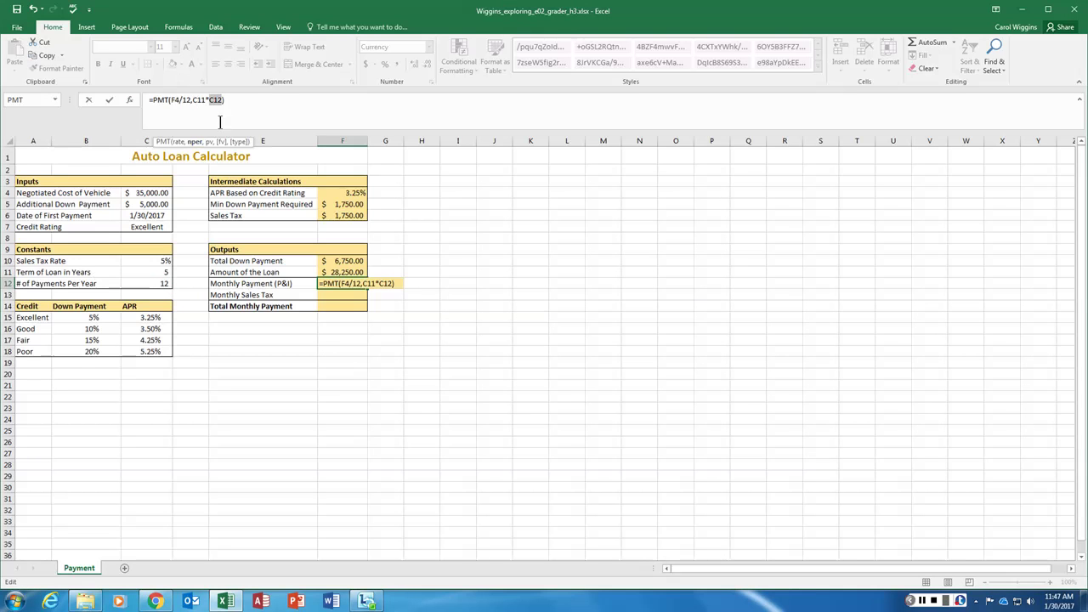
{"action": "left_click", "coordinate": [130, 99]}
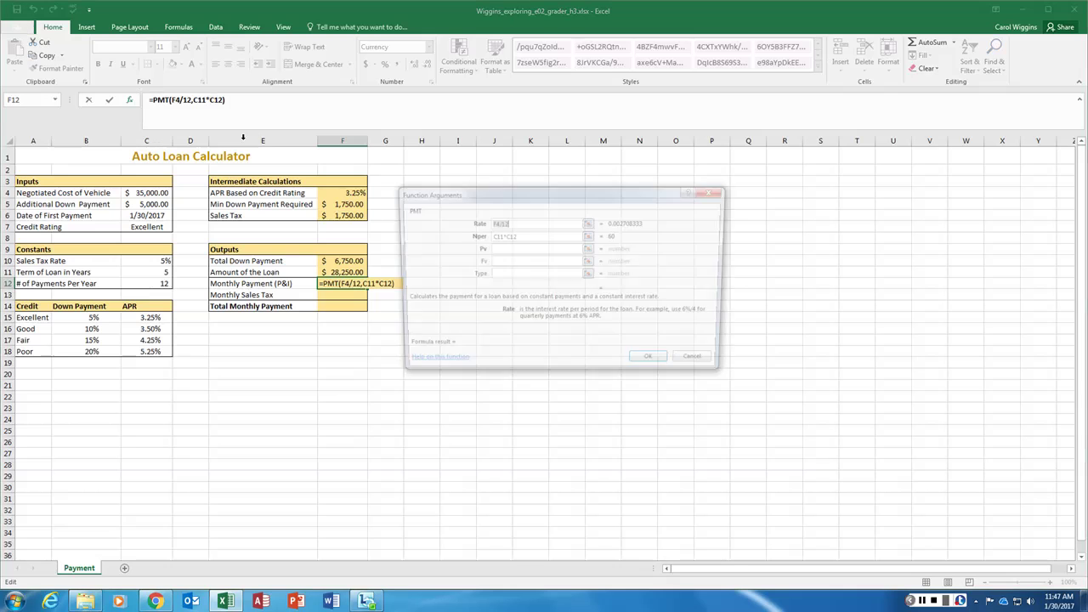
{"action": "left_click", "coordinate": [514, 223]}
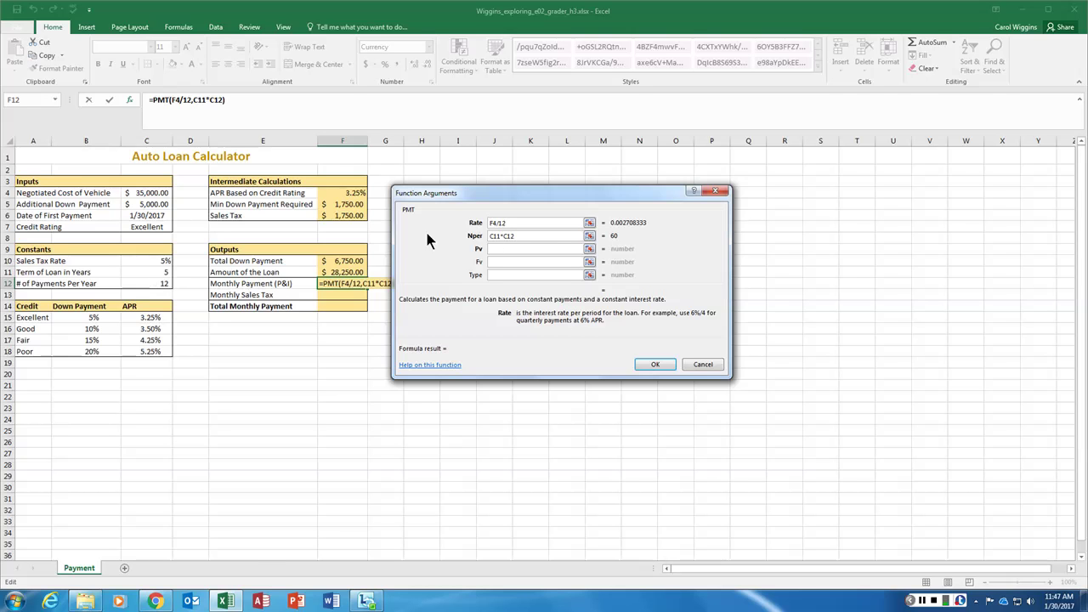
{"action": "key", "text": "BackSpace"}
{"action": "key", "text": "BackSpace"}
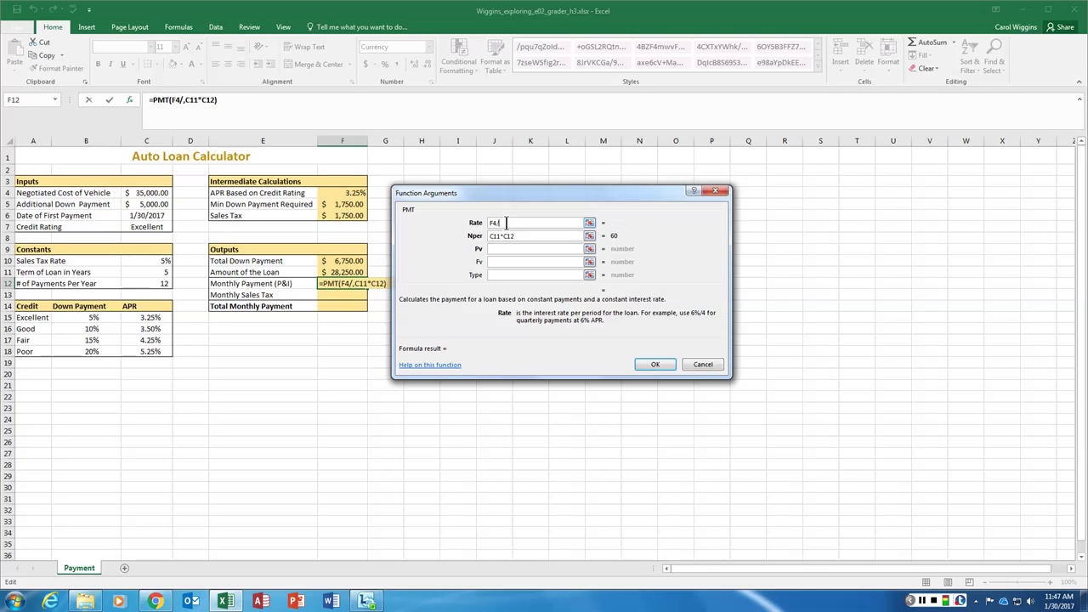
{"action": "left_click", "coordinate": [162, 284]}
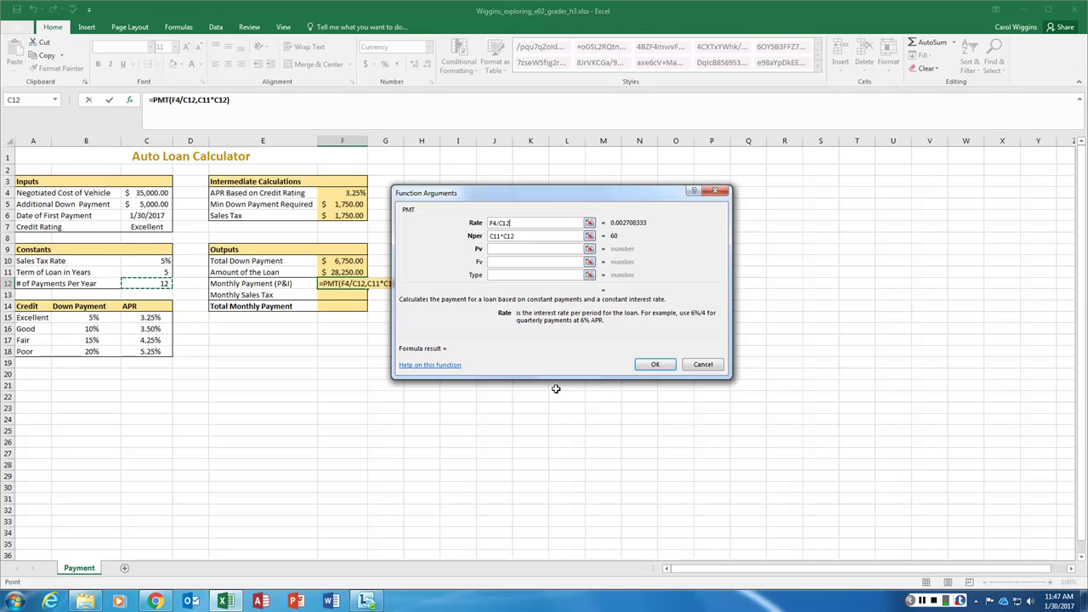
{"action": "left_click", "coordinate": [904, 601]}
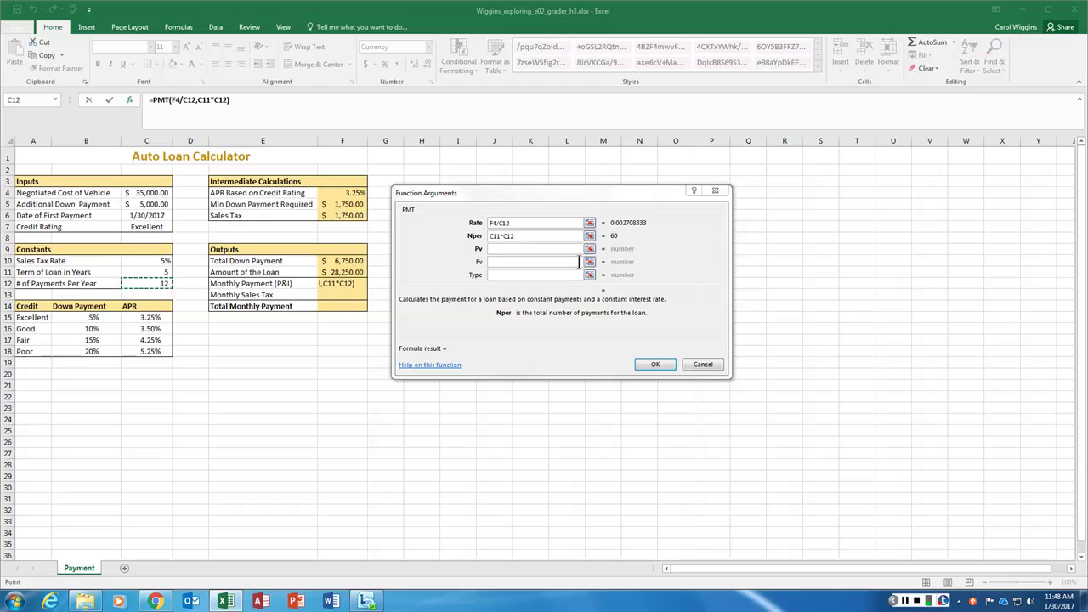
Set the PMT present value to F11 and finish, showing ($510.76)
{"action": "left_click", "coordinate": [511, 248]}
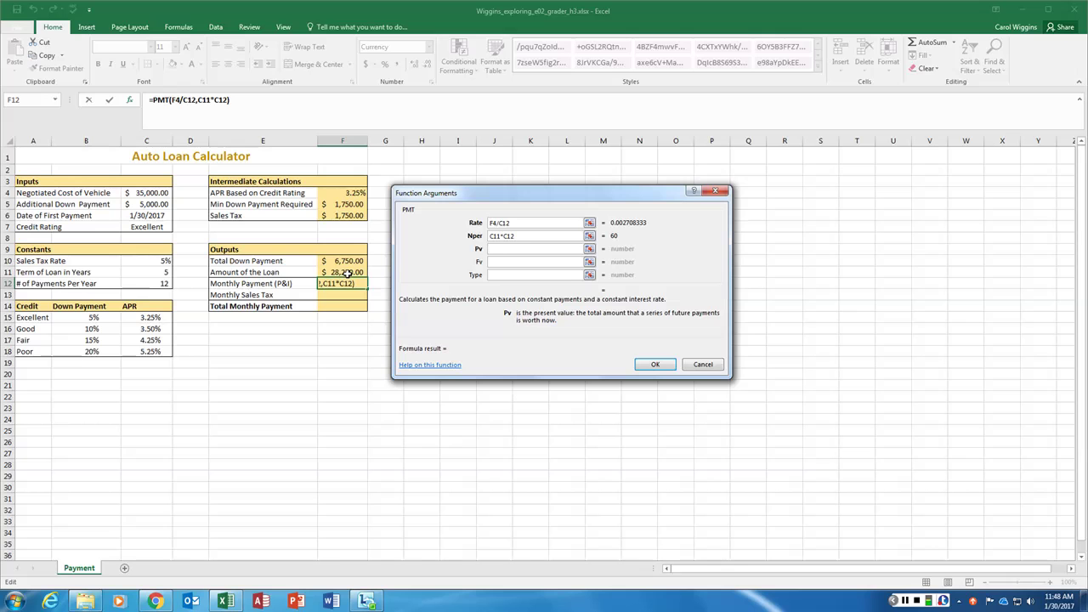
{"action": "left_click", "coordinate": [347, 272]}
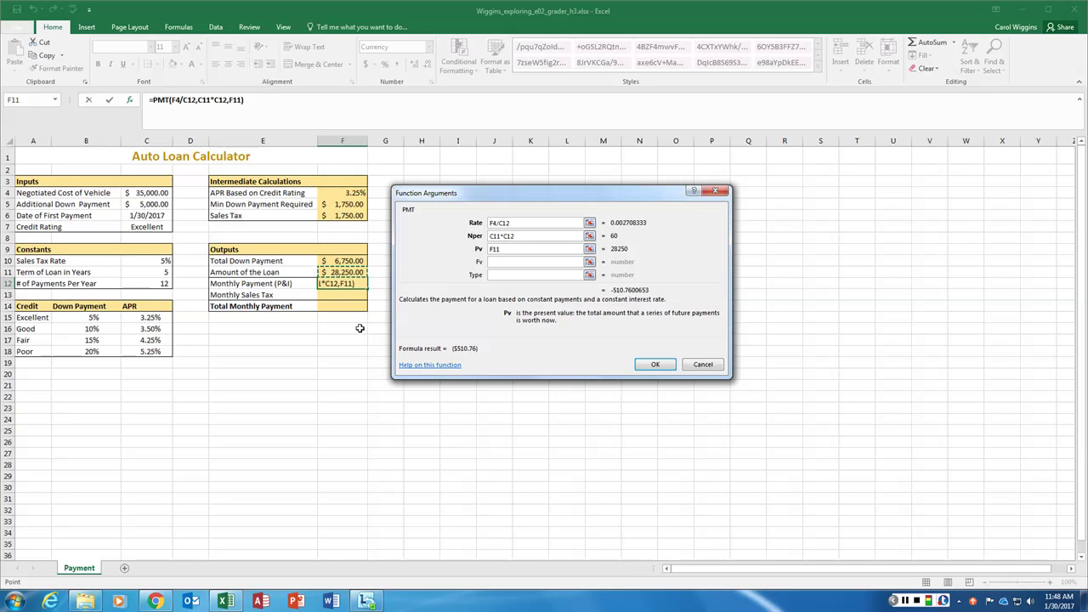
{"action": "left_click", "coordinate": [511, 262]}
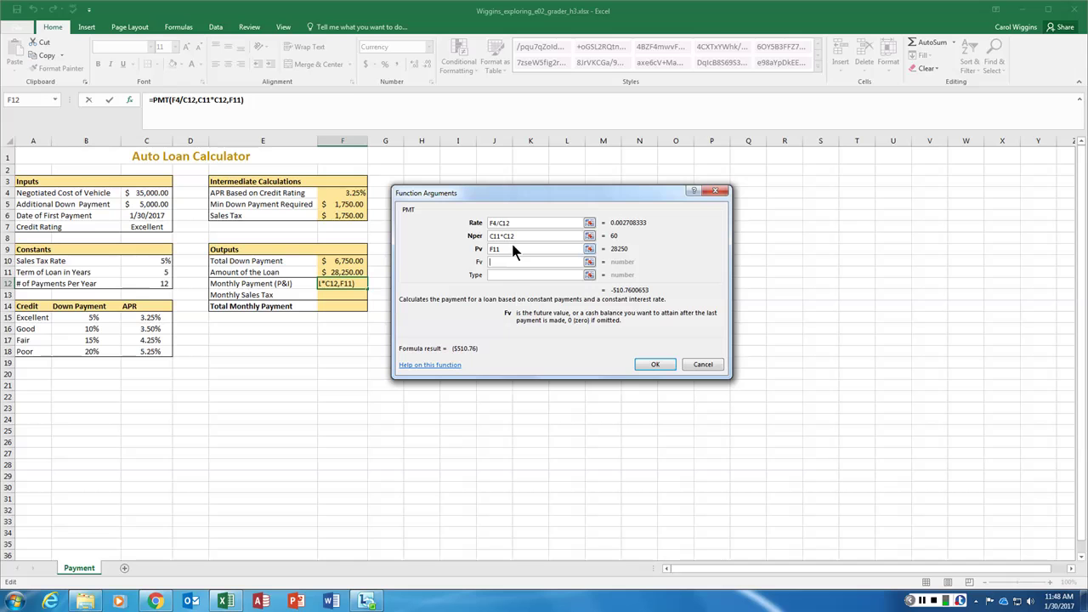
{"action": "left_click", "coordinate": [656, 364]}
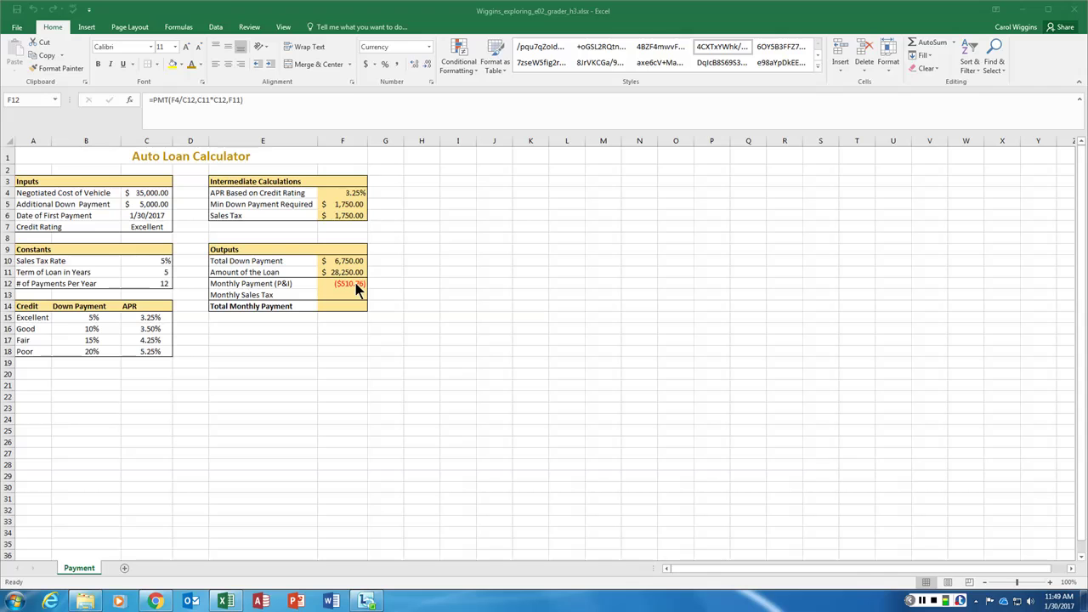
{"action": "left_click", "coordinate": [355, 287]}
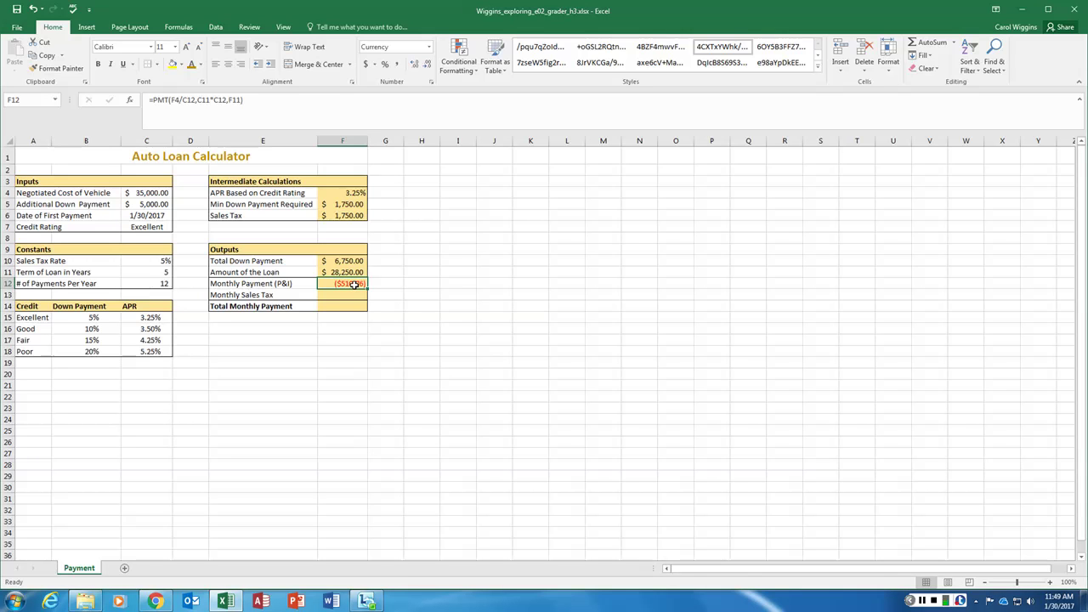
Change the PMT Pv argument to -F11 so F12 shows a positive $510.76
{"action": "left_click", "coordinate": [130, 99]}
{"action": "left_click", "coordinate": [490, 248]}
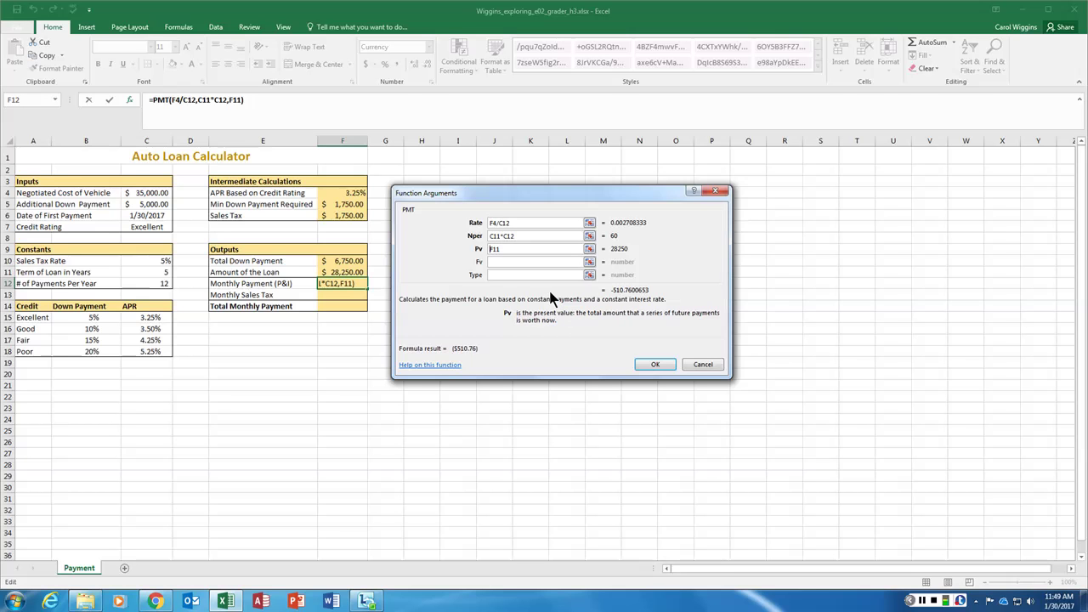
{"action": "type", "text": "-"}
{"action": "left_click", "coordinate": [655, 364]}
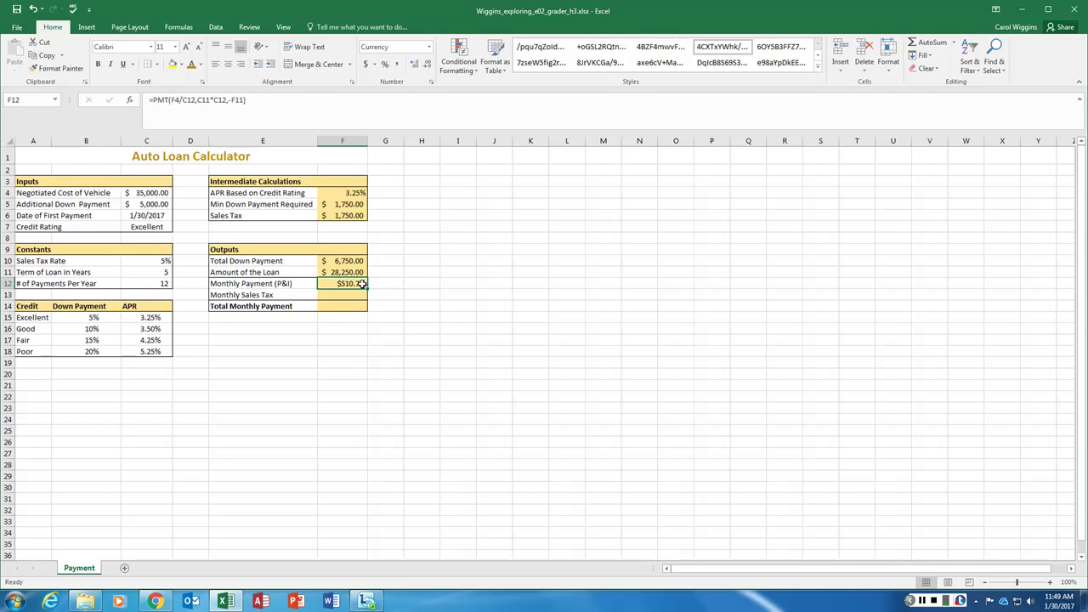
{"action": "left_click", "coordinate": [339, 295]}
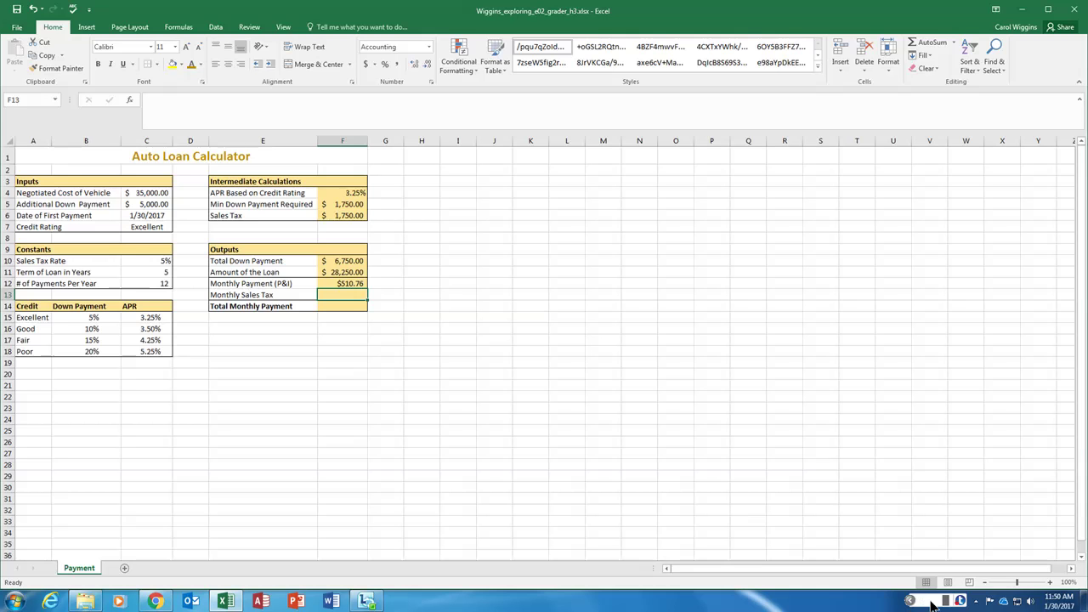
Enter =F6/C12 in F13, showing a monthly sales tax of 145.83
{"action": "left_click", "coordinate": [923, 601]}
{"action": "left_click", "coordinate": [340, 294]}
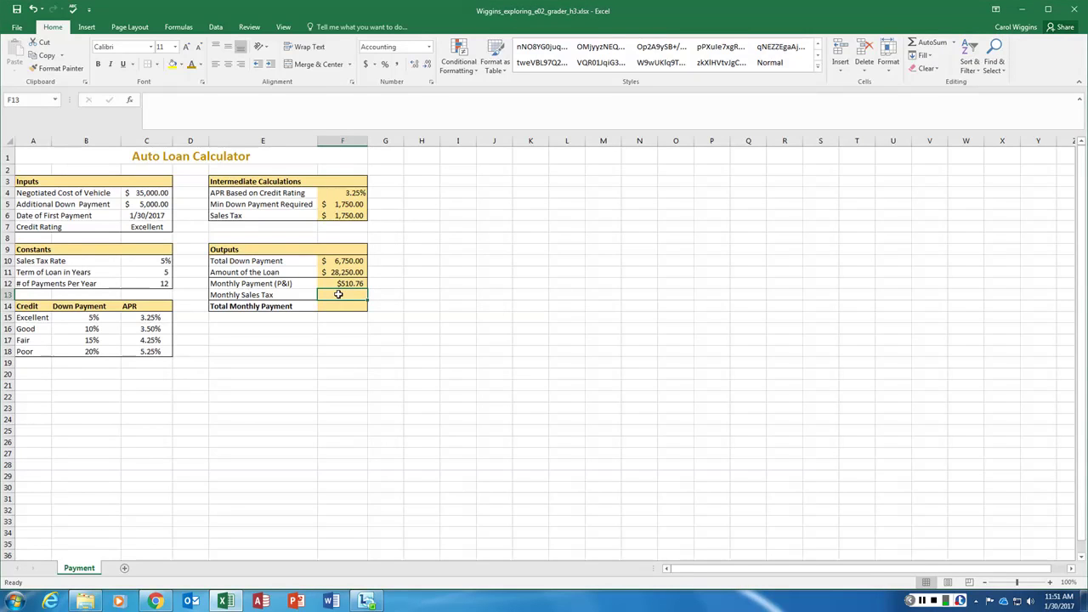
{"action": "type", "text": "="}
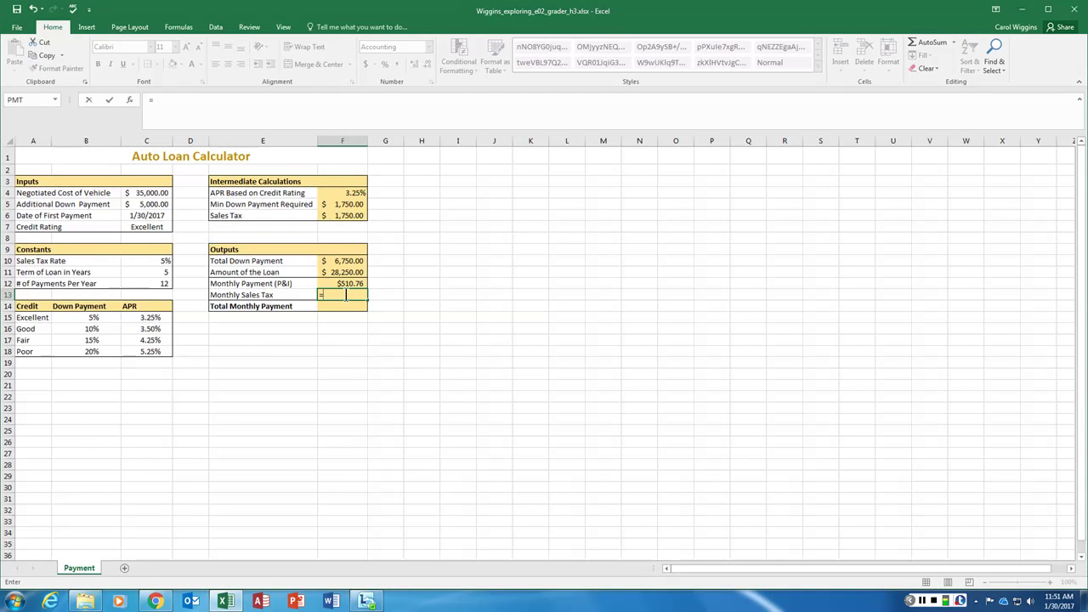
{"action": "left_click", "coordinate": [351, 216]}
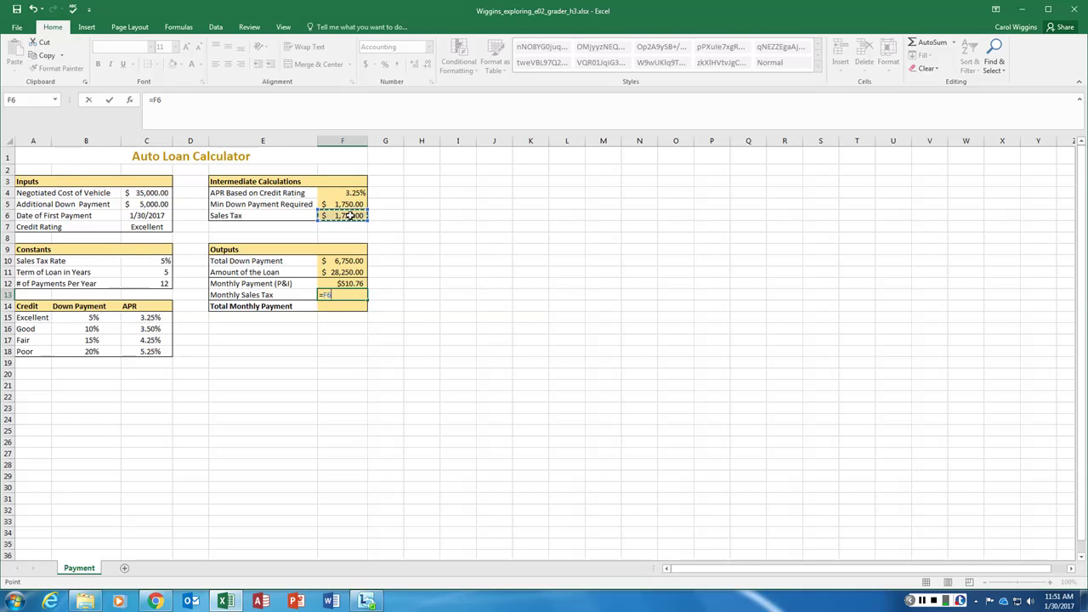
{"action": "type", "text": "/"}
{"action": "left_click", "coordinate": [154, 283]}
{"action": "key", "text": "Return"}
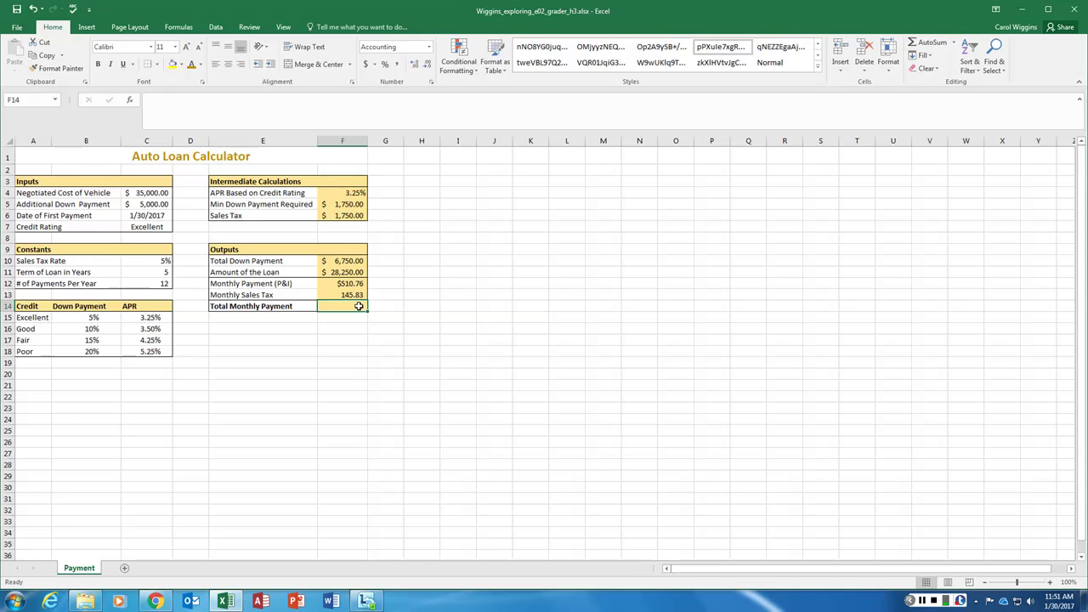
Enter =F12+F13 in F14 so the Total Monthly Payment shows $656.59
{"action": "type", "text": "="}
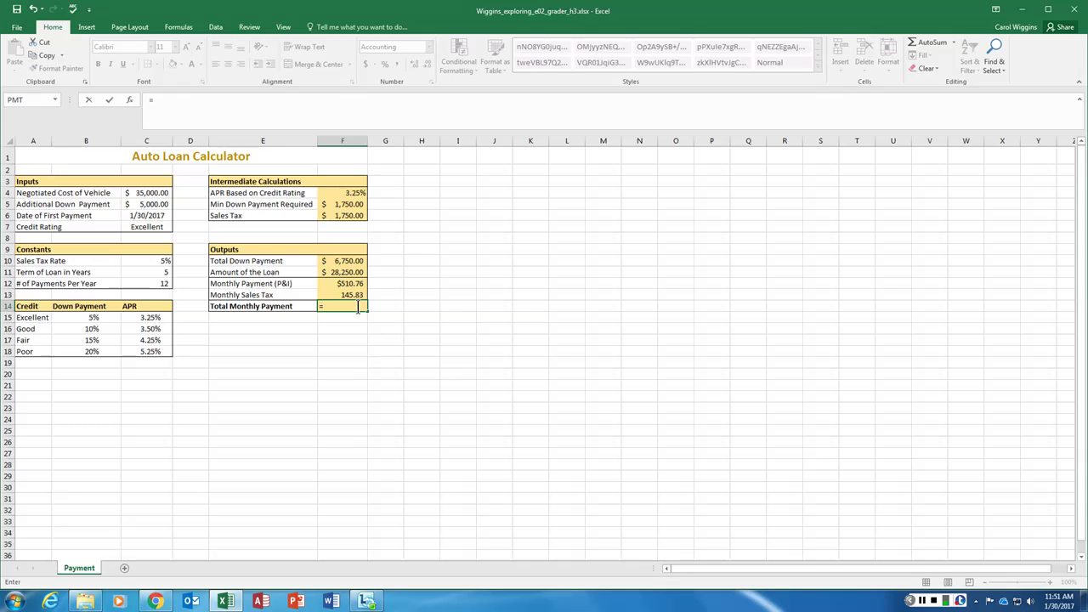
{"action": "left_click", "coordinate": [340, 284]}
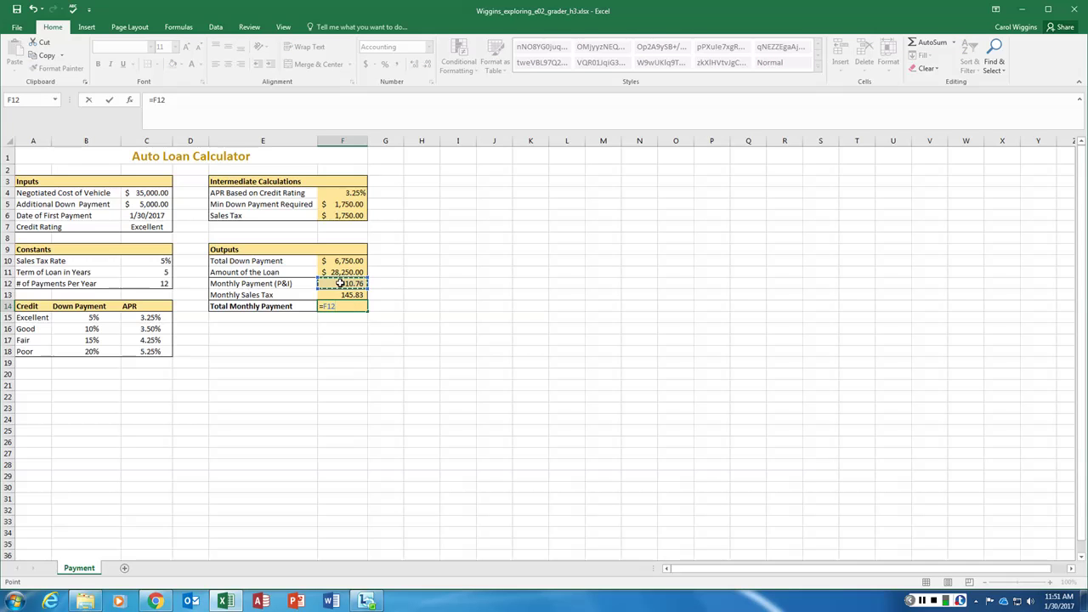
{"action": "type", "text": "+"}
{"action": "left_click", "coordinate": [338, 295]}
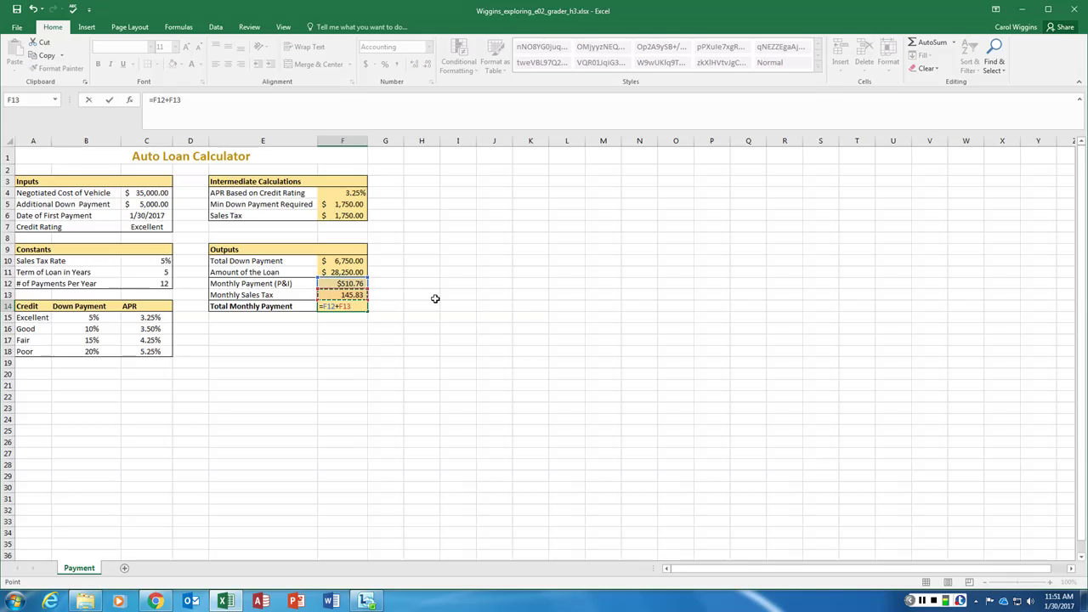
{"action": "key", "text": "Return"}
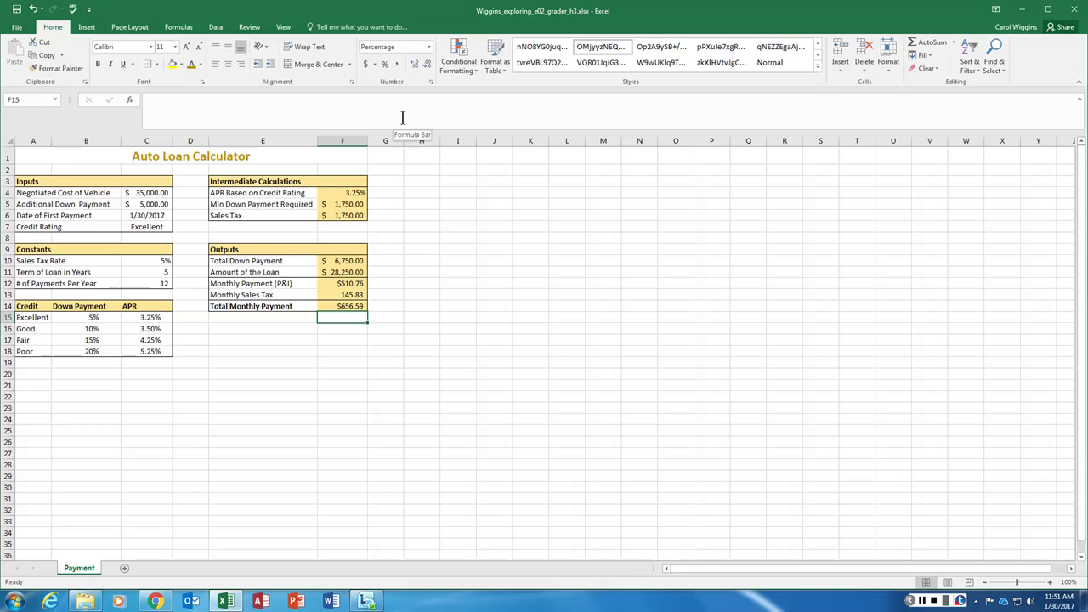
Open the page footer for editing and clear its existing left, centre and right contents
{"action": "left_click", "coordinate": [132, 27]}
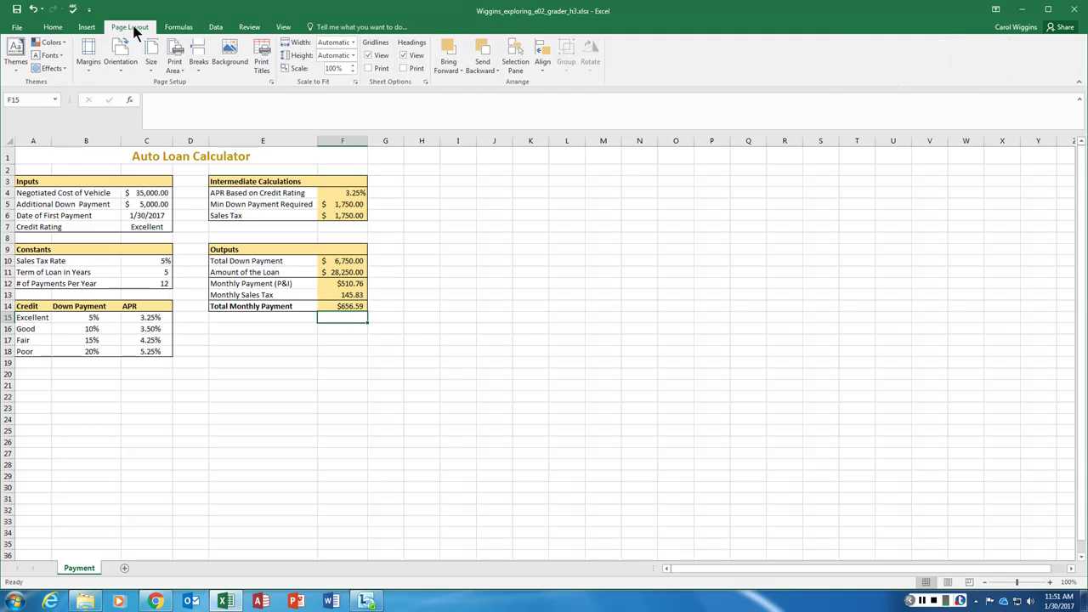
{"action": "left_click", "coordinate": [88, 29]}
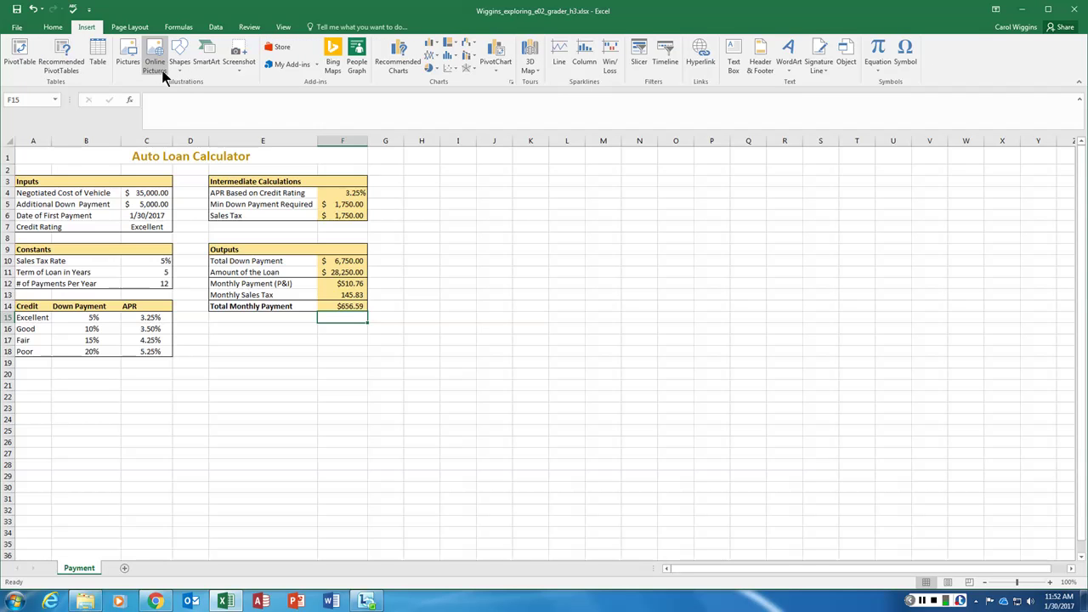
{"action": "left_click", "coordinate": [759, 56]}
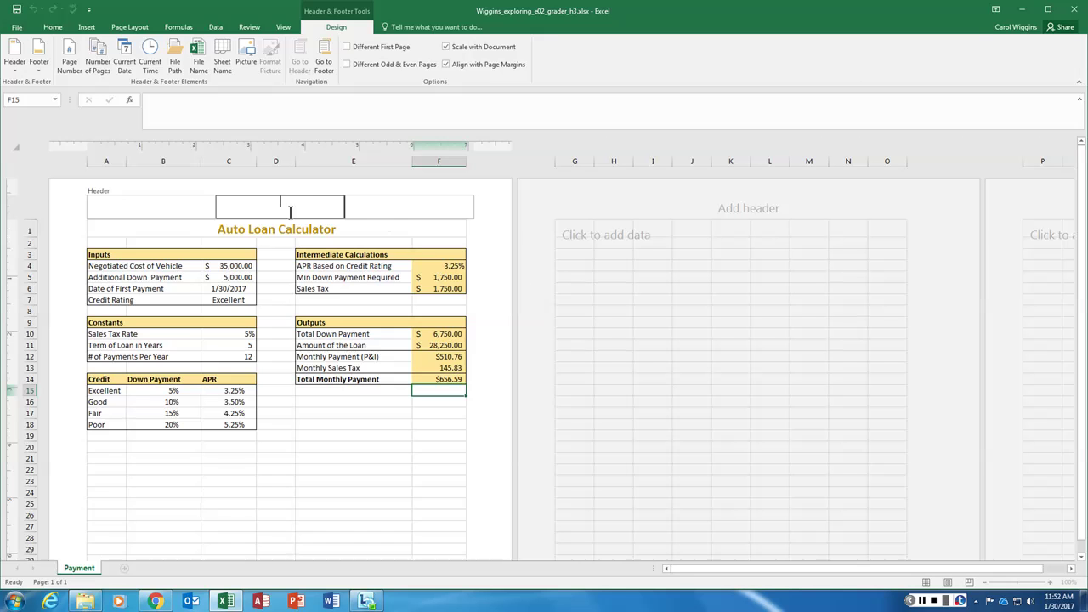
{"action": "left_click", "coordinate": [323, 53]}
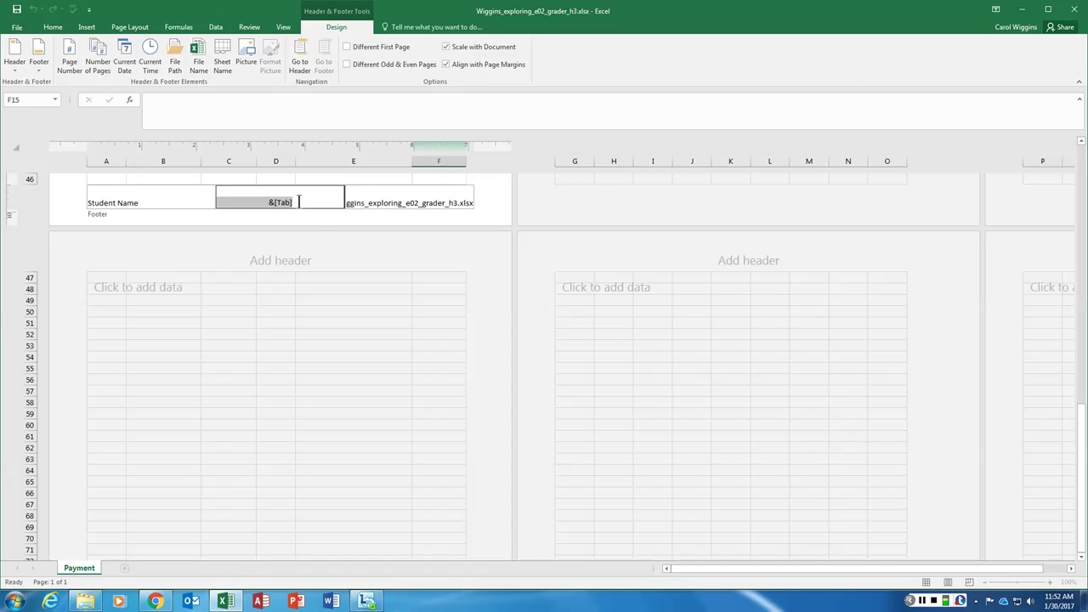
{"action": "key", "text": "Delete"}
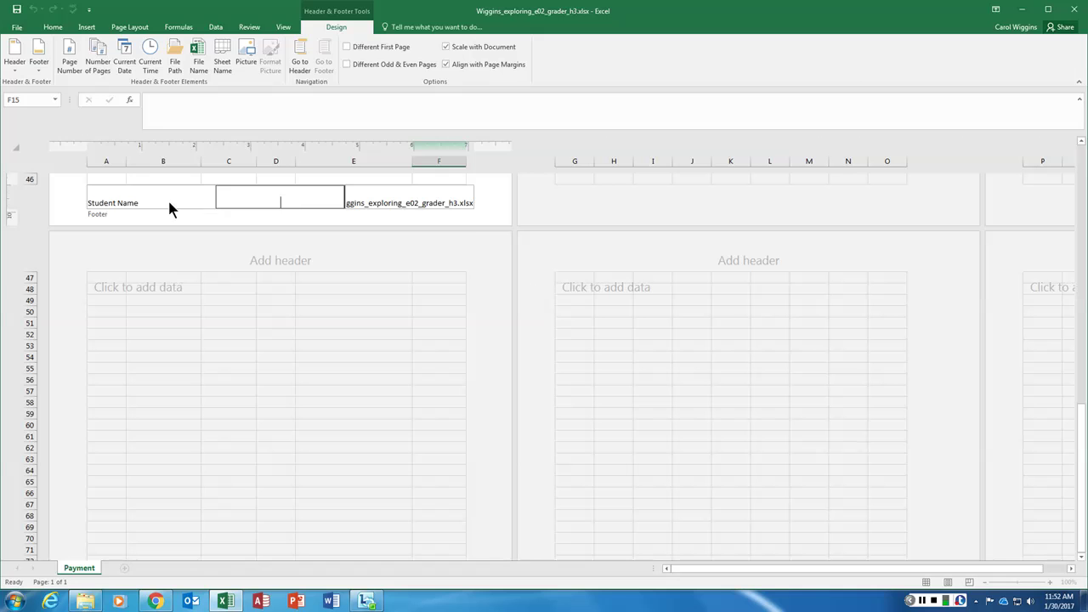
{"action": "triple_click", "coordinate": [157, 207]}
{"action": "key", "text": "Delete"}
{"action": "triple_click", "coordinate": [463, 204]}
{"action": "key", "text": "Delete"}
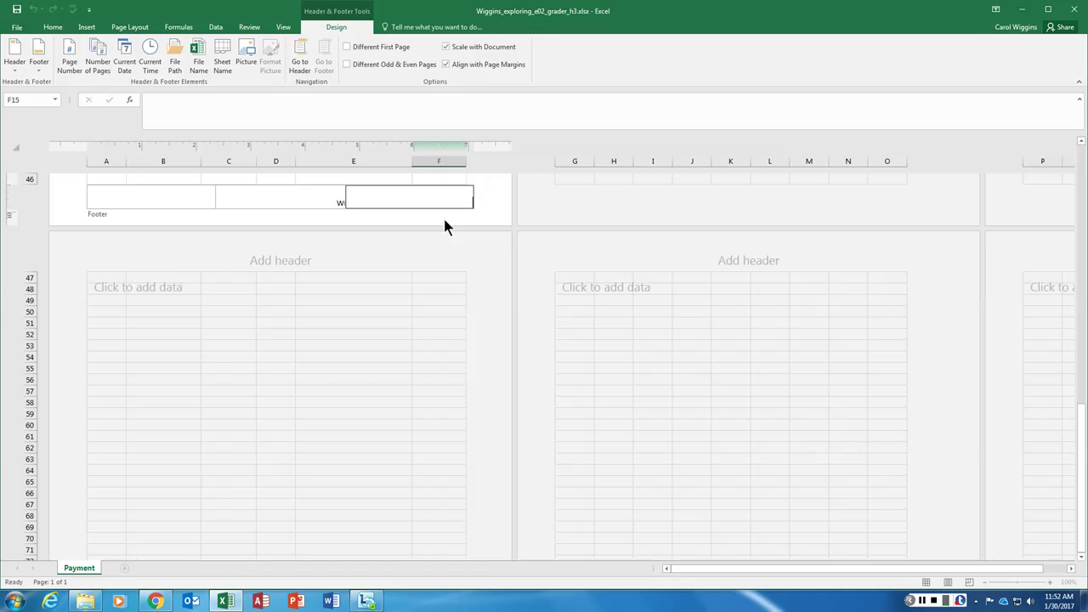
{"action": "left_click", "coordinate": [315, 207]}
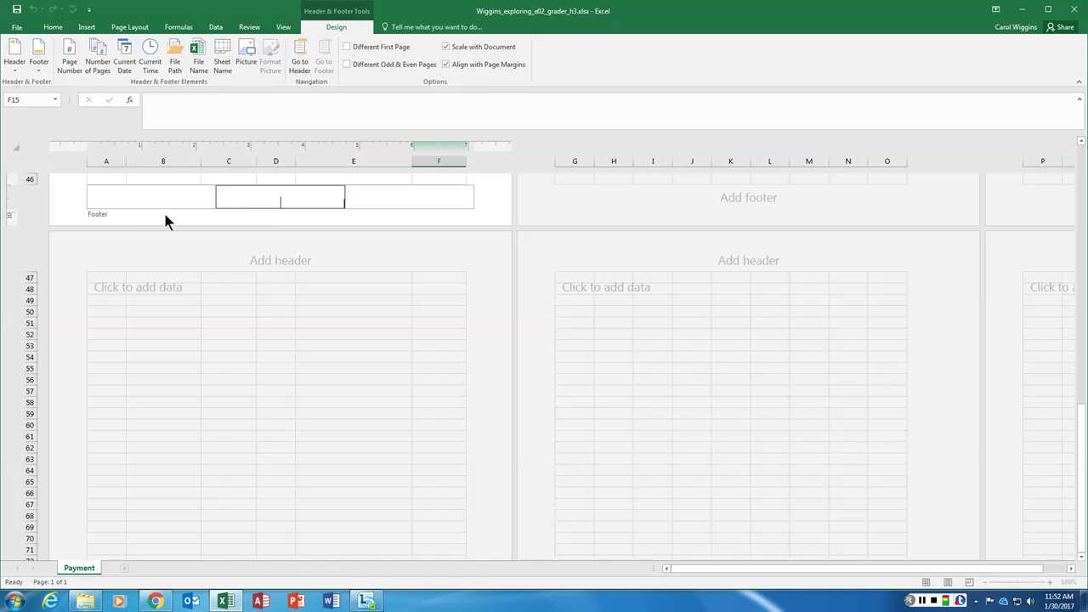
Enter the student's name in the left footer, the Sheet Name field centre, and File Name right
{"action": "left_click", "coordinate": [131, 201]}
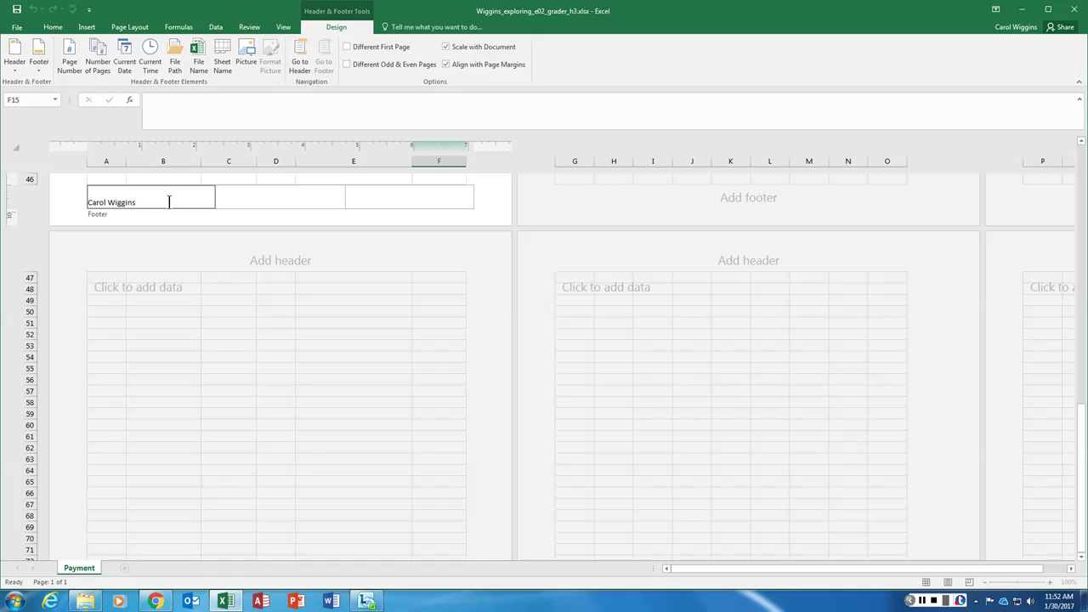
{"action": "left_click", "coordinate": [279, 198]}
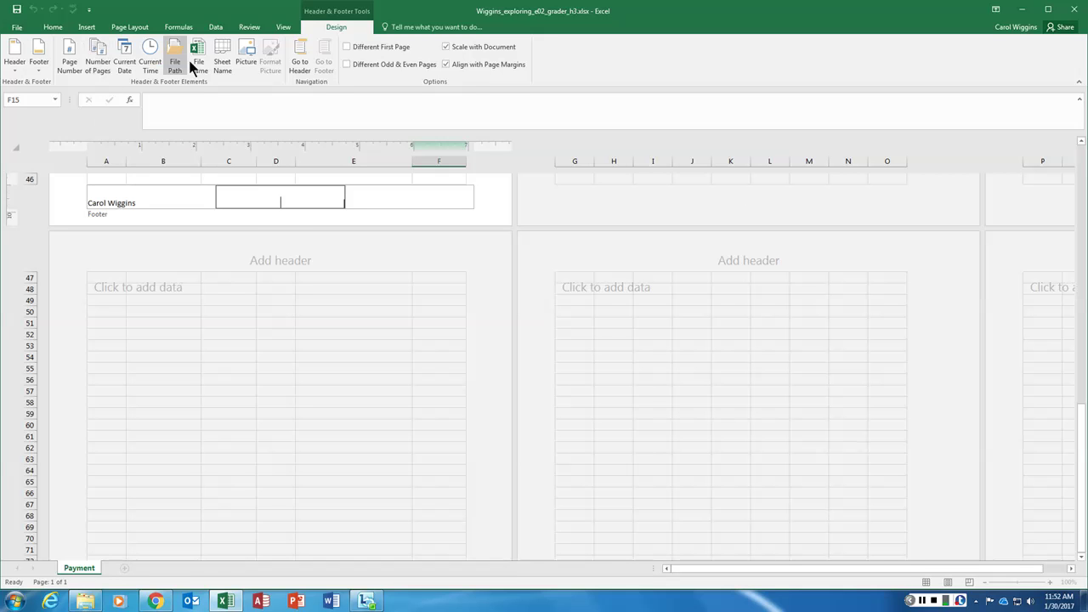
{"action": "left_click", "coordinate": [222, 53]}
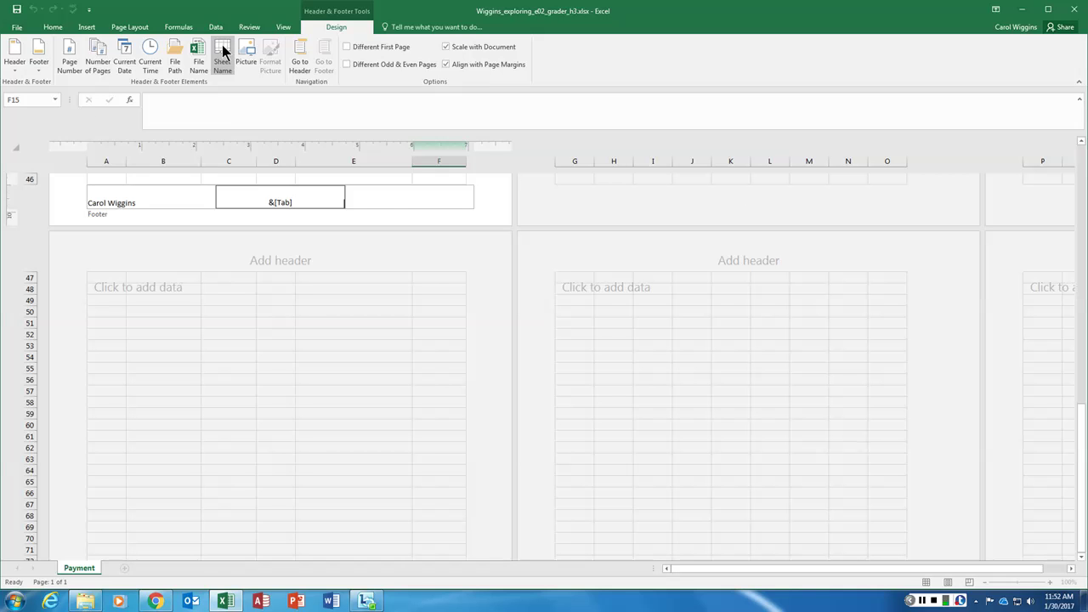
{"action": "left_click", "coordinate": [388, 200]}
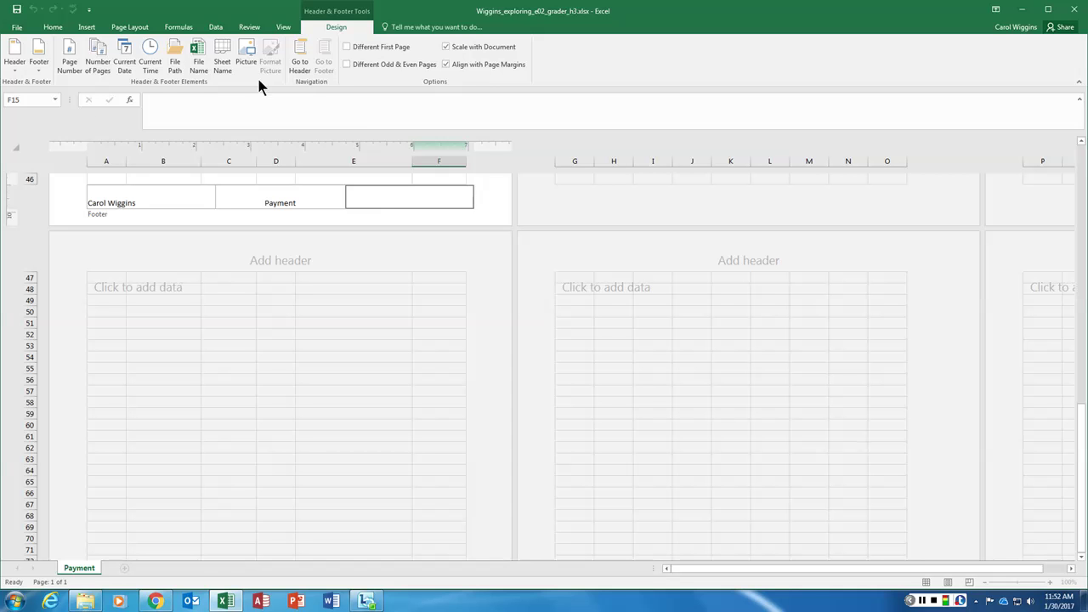
{"action": "left_click", "coordinate": [198, 56]}
{"action": "left_click", "coordinate": [304, 47]}
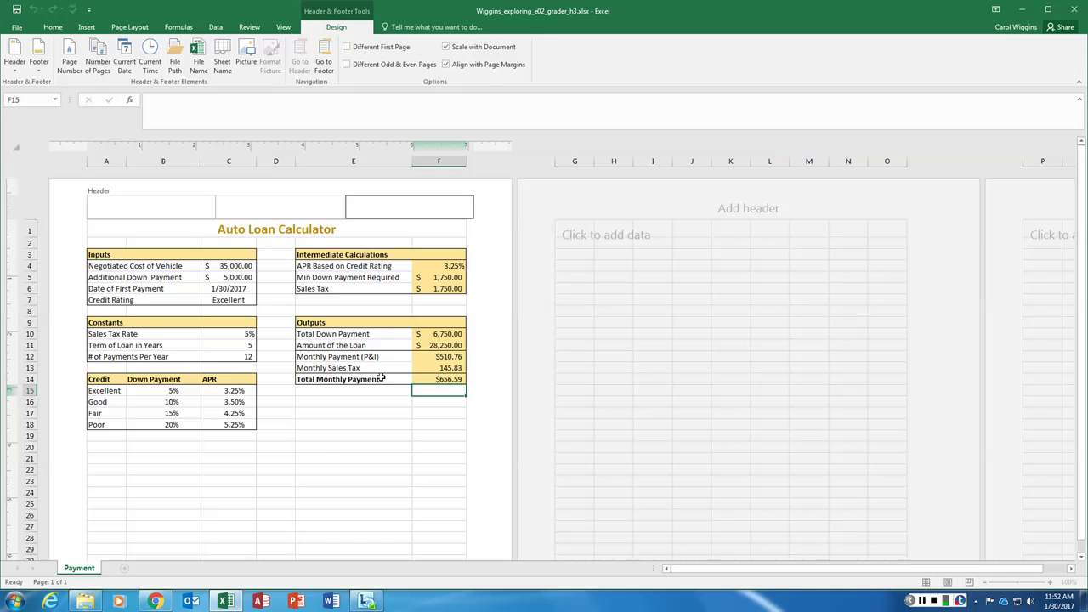
{"action": "left_click", "coordinate": [297, 427]}
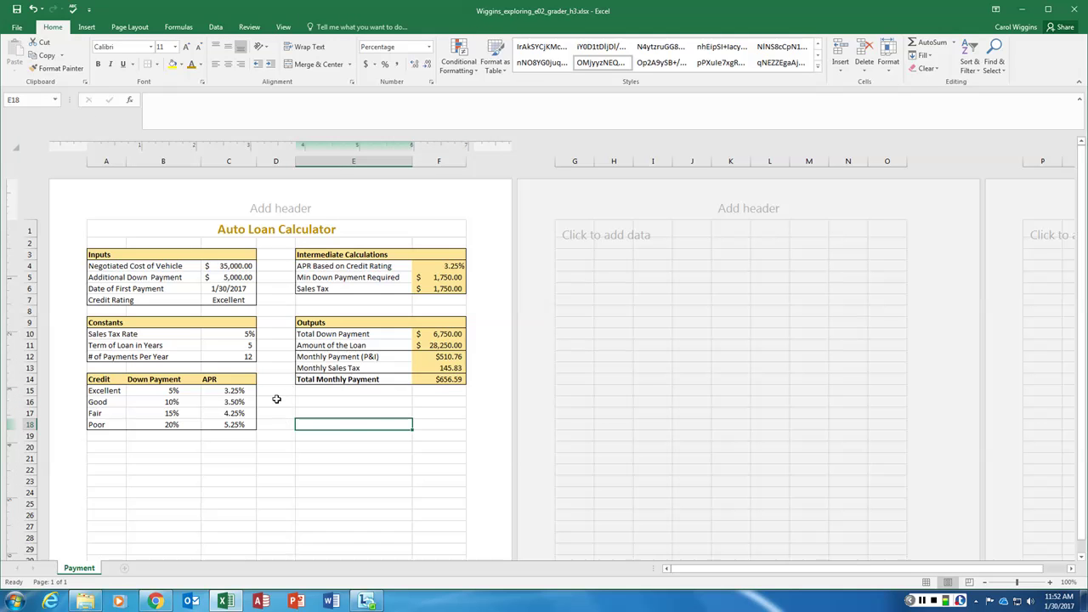
{"action": "scroll", "coordinate": [340, 429], "scroll_direction": "down", "scroll_amount": 7}
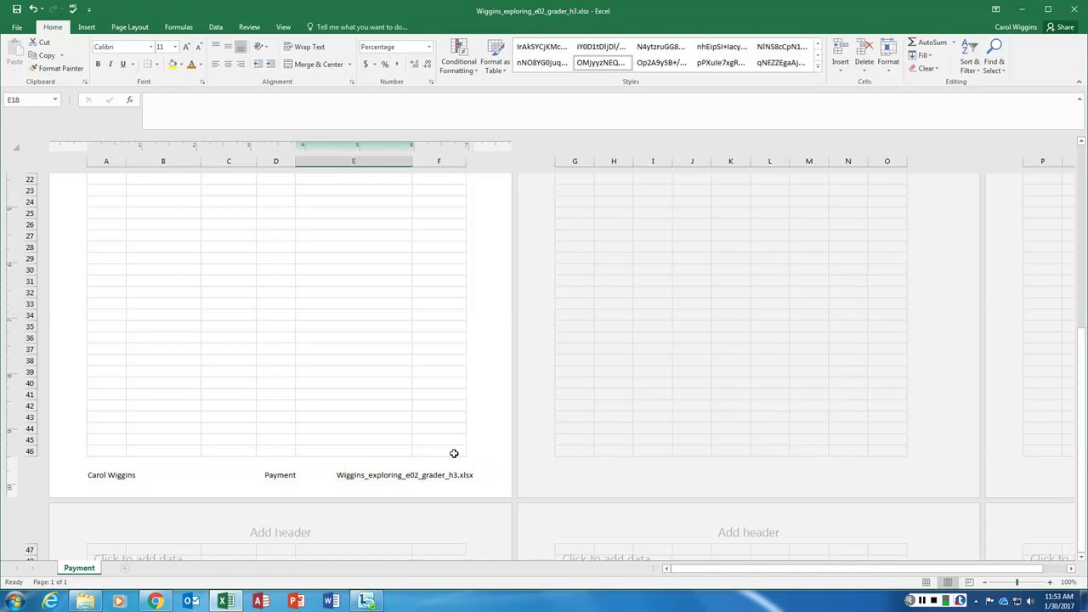
{"action": "scroll", "coordinate": [445, 453], "scroll_direction": "up", "scroll_amount": 6}
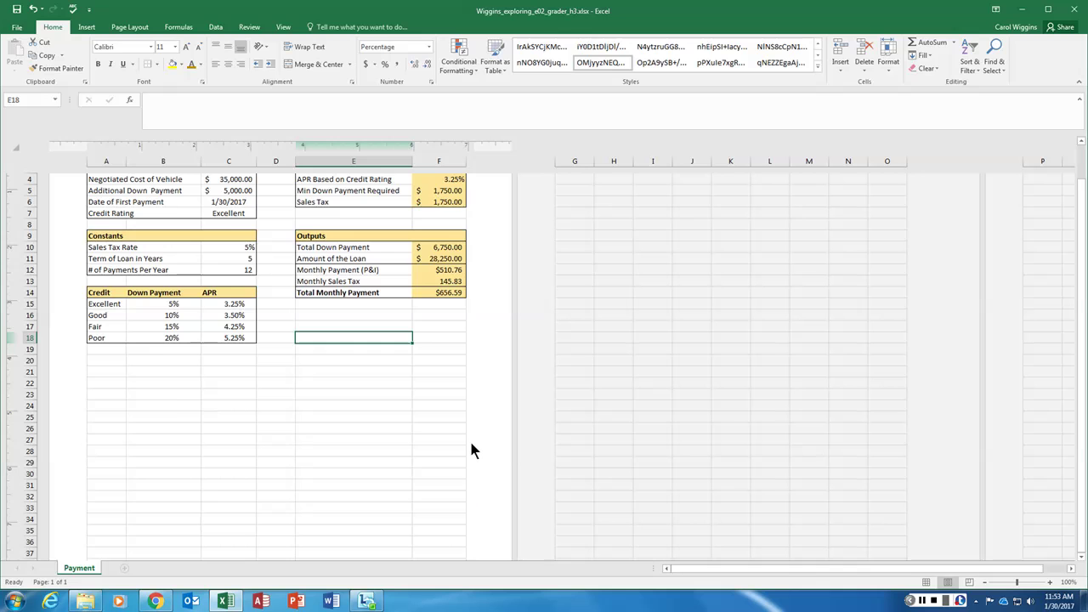
{"action": "scroll", "coordinate": [470, 444], "scroll_direction": "up", "scroll_amount": 2}
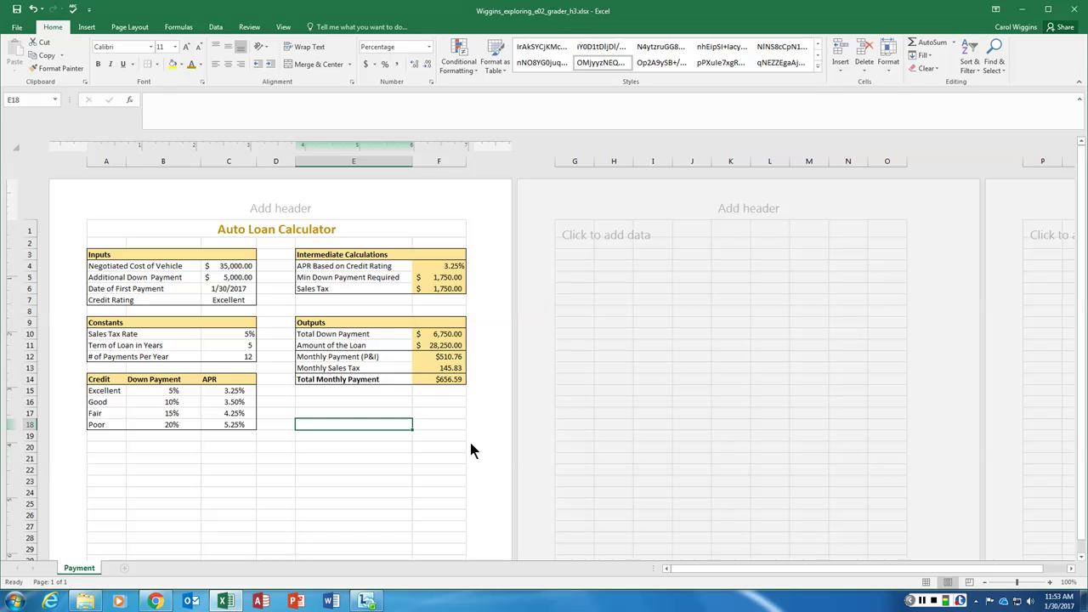